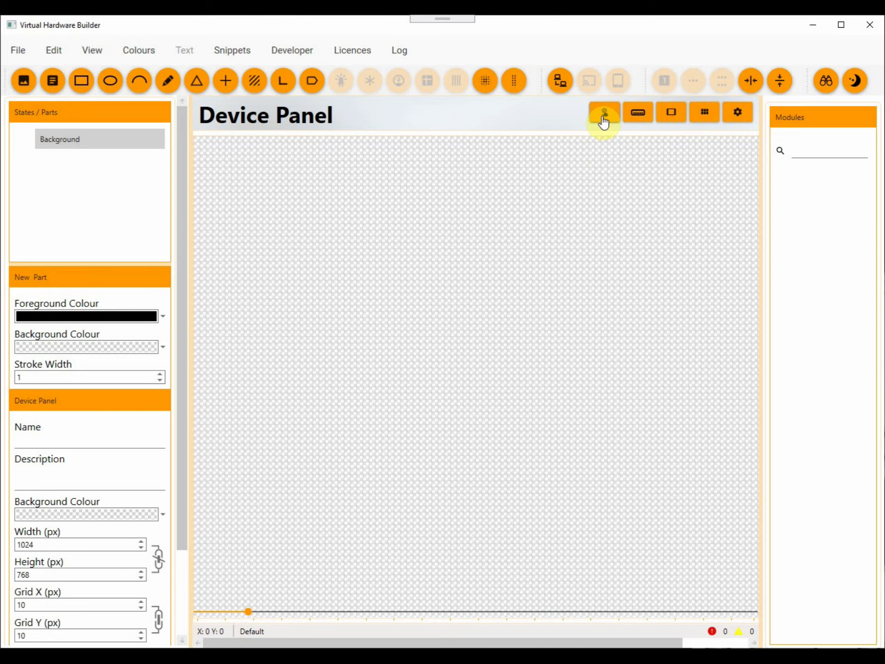
Start a new component and set its type to Rotary.
click(603, 118)
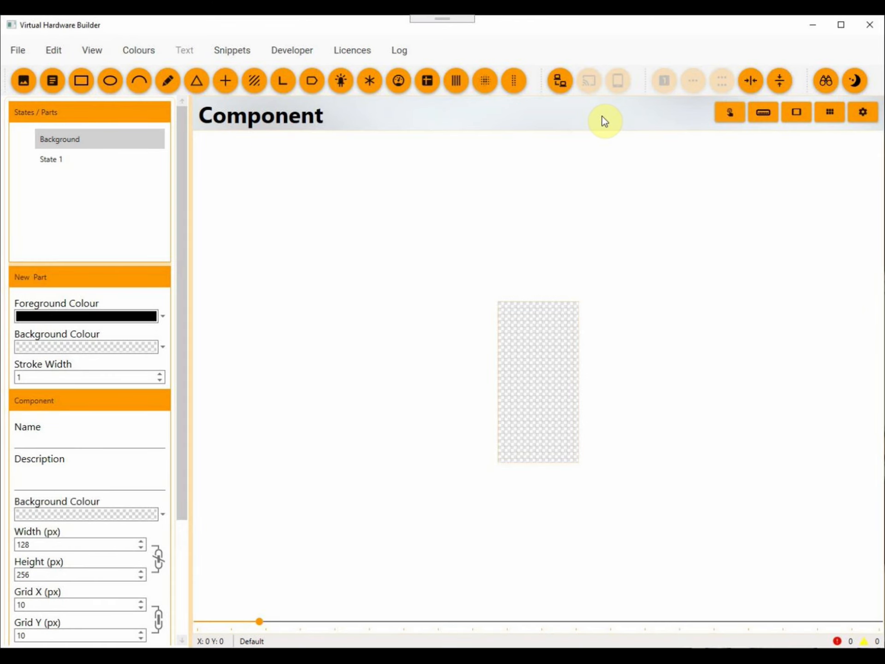
drag(184, 310, 189, 468)
click(77, 563)
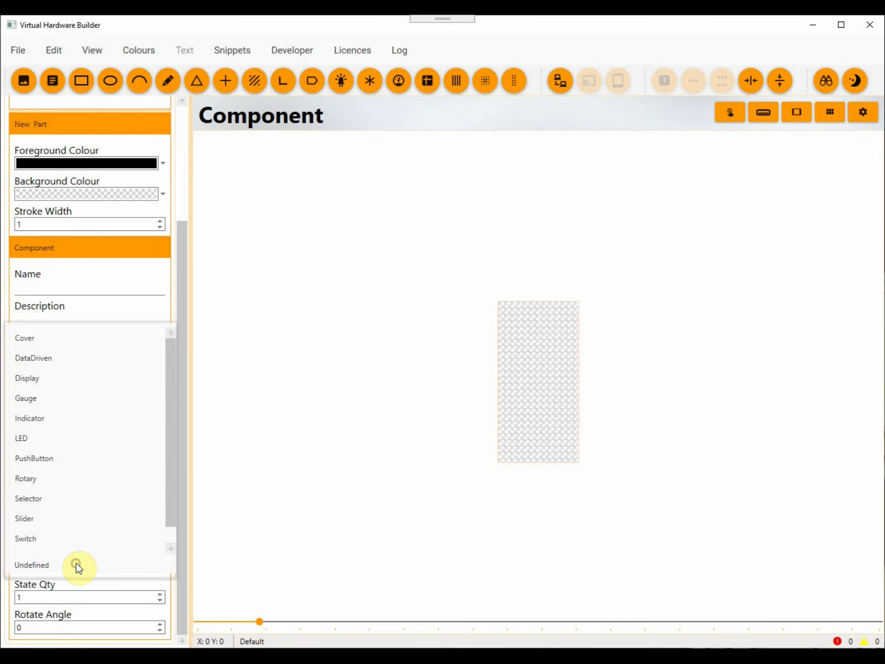
click(48, 480)
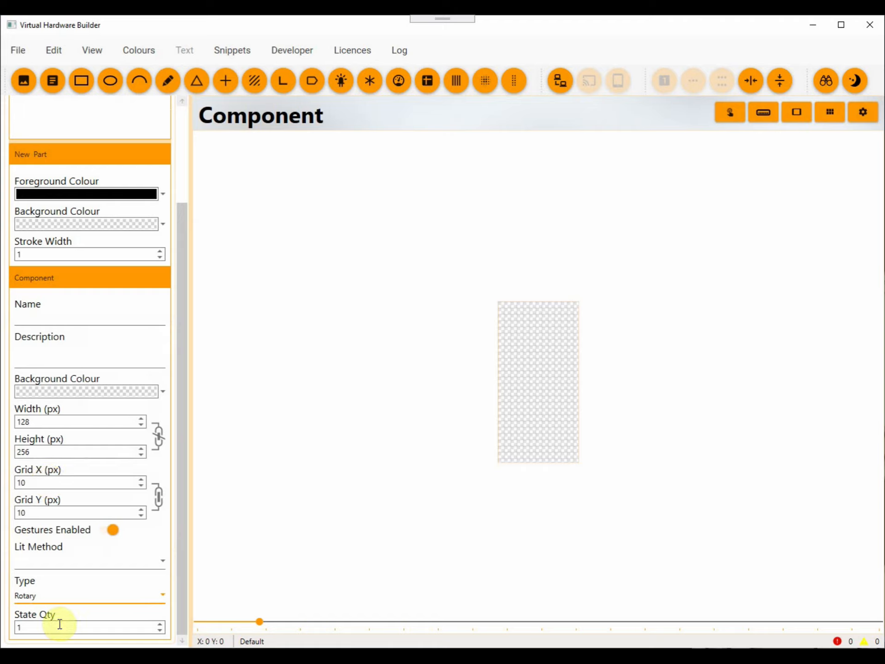
drag(183, 582, 177, 489)
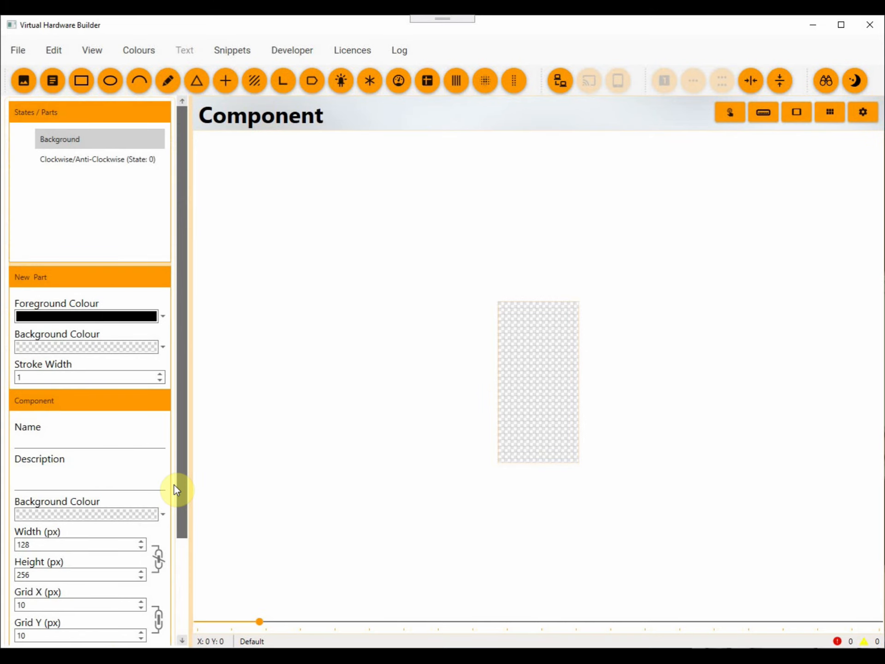
Set the component's width and height to 120 px each.
double_click(63, 547)
text(120)
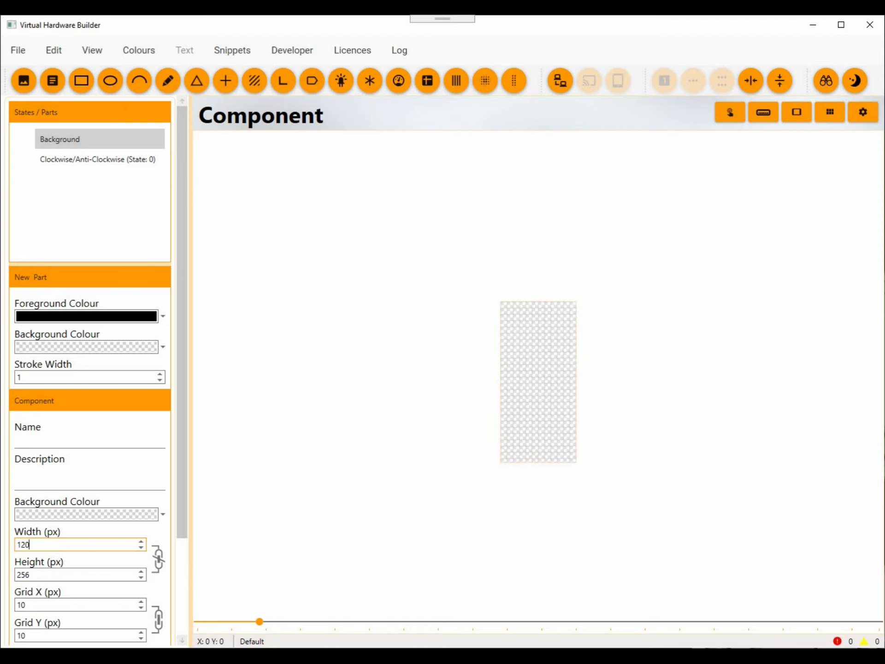
key(Tab)
text(12)
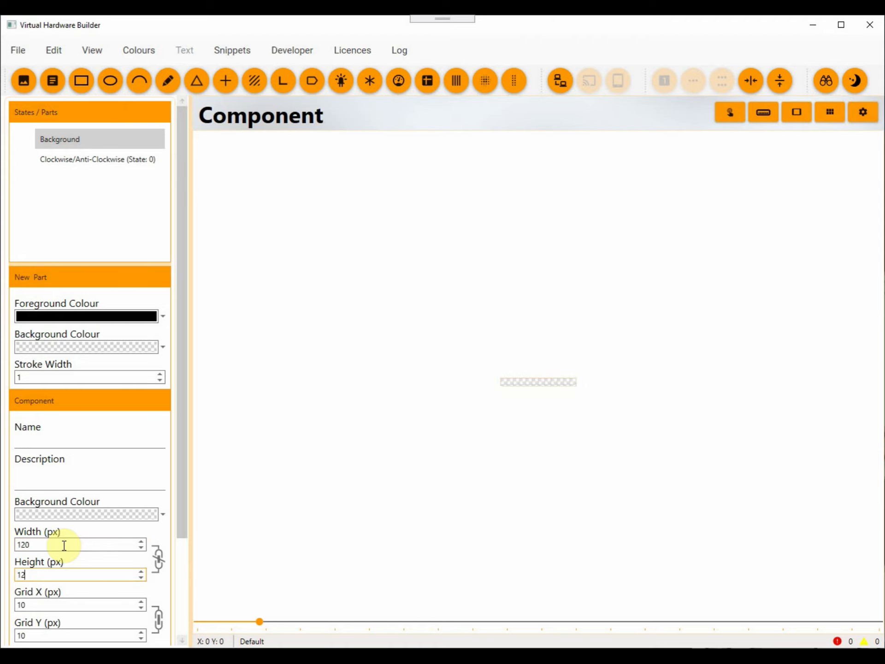
text(0)
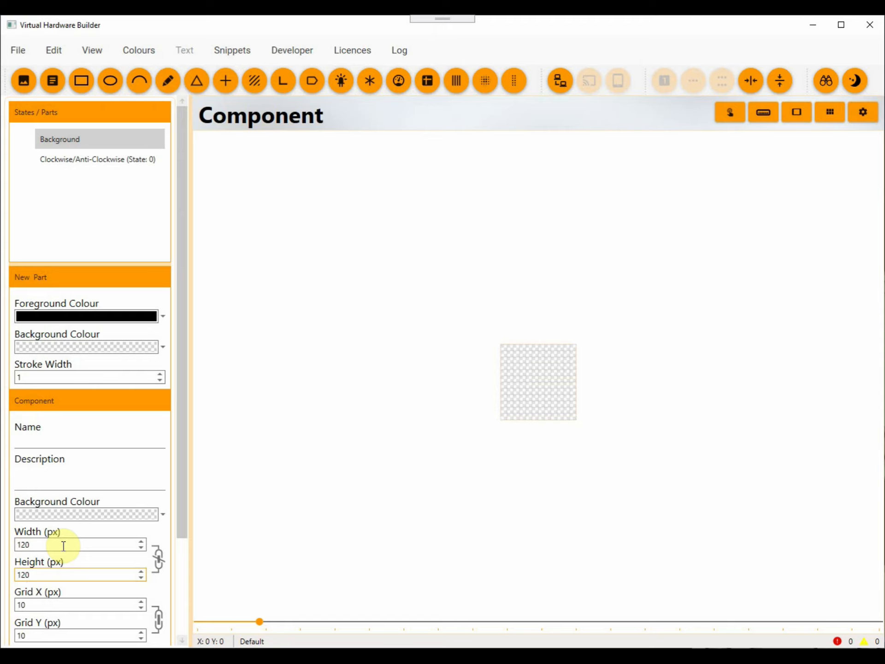
Add an ellipse to the Clockwise/Anti-Clockwise state with DimGray foreground and background colours.
click(115, 163)
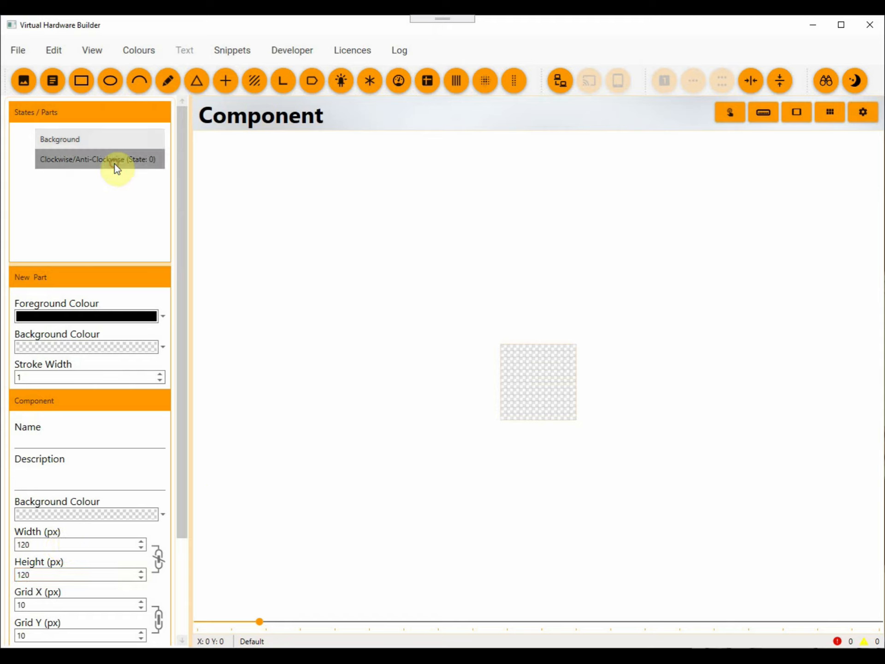
click(107, 88)
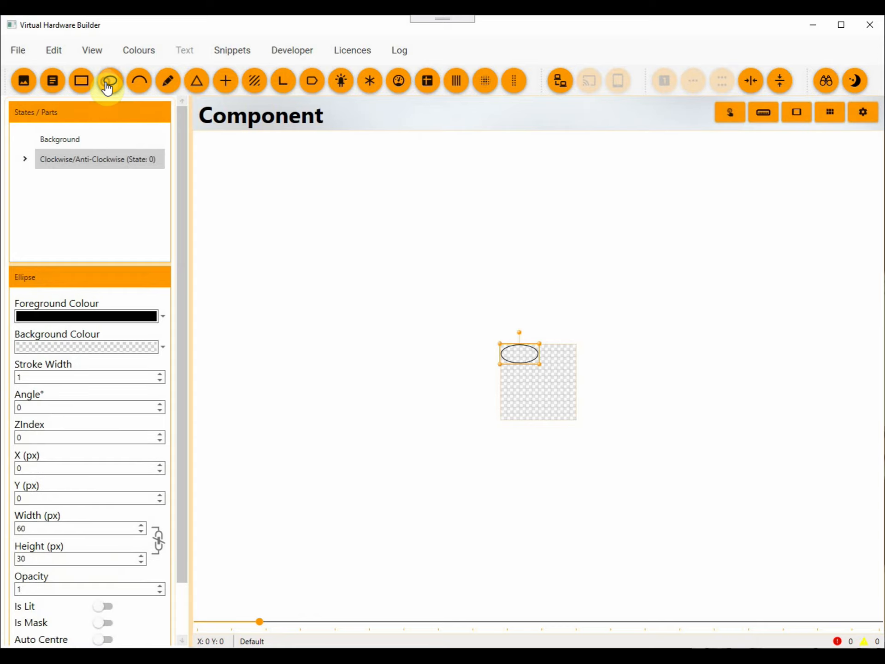
click(161, 318)
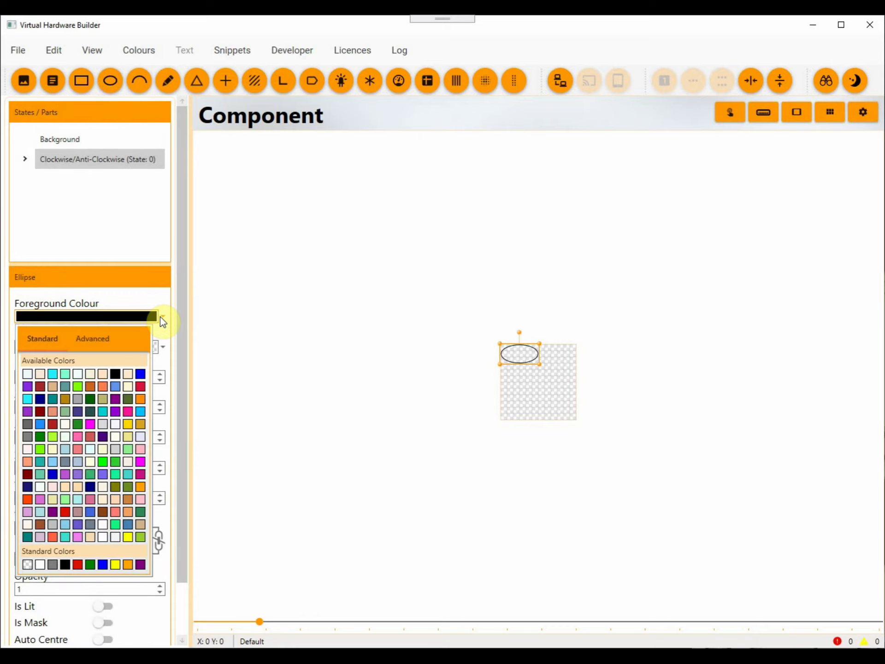
click(27, 425)
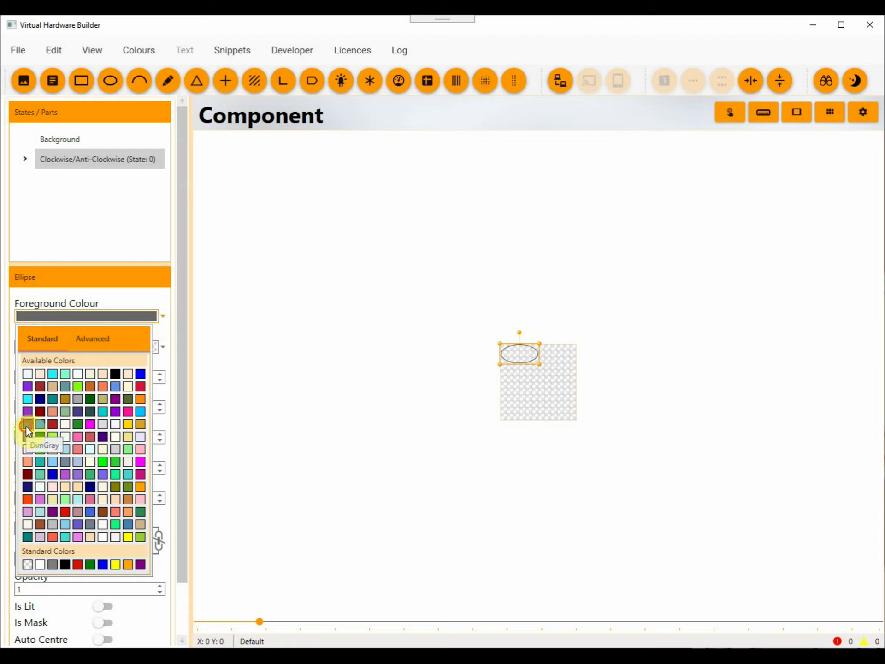
click(164, 347)
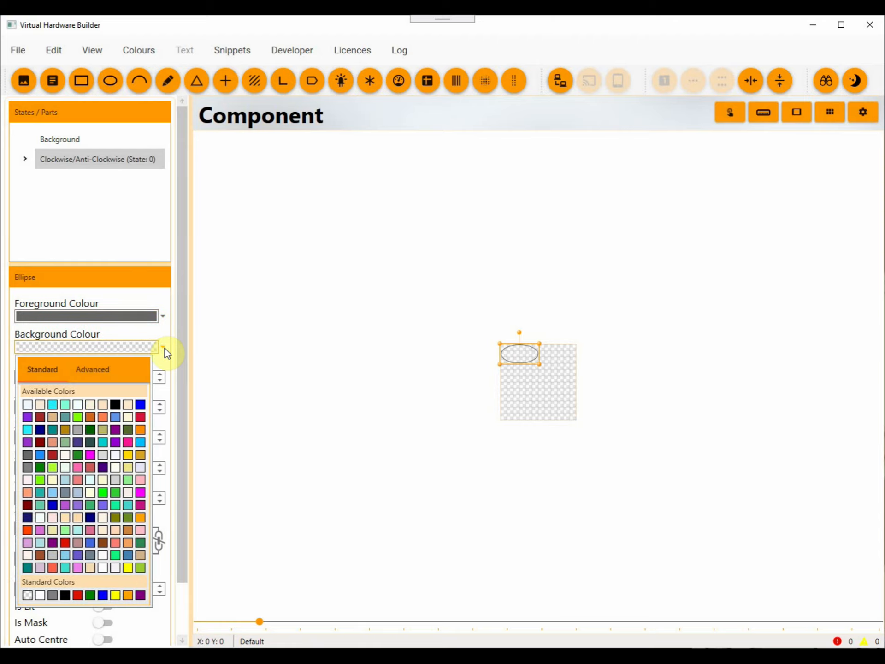
click(24, 453)
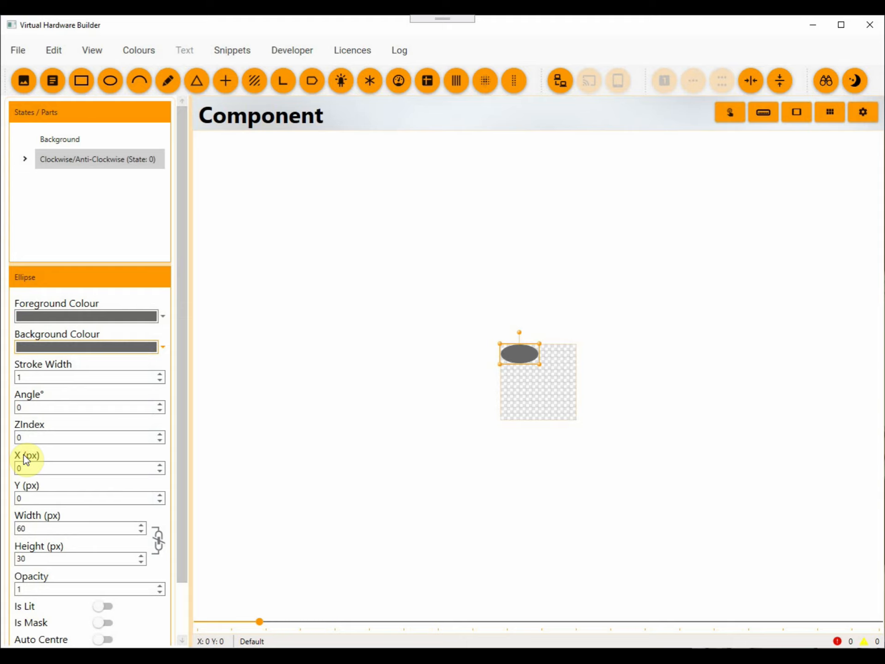
Resize the grey ellipse to 90 by 90 px and centre it horizontally and vertically in the component.
click(58, 525)
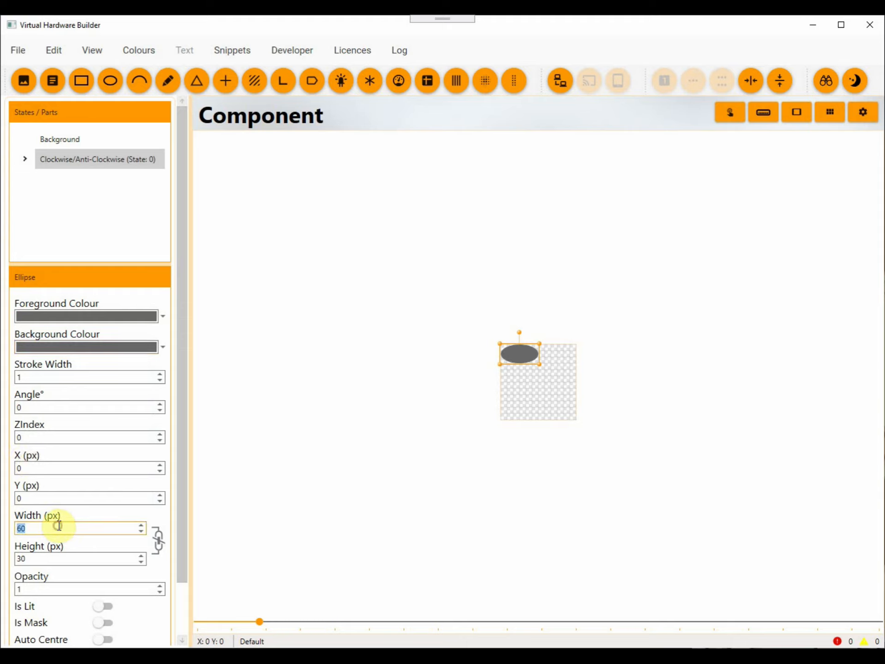
text(90)
key(Tab)
text(90)
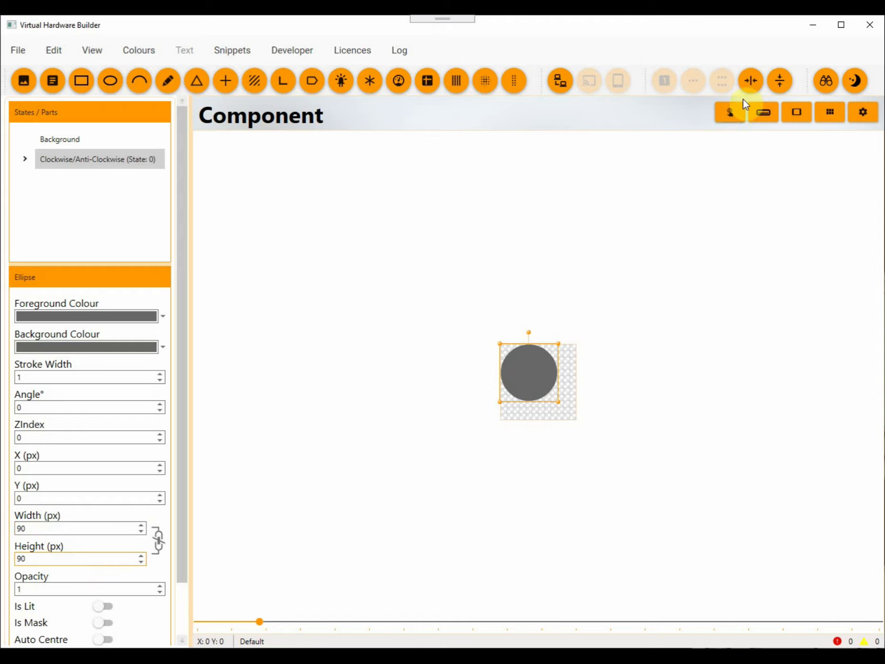
click(748, 87)
click(774, 88)
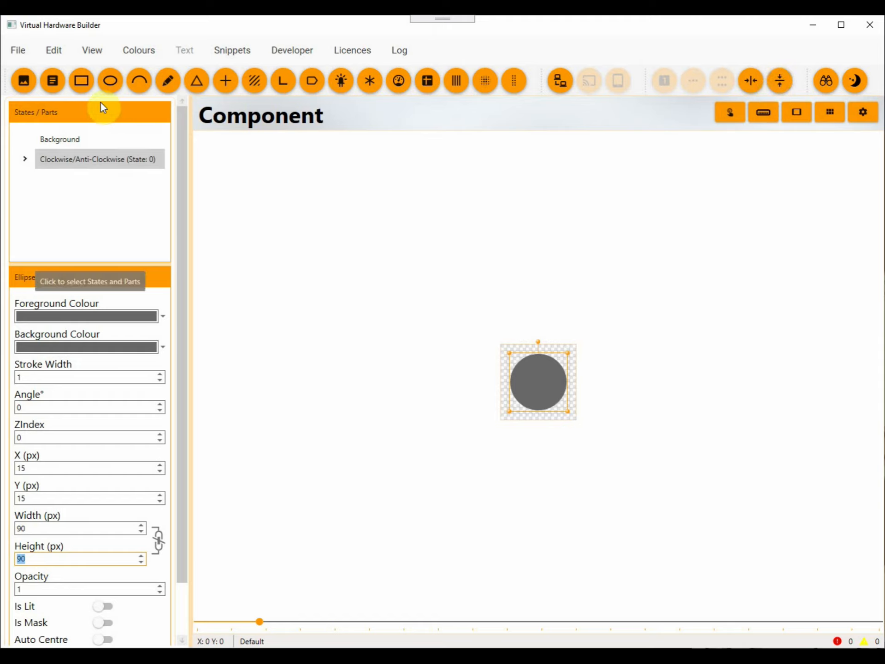
Add a second ellipse to the Clockwise/Anti-Clockwise state and set its foreground colour to #969696.
click(108, 88)
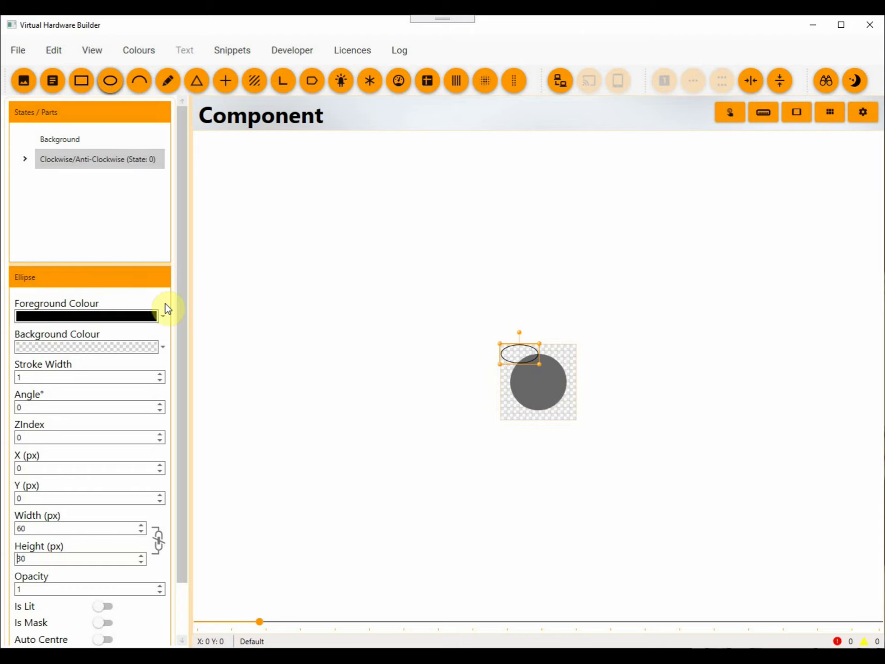
click(163, 316)
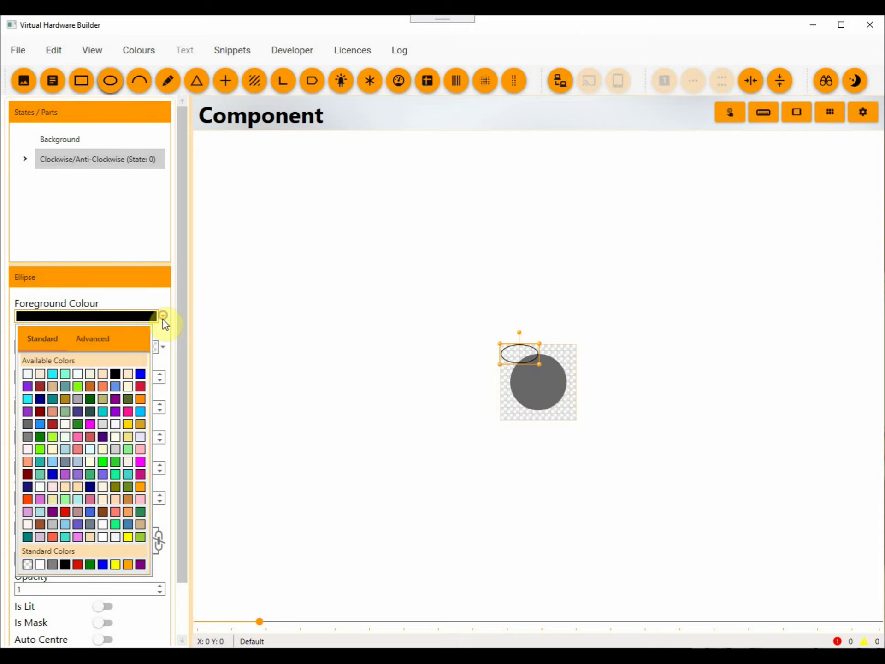
click(96, 344)
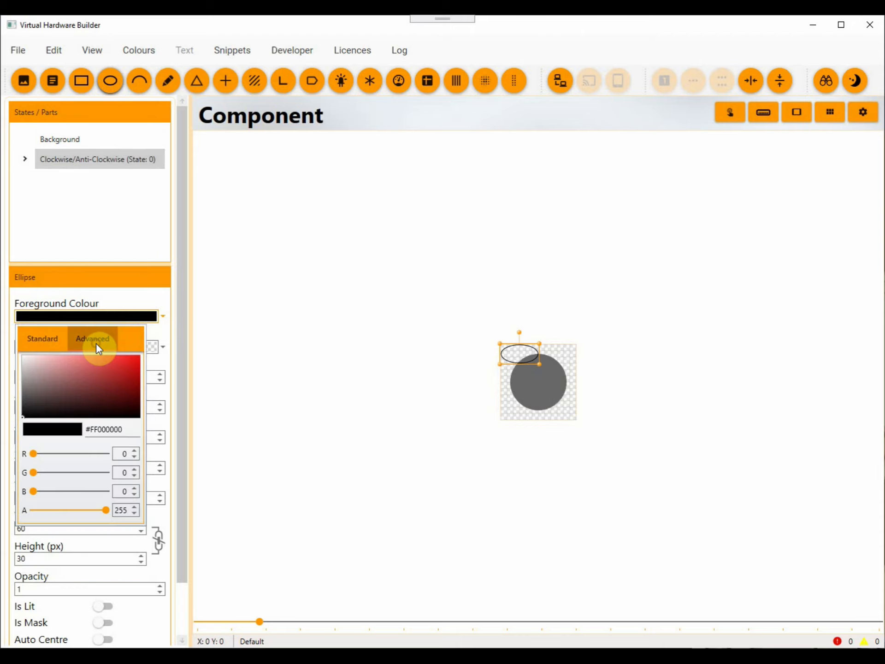
click(132, 429)
drag(131, 429, 90, 427)
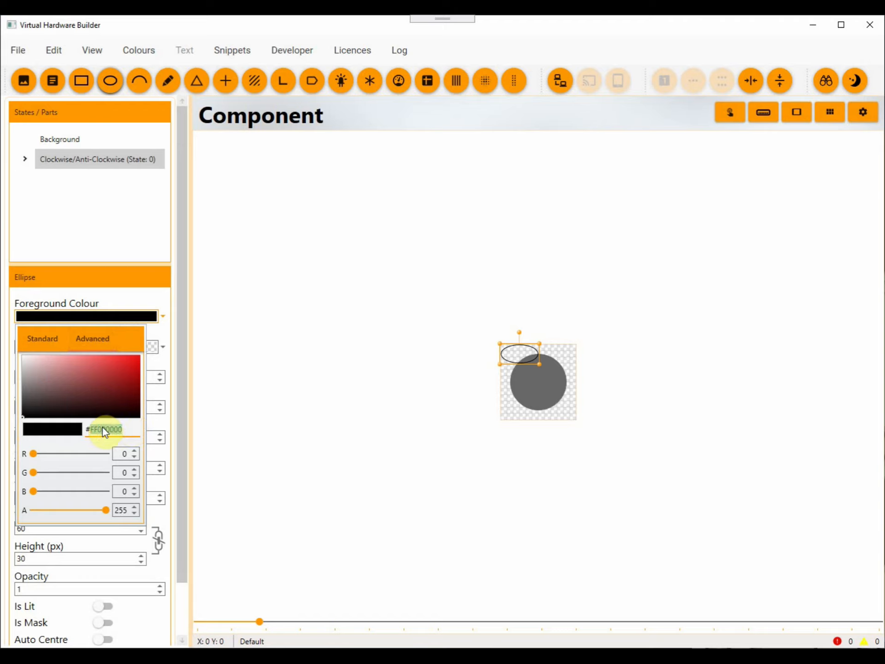
key(BackSpace)
text(969696)
key(Return)
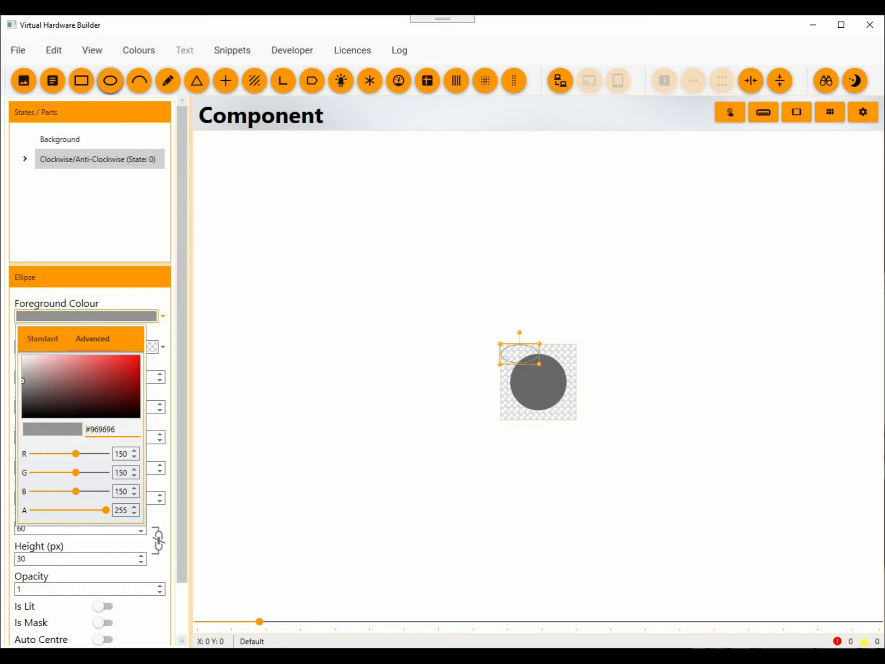
click(54, 339)
click(179, 359)
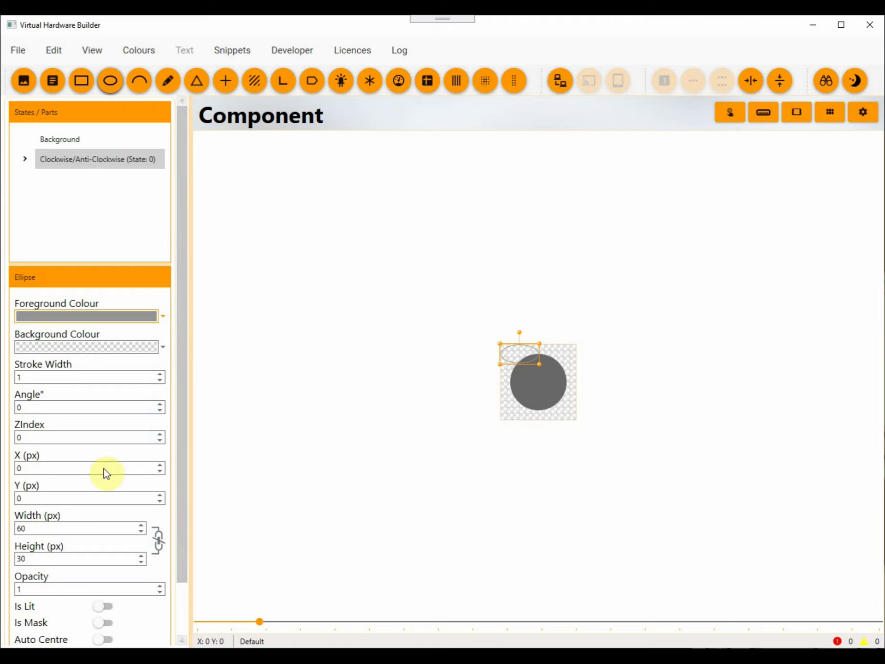
Resize the light grey outline ellipse to 80 by 80 px and centre it horizontally and vertically on the dial.
double_click(74, 528)
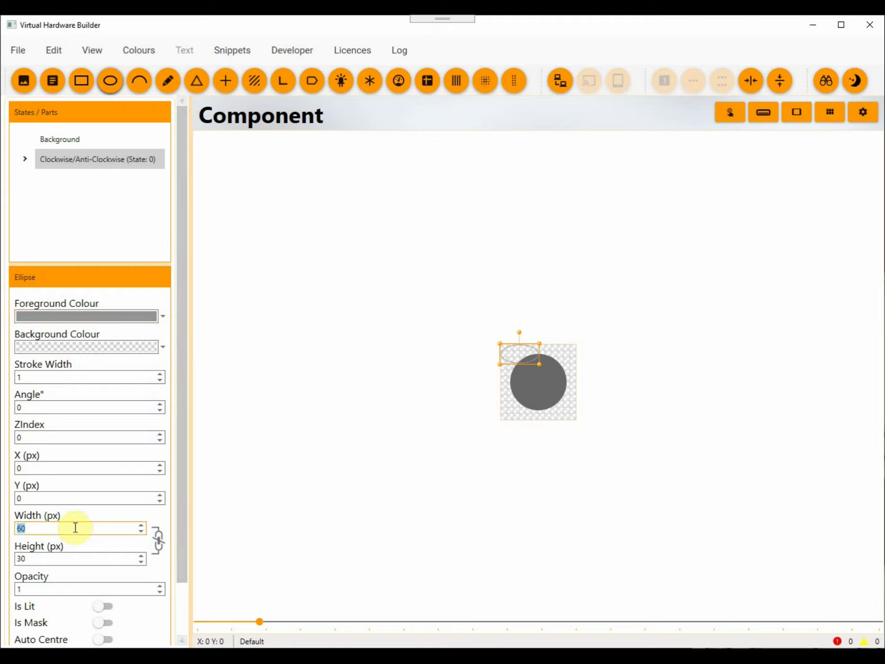
text(80)
key(Tab)
text(80)
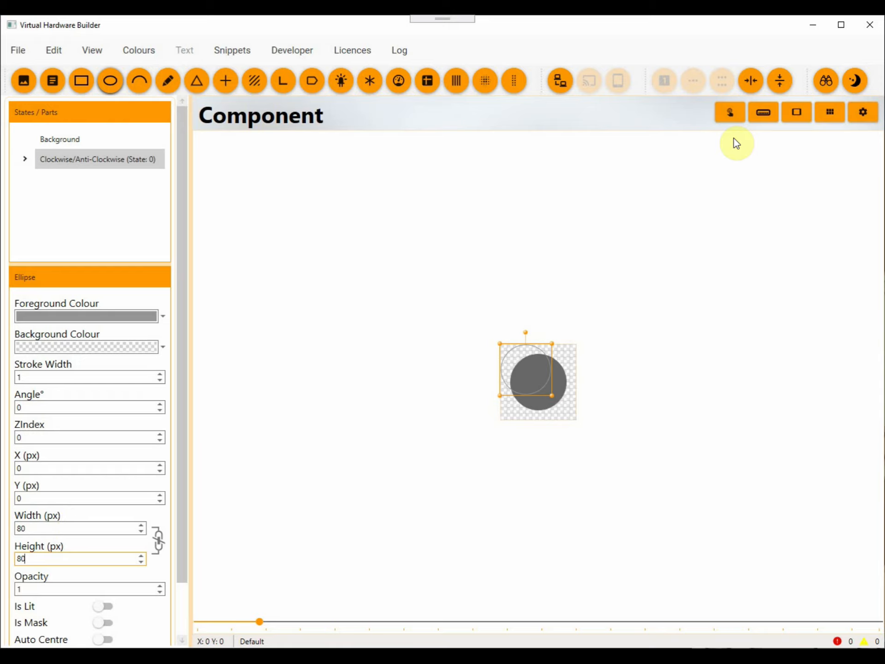
click(752, 83)
click(780, 82)
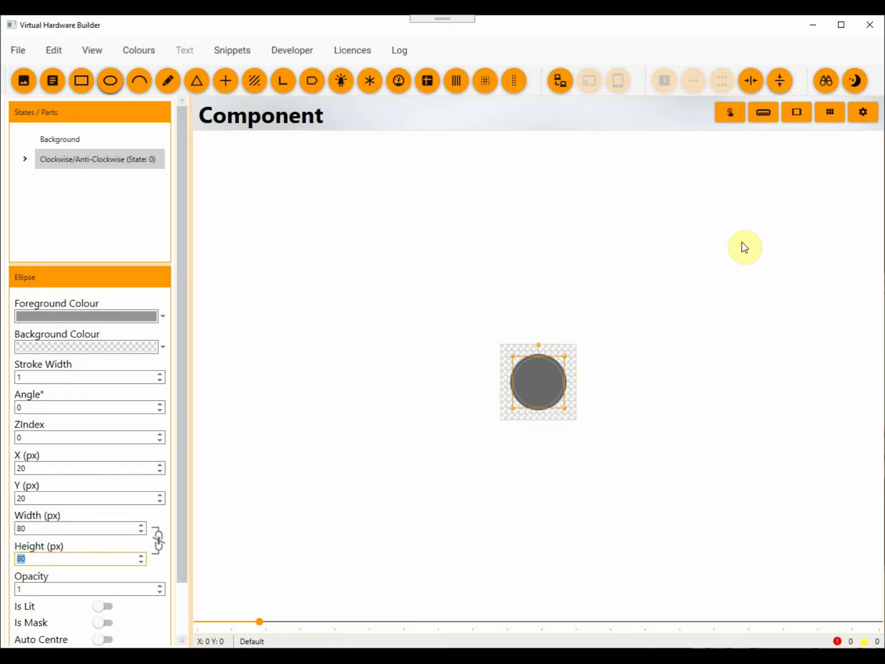
scroll(657, 348, up, 1)
scroll(654, 345, up, 1)
click(682, 358)
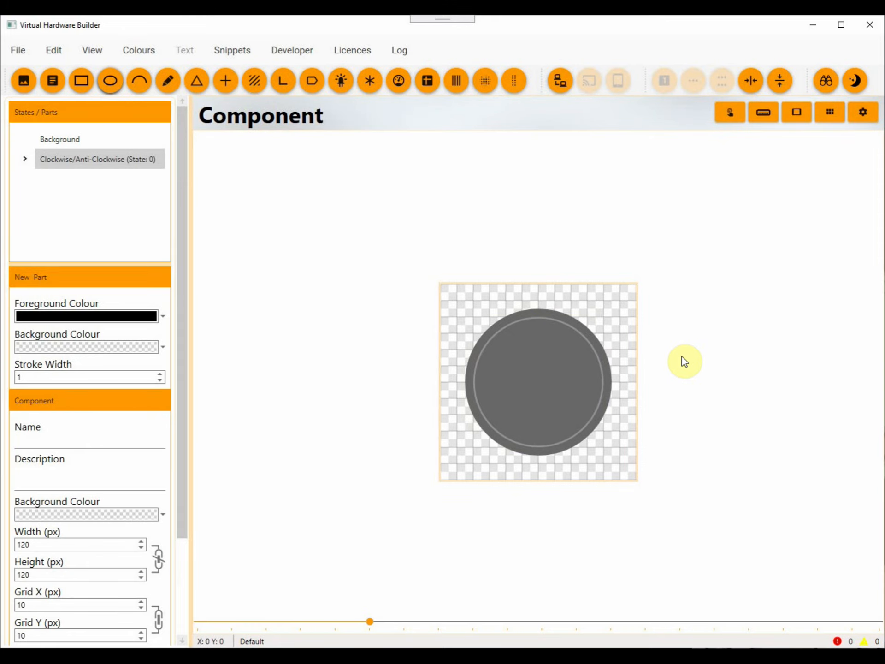
Add a third ellipse with a royal blue foreground colour and a ZIndex of 100.
click(114, 84)
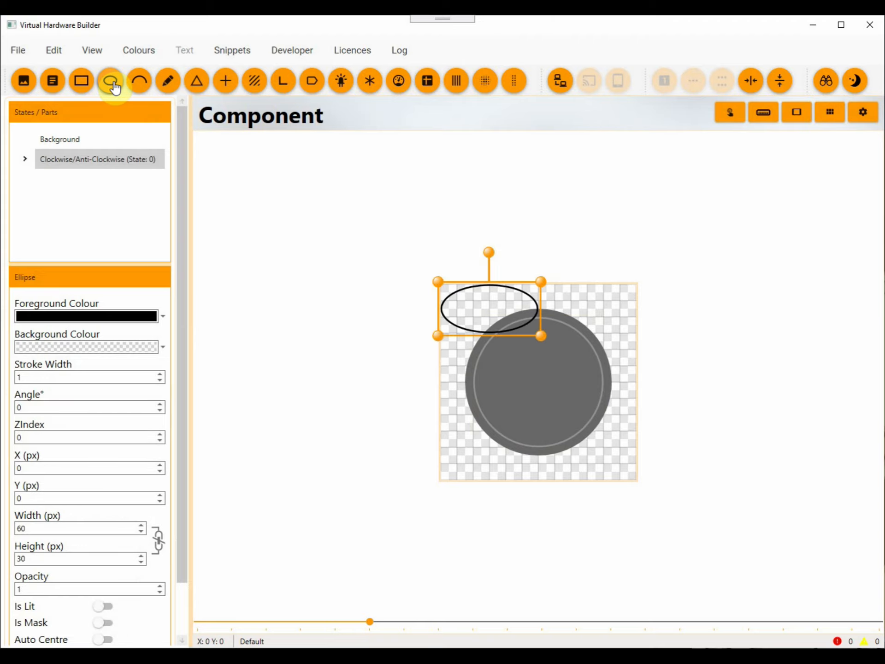
click(160, 315)
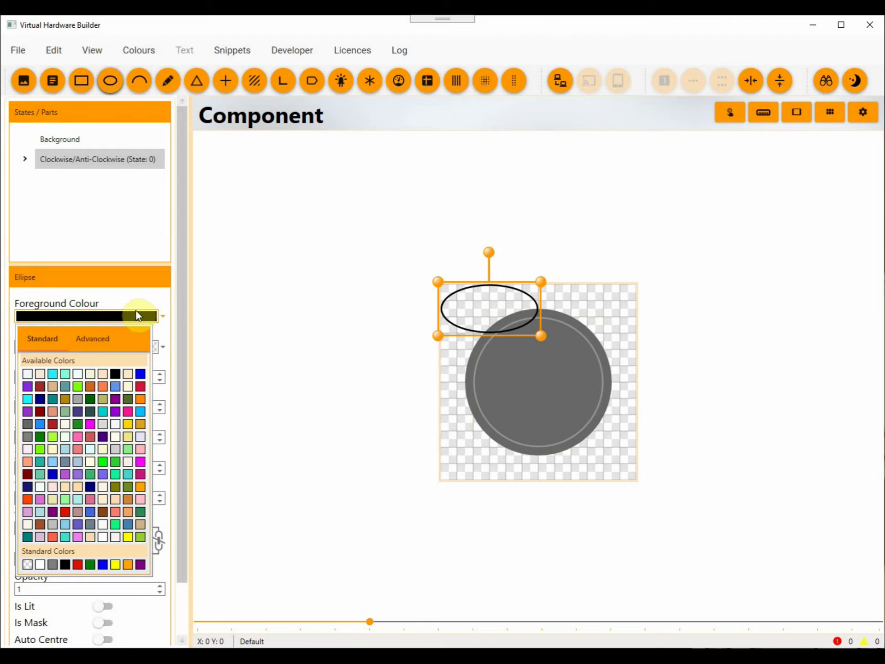
click(92, 510)
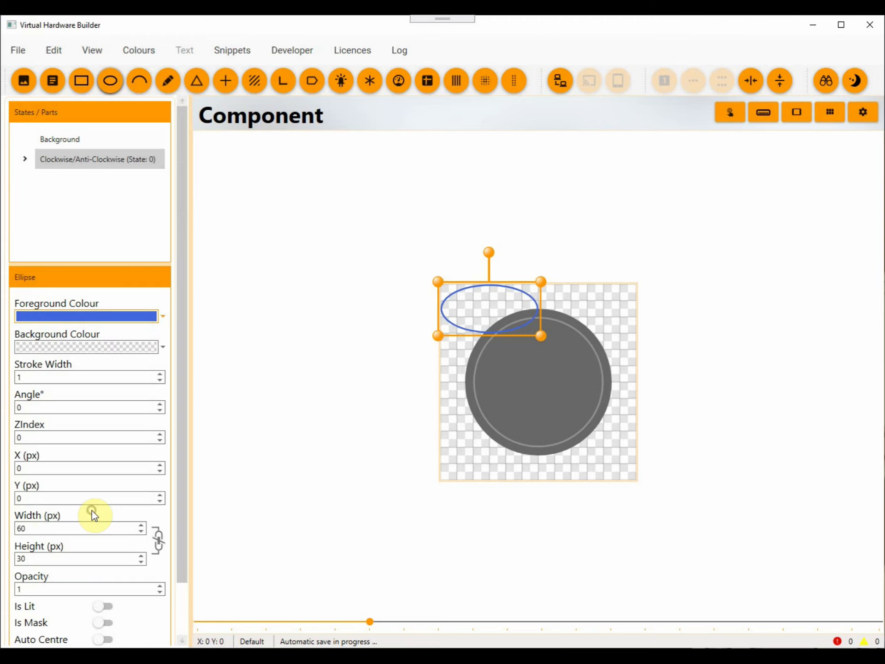
click(42, 435)
text(100)
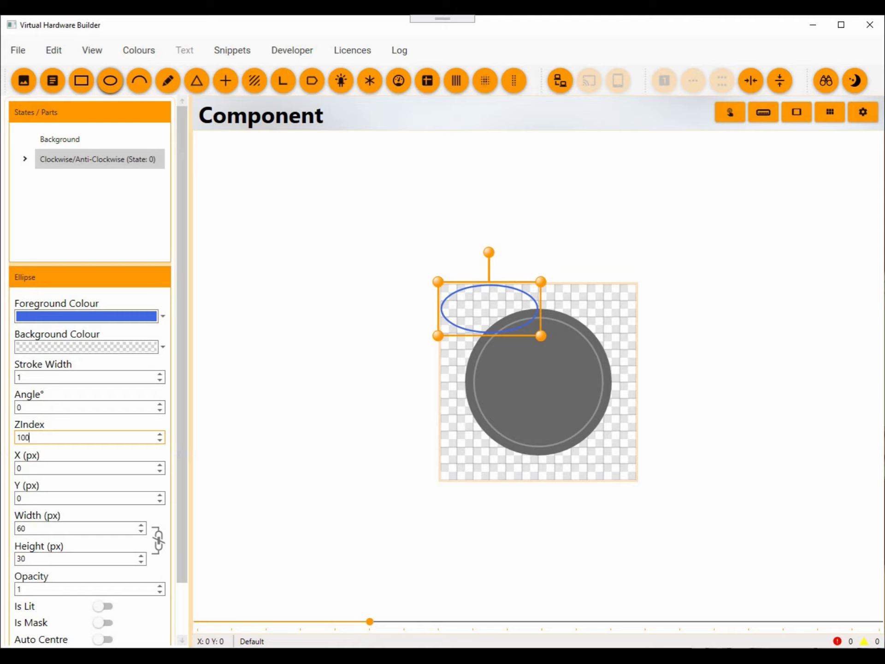
Set the blue ellipse's width and height to 84 px each and its opacity to 0.5.
click(73, 527)
text(84)
key(Tab)
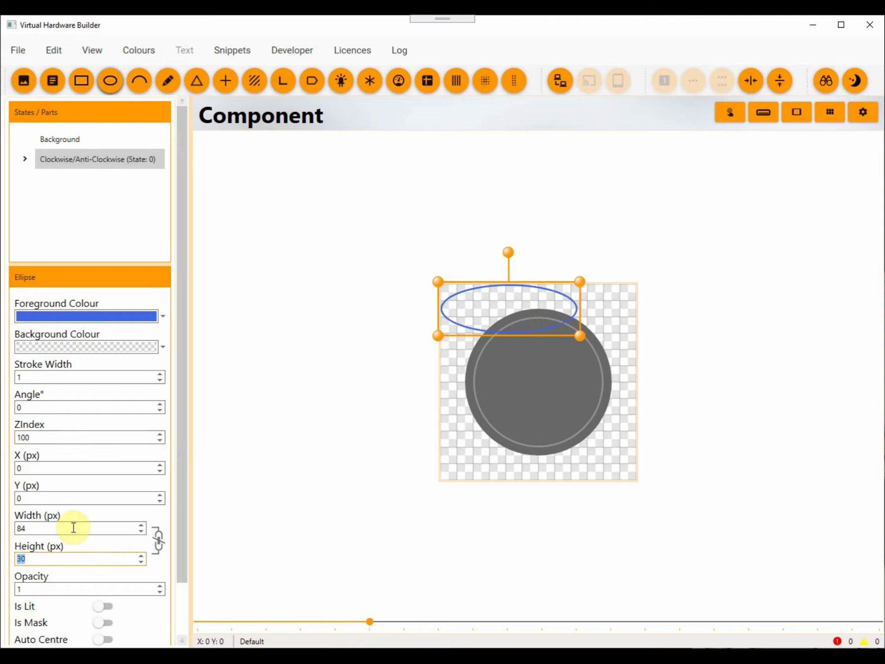
text(84)
click(46, 594)
text(0.7)
scroll(46, 590, down, 2)
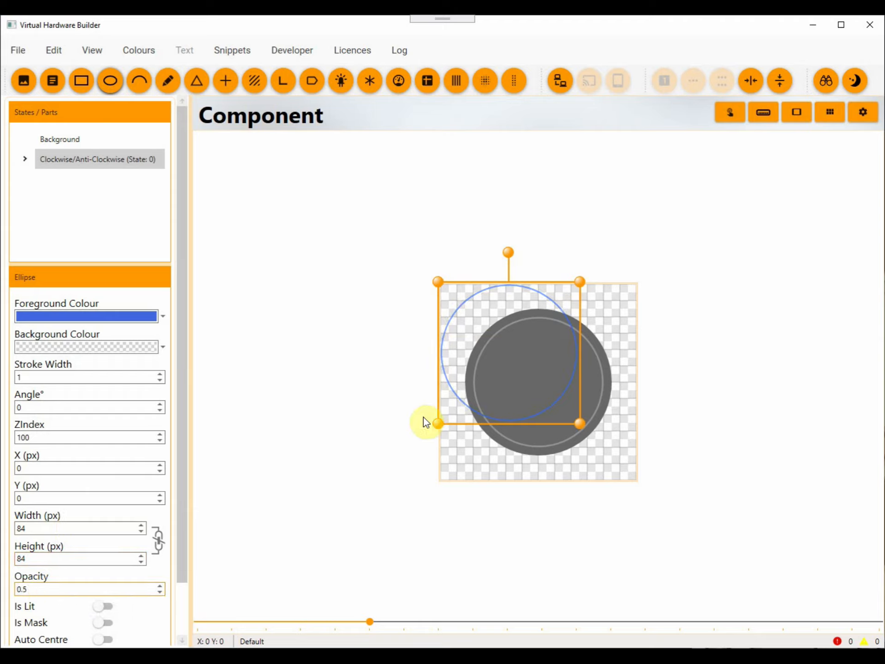
Centre the blue ring horizontally and vertically in the component, then deselect it.
click(750, 81)
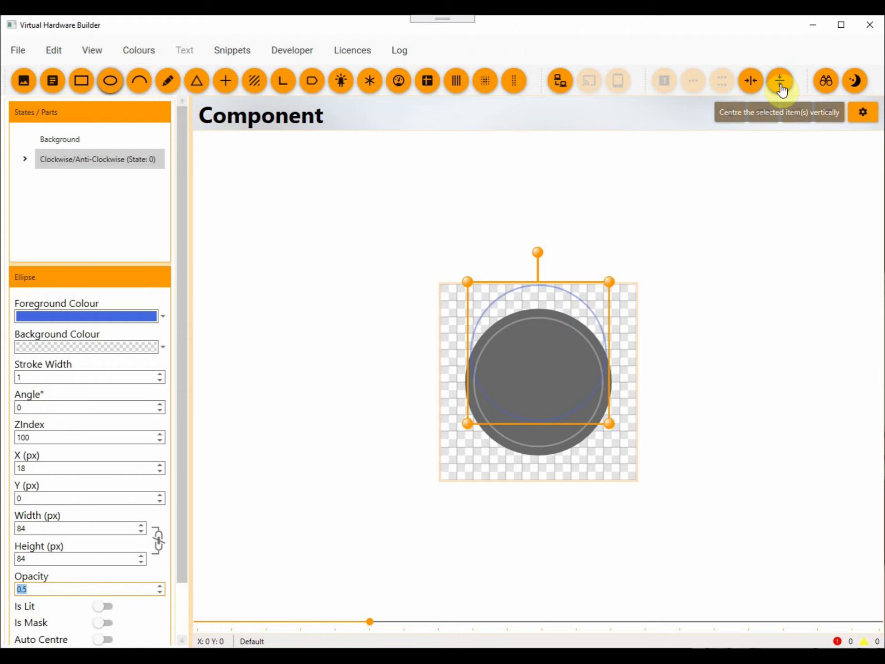
click(780, 87)
scroll(718, 306, up, 2)
scroll(722, 310, up, 1)
click(741, 345)
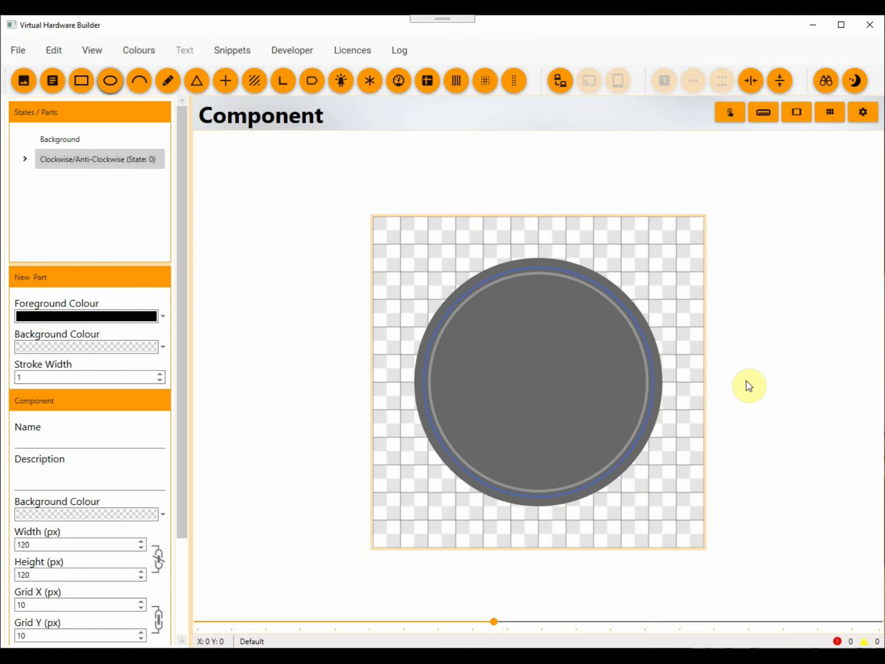
Add a fourth ellipse with a transparent foreground colour and a black background colour.
click(110, 81)
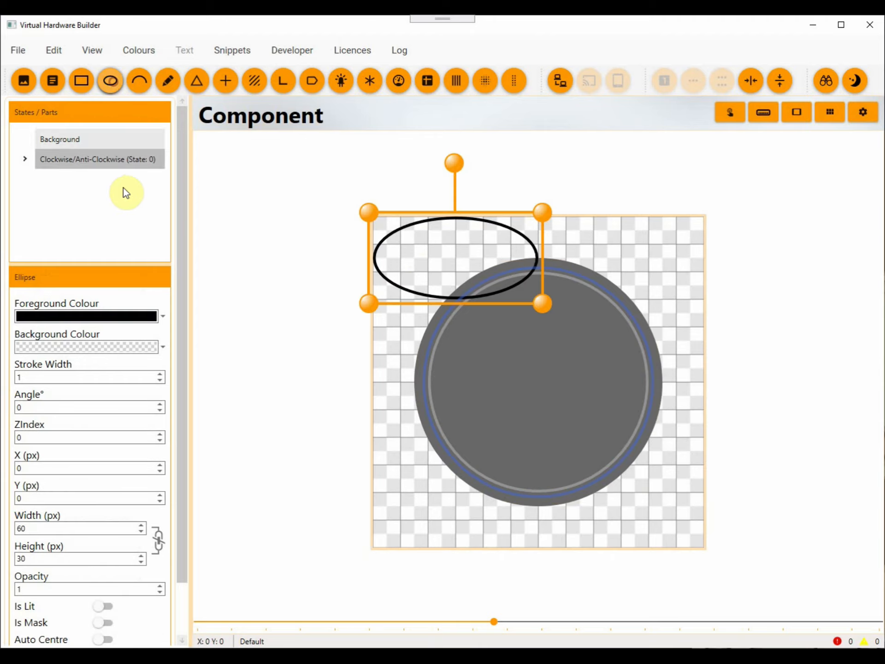
click(162, 316)
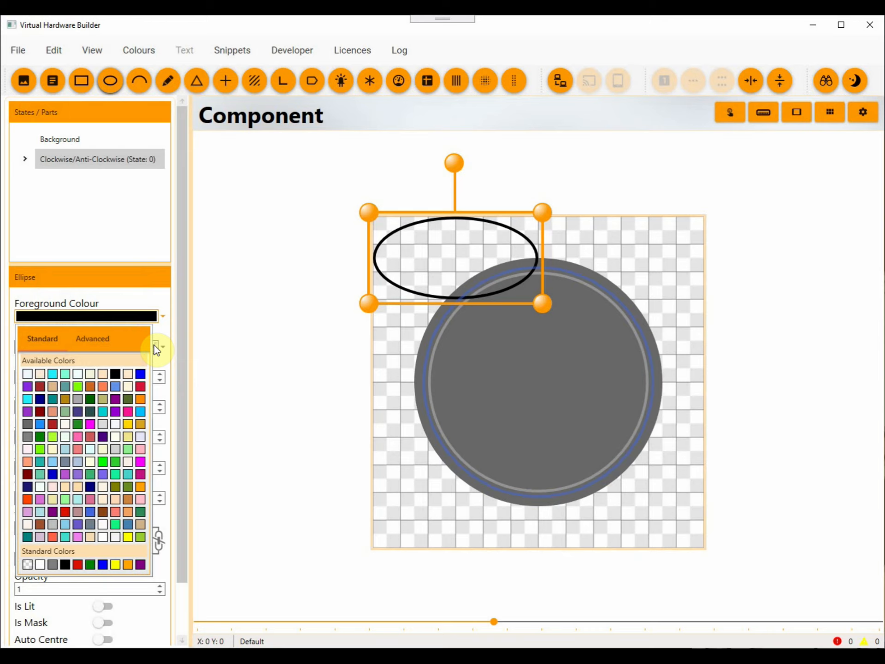
click(28, 564)
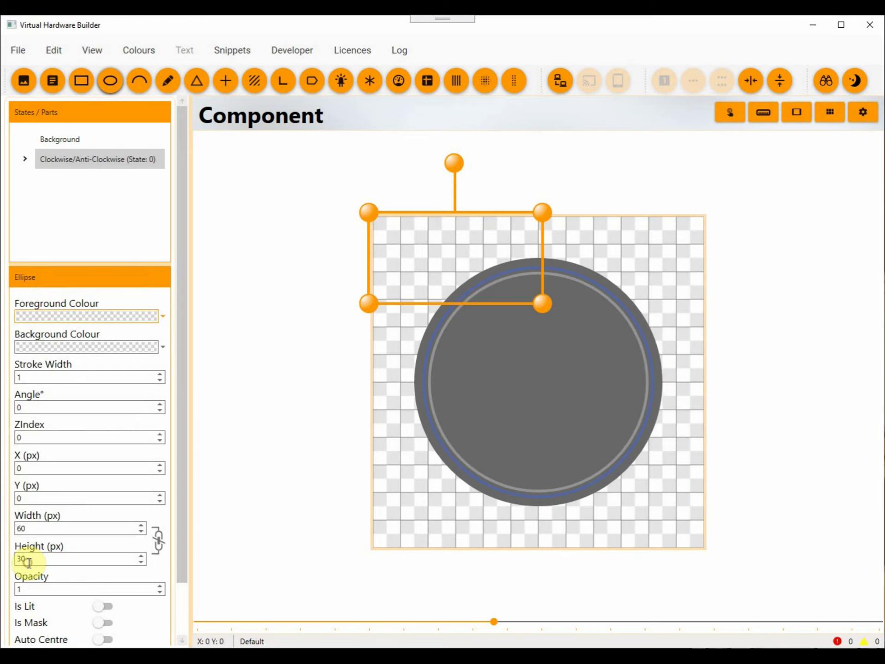
click(163, 347)
click(65, 594)
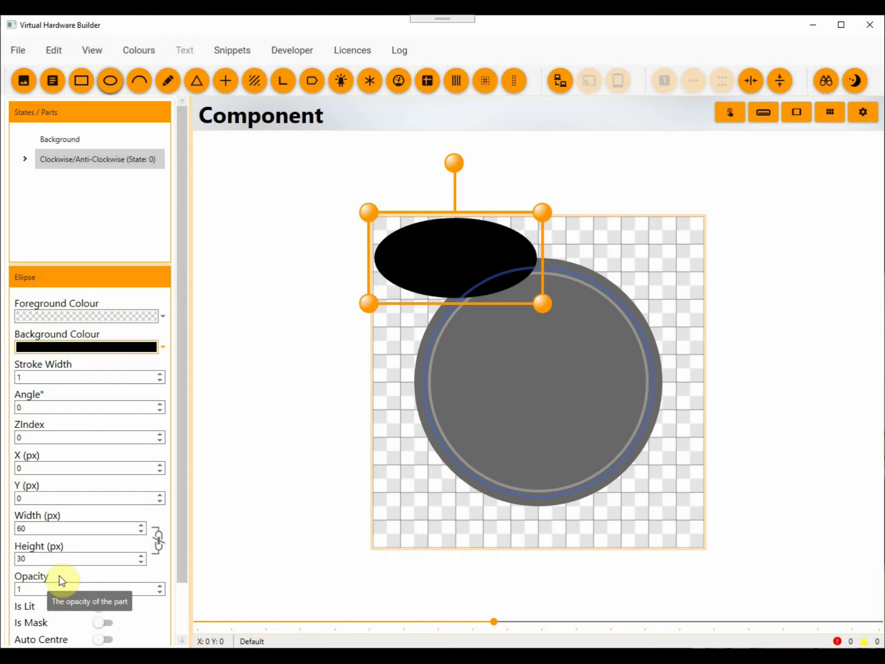
Size the black ellipse to 40 px wide by 38 px high and turn it into a mask.
click(47, 528)
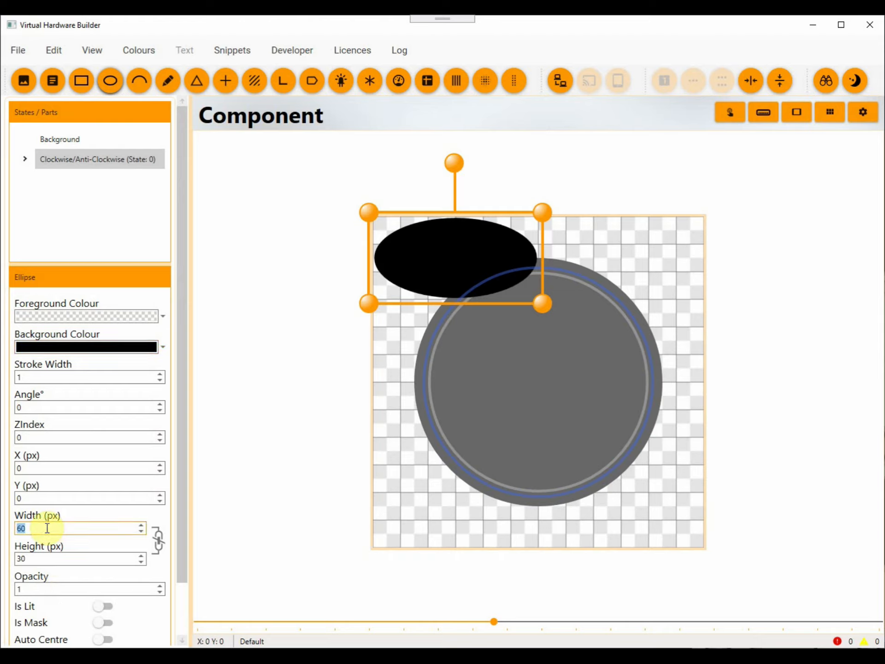
text(40)
key(Tab)
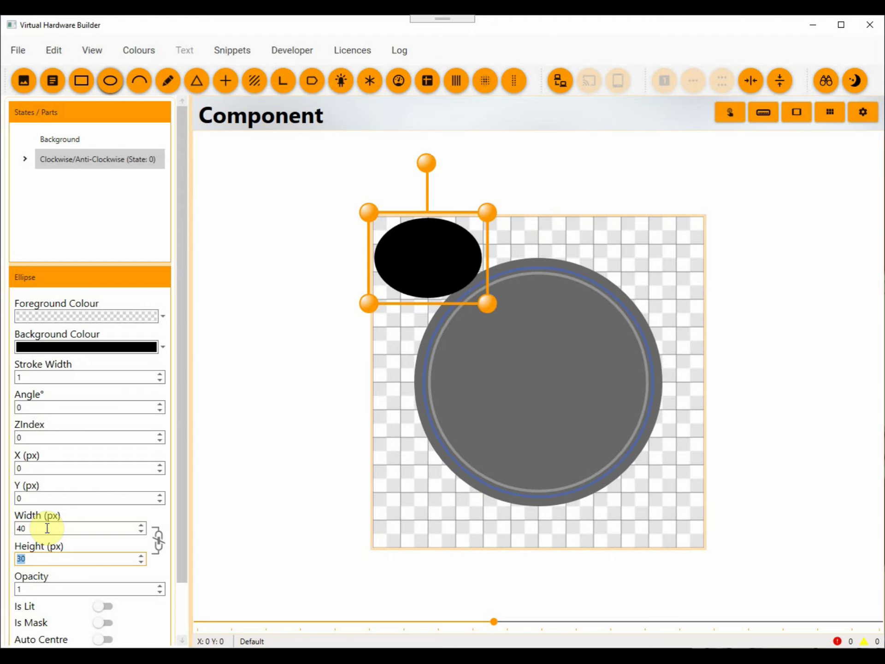
text(40)
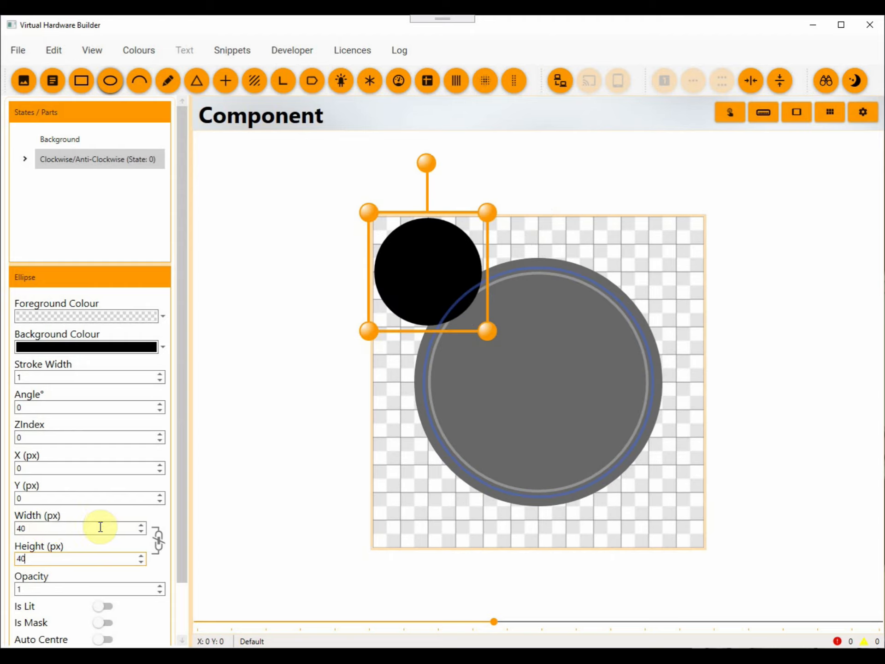
scroll(99, 526, down, 3)
click(101, 593)
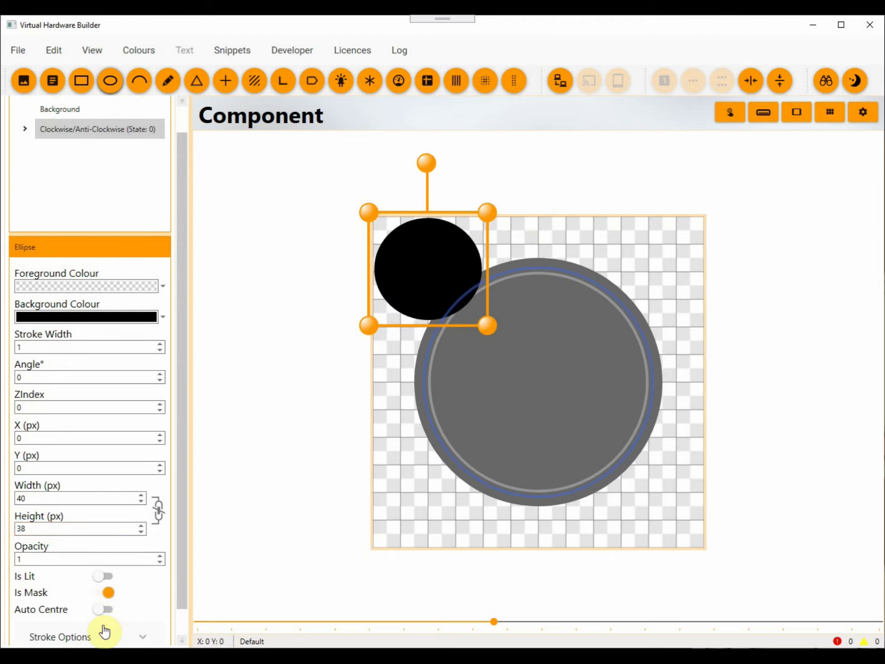
Centre the mask ellipse horizontally and move it up to Y -19 so it overlaps the dial's upper rim.
click(750, 82)
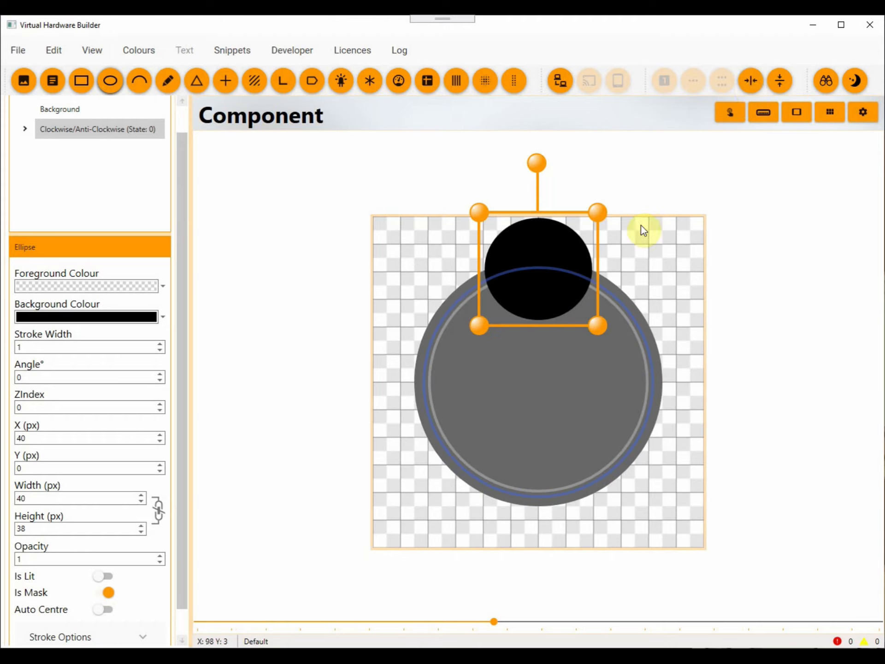
key(Up)
key(Up)
key(Up)
key(Up)
key(Up)
key(Up)
key(Up)
key(Up)
key(Up)
key(Up)
key(Up)
key(Up)
key(Up)
key(Up)
key(Up)
key(Up)
key(Up)
key(Up)
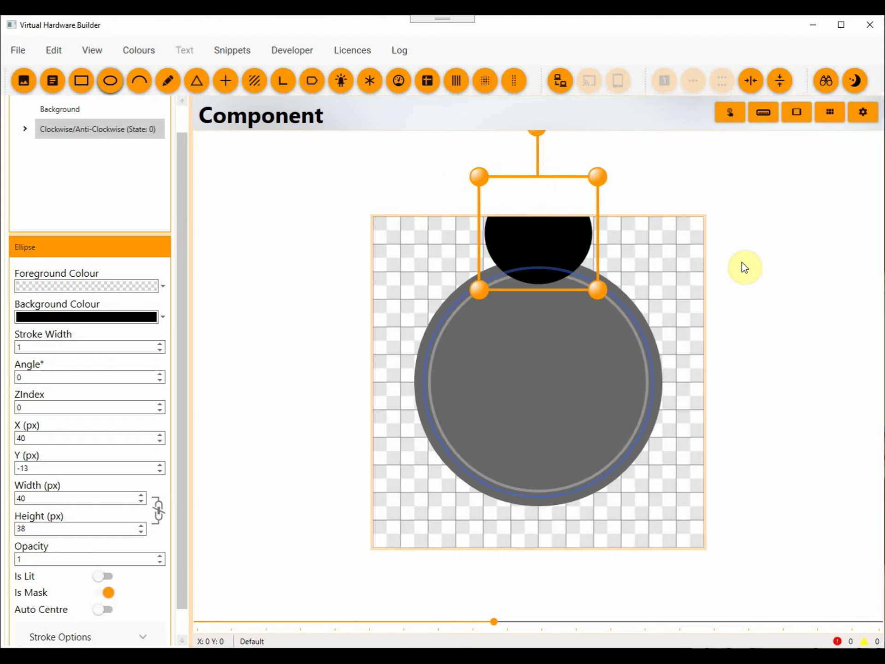
key(Up)
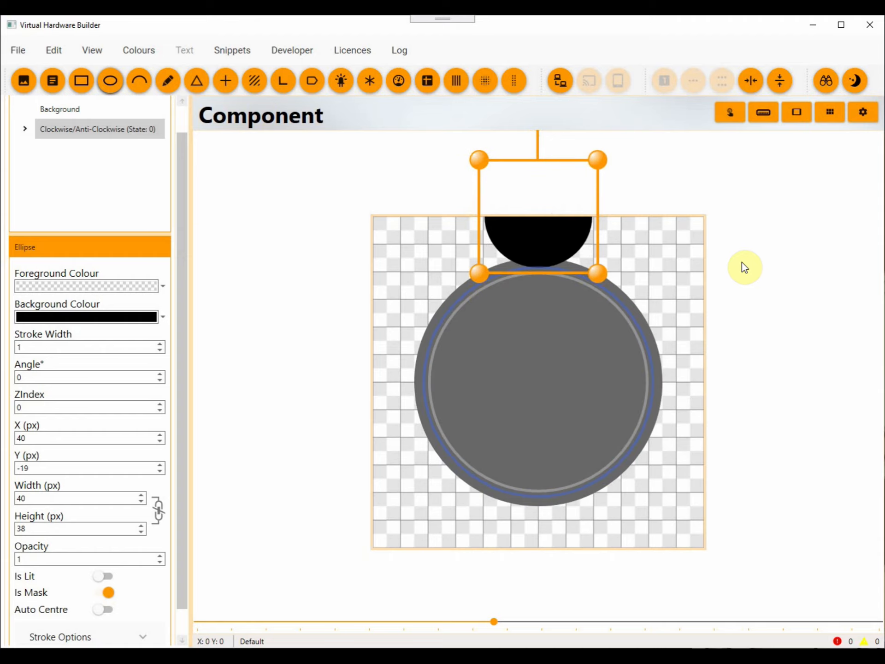
Duplicate the mask ellipse and move the copy straight down to Y 101, over the dial's lower rim.
scroll(742, 267, up, 3)
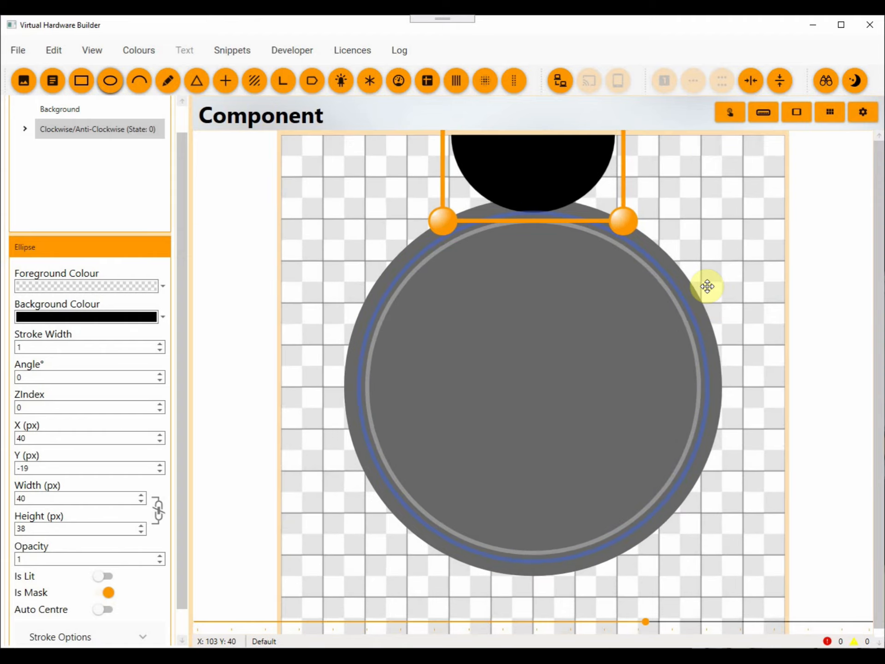
right_click(555, 178)
click(585, 267)
right_click(528, 172)
click(560, 282)
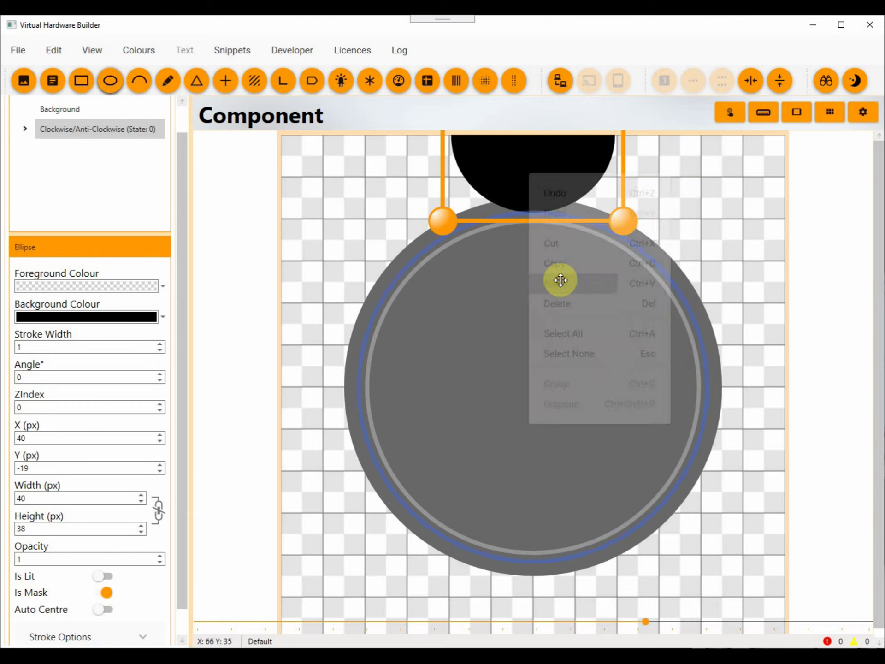
key(Down)
key(Down)
key(Down)
key(Down)
key(Down)
key(Down)
key(Down)
key(Down)
key(Down)
key(Down)
key(Down)
key(Down)
key(Down)
key(Down)
key(Down)
key(Down)
key(Down)
key(Down)
key(Down)
key(Down)
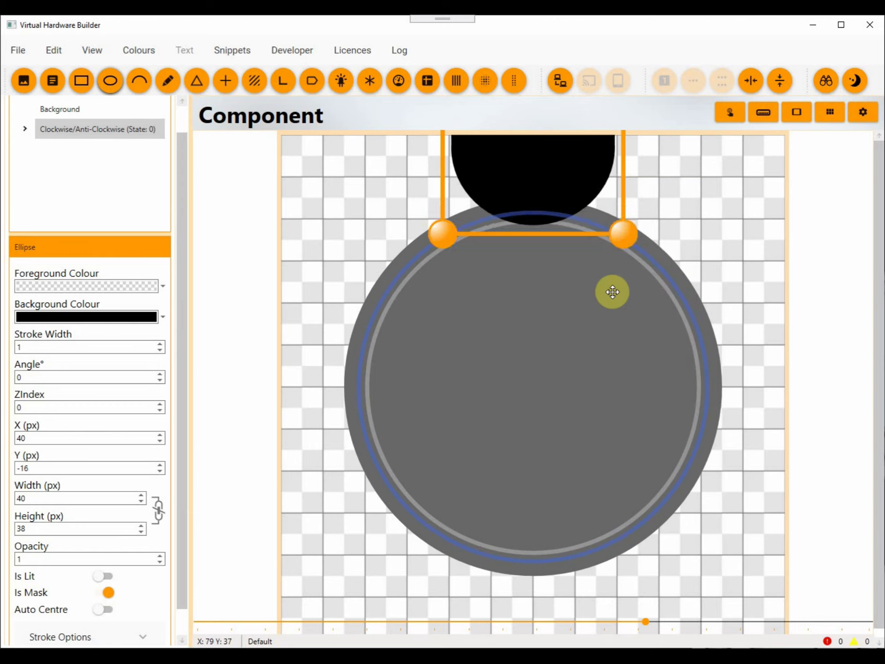
key(Down)
key(Down)
key(Down)
key(Down)
key(Down)
key(Down)
key(Down)
key(Down)
key(Down)
key(Down)
key(Down)
key(Down)
key(Down)
key(Down)
key(Down)
key(Down)
key(Down)
key(Down)
key(Down)
key(Down)
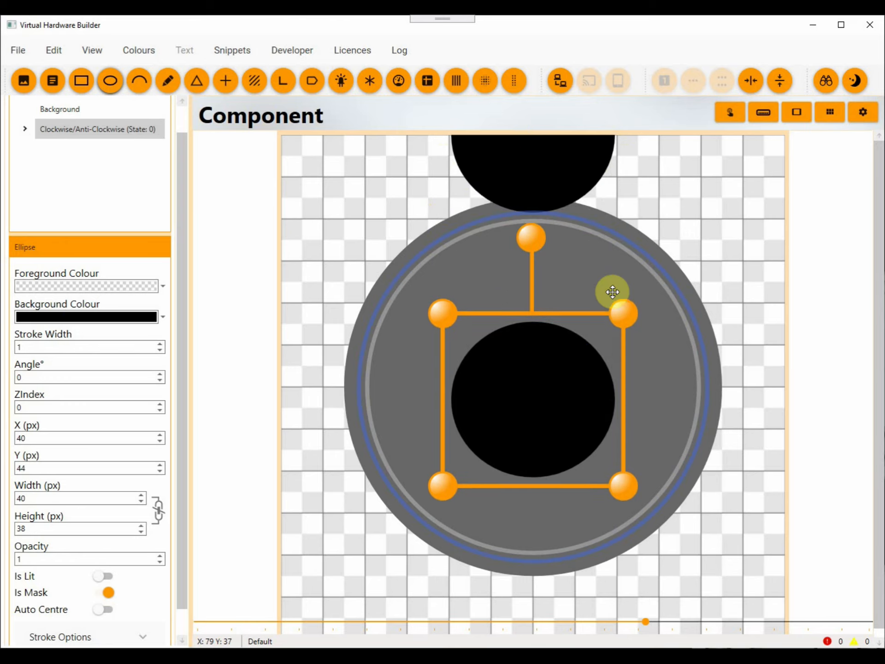
key(Down)
key(Down)
key(Down)
key(Down)
key(Down)
key(Down)
key(Down)
key(Down)
key(Down)
key(Down)
key(Down)
key(Down)
key(Down)
key(Down)
key(Down)
key(Down)
key(Down)
key(Down)
key(Down)
key(Down)
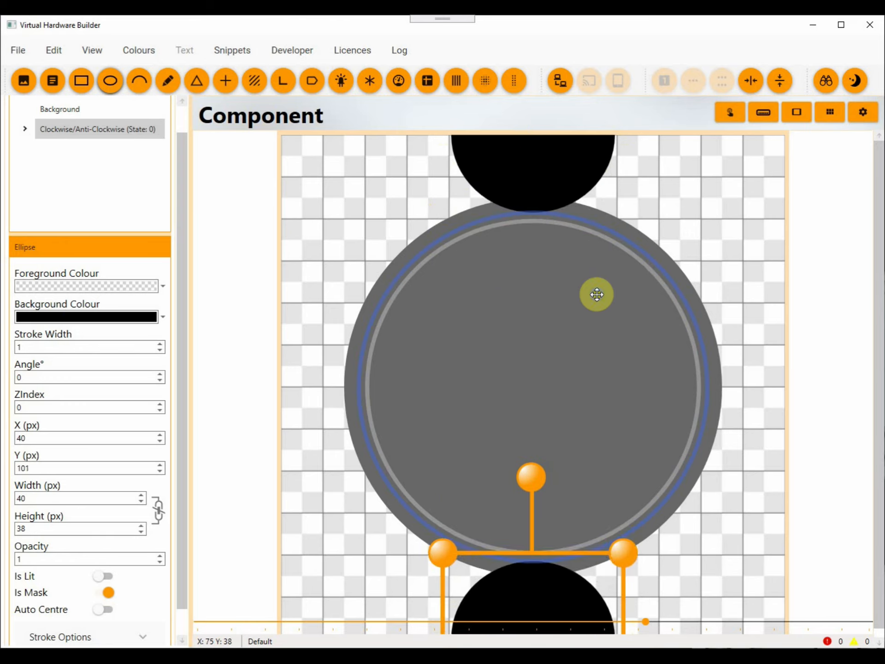
Paste another mask ellipse, centred vertically and moved to X 101 over the dial's right rim.
right_click(599, 302)
click(626, 406)
key(Right)
key(Right)
key(Right)
key(Right)
key(Right)
key(Right)
key(Right)
key(Right)
key(Right)
key(Right)
key(Right)
key(Right)
key(Right)
key(Right)
key(Right)
key(Right)
key(Right)
key(Right)
key(Right)
key(Right)
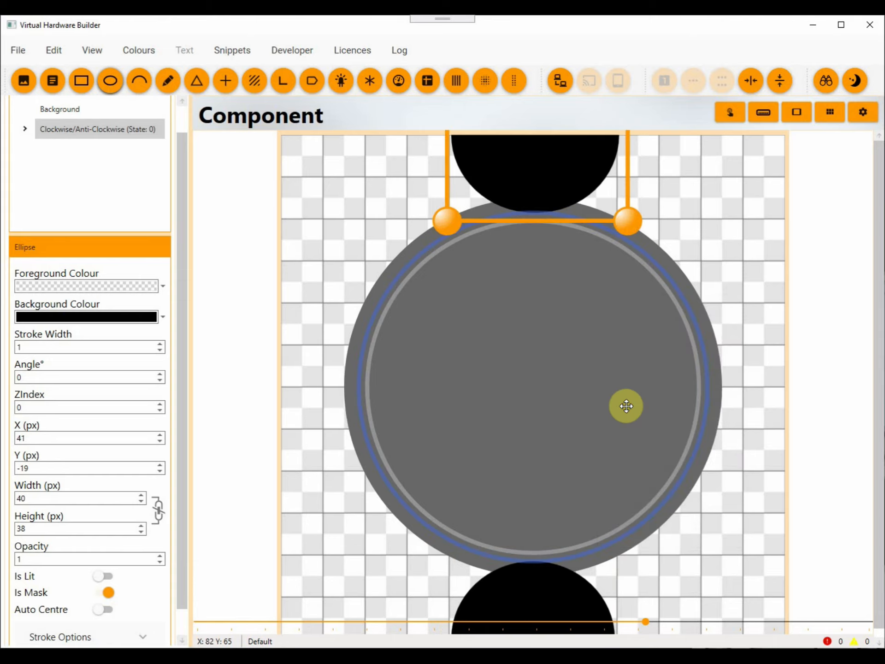
key(Right)
key(Right)
key(Right)
key(Right)
key(Right)
key(Right)
key(Right)
key(Right)
key(Right)
key(Right)
key(Right)
key(Right)
key(Right)
key(Right)
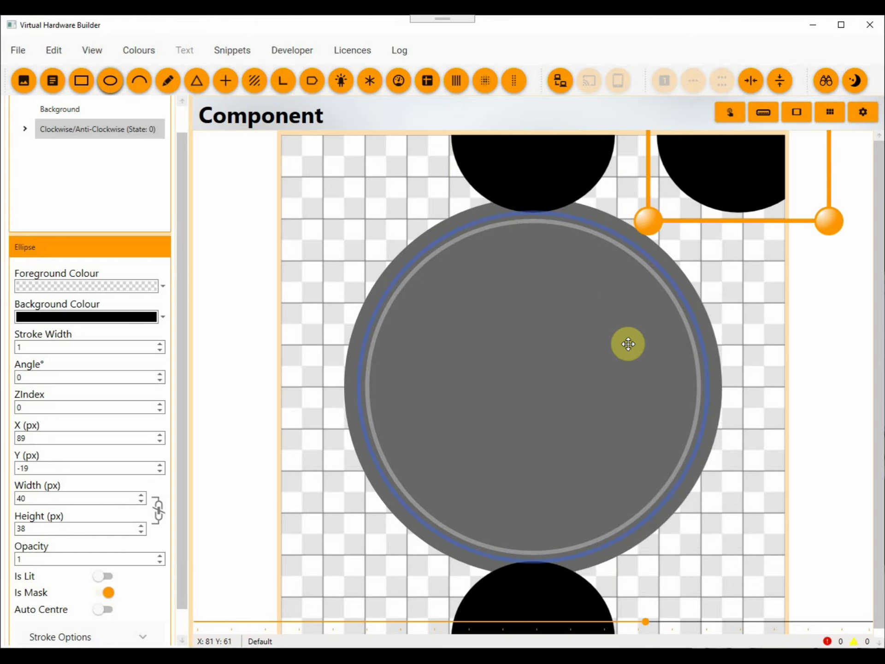
click(779, 81)
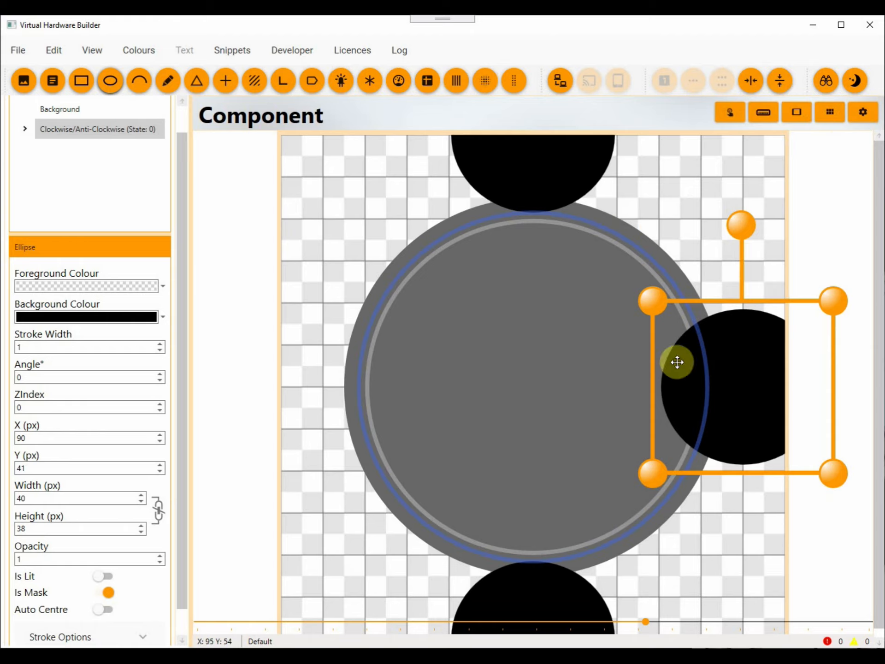
key(Right)
key(Right)
key(Right)
key(Right)
key(Right)
key(Right)
key(Right)
key(Right)
key(Right)
key(Right)
key(Right)
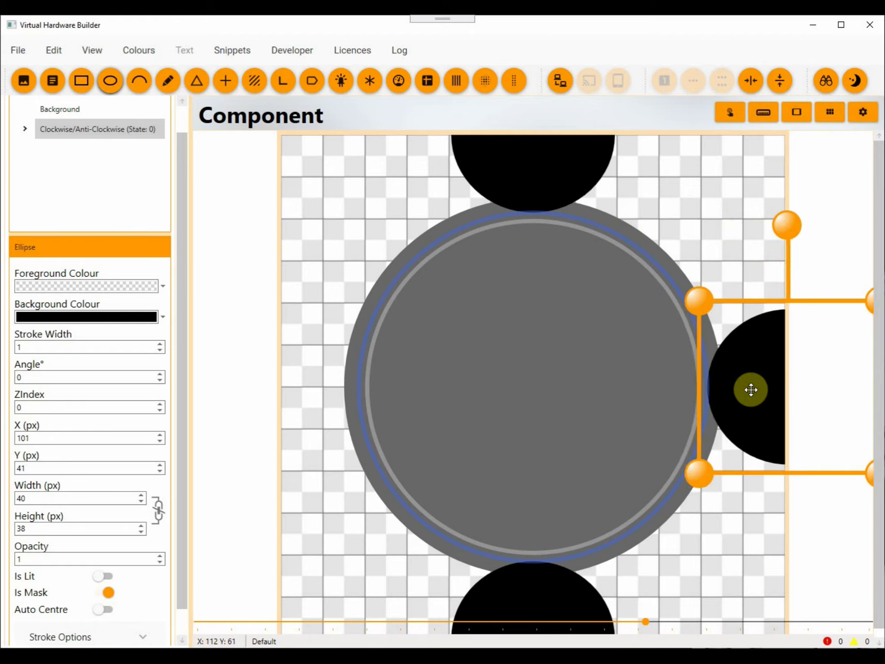
Paste a mask ellipse for the dial's left rim, centred vertically at X -21, then deselect it.
right_click(560, 316)
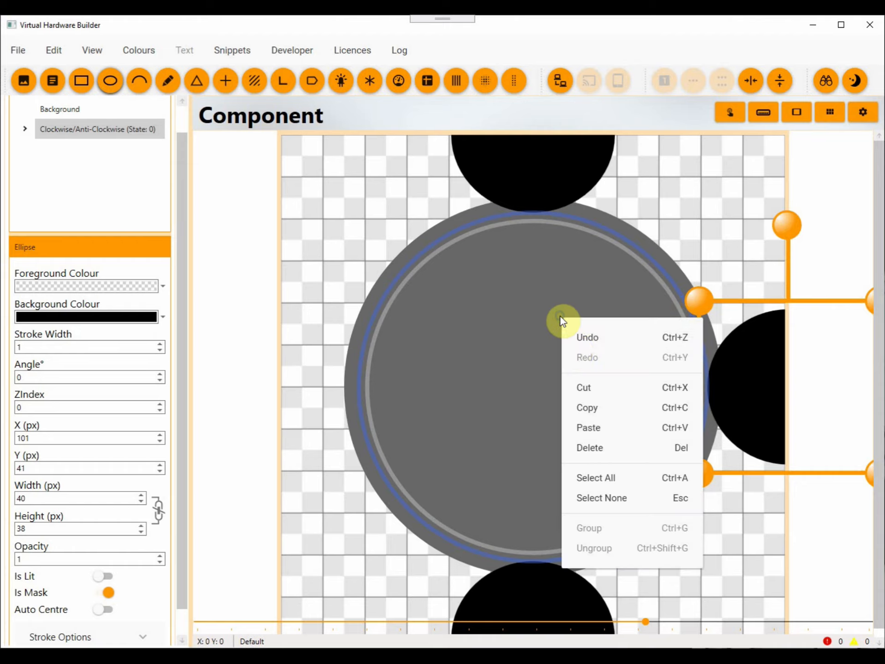
key(Left)
key(Left)
key(Left)
key(Left)
key(Left)
key(Left)
key(Left)
key(Left)
key(Left)
key(Left)
key(Left)
key(Left)
key(Left)
key(Left)
key(Left)
key(Left)
key(Left)
key(Left)
key(Left)
key(Left)
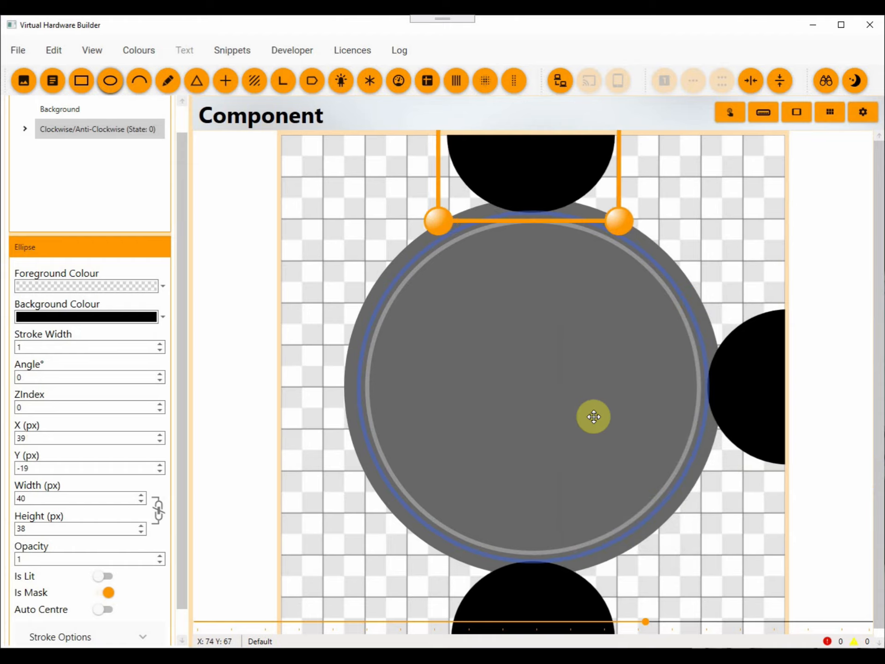
key(Left)
key(Left)
key(Left)
key(Left)
key(Left)
key(Left)
key(Left)
key(Left)
key(Left)
key(Left)
key(Left)
key(Left)
key(Left)
key(Left)
key(Left)
key(Left)
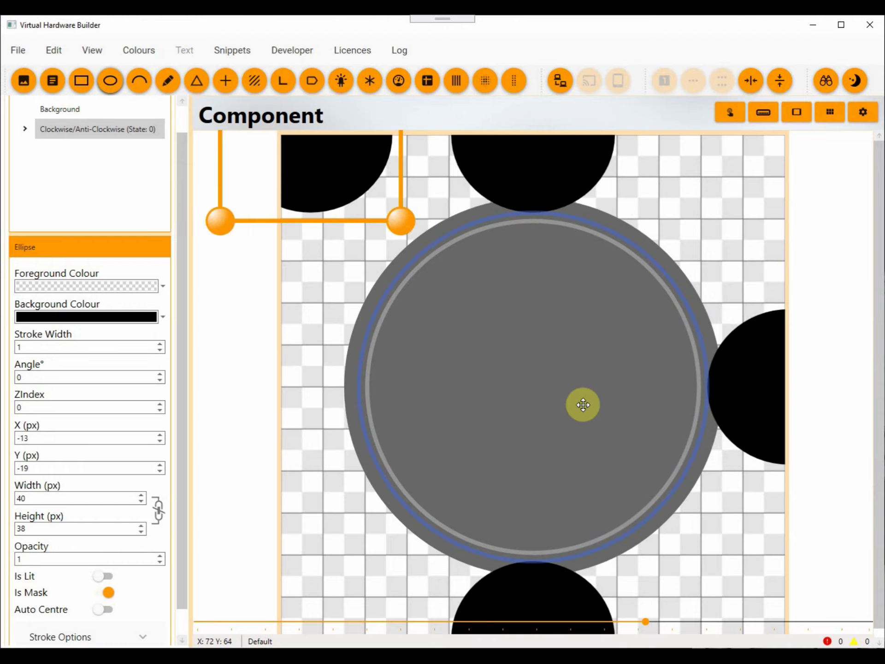
click(778, 87)
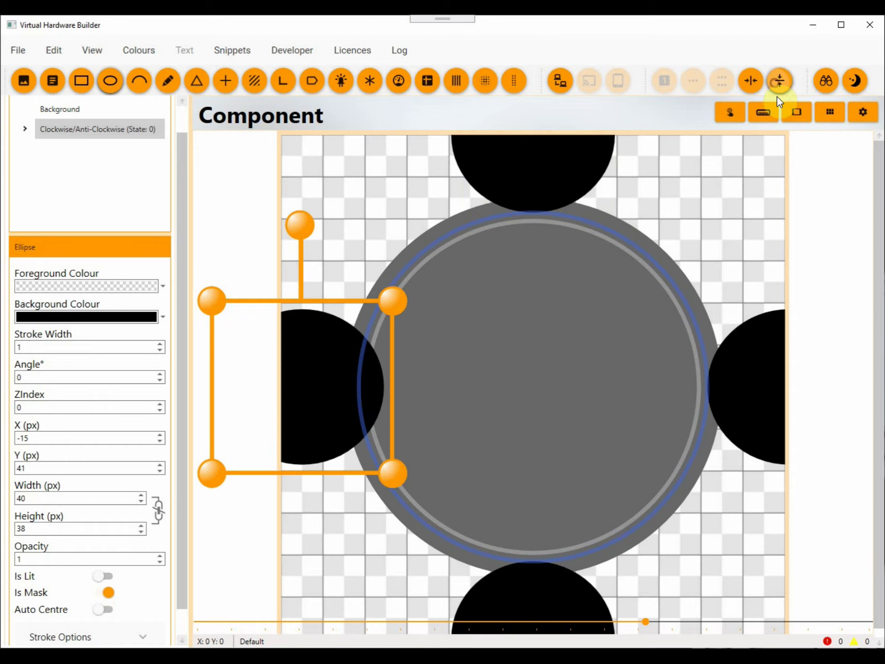
key(Left)
key(Left)
key(Left)
key(Left)
key(Left)
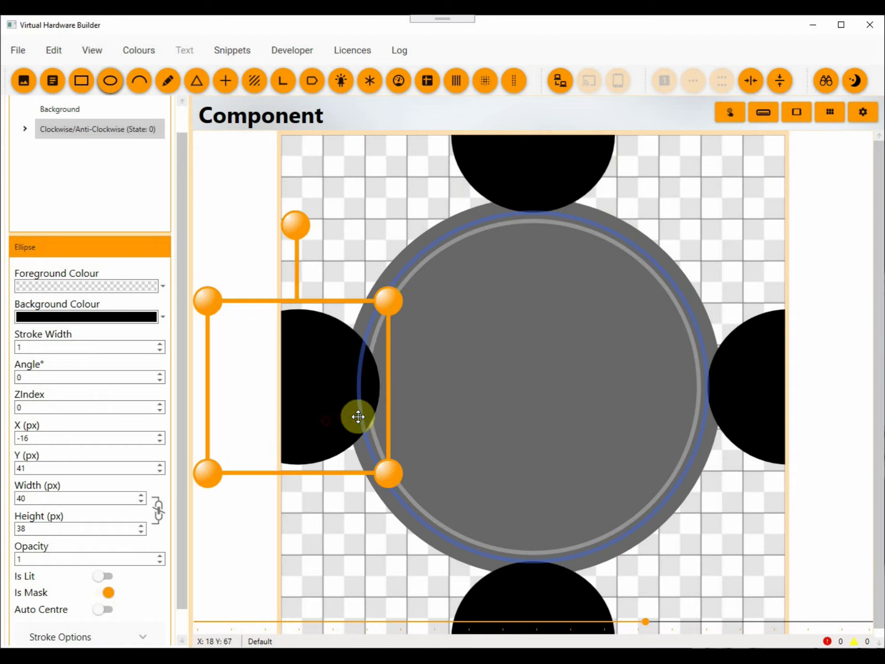
key(Left)
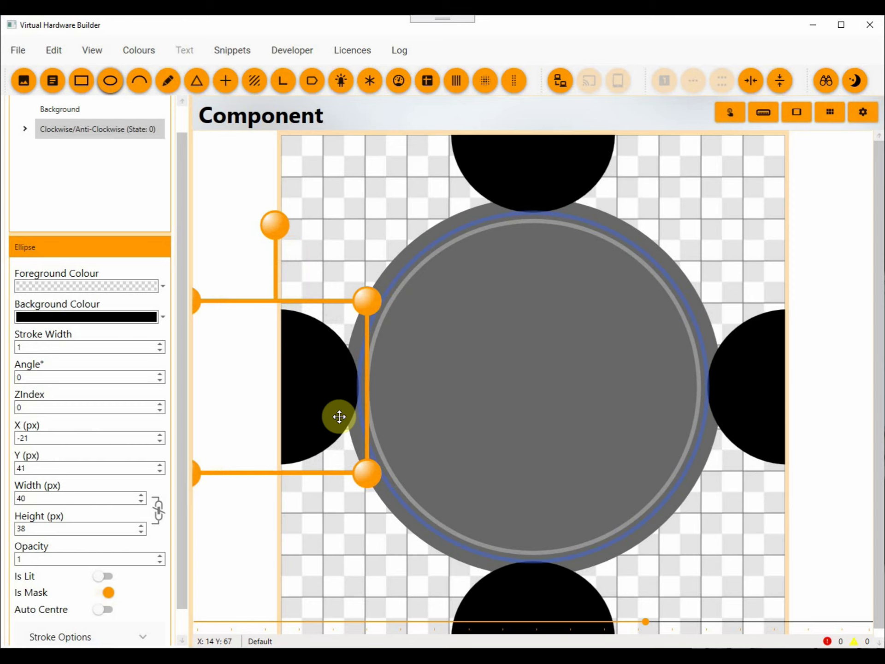
click(763, 293)
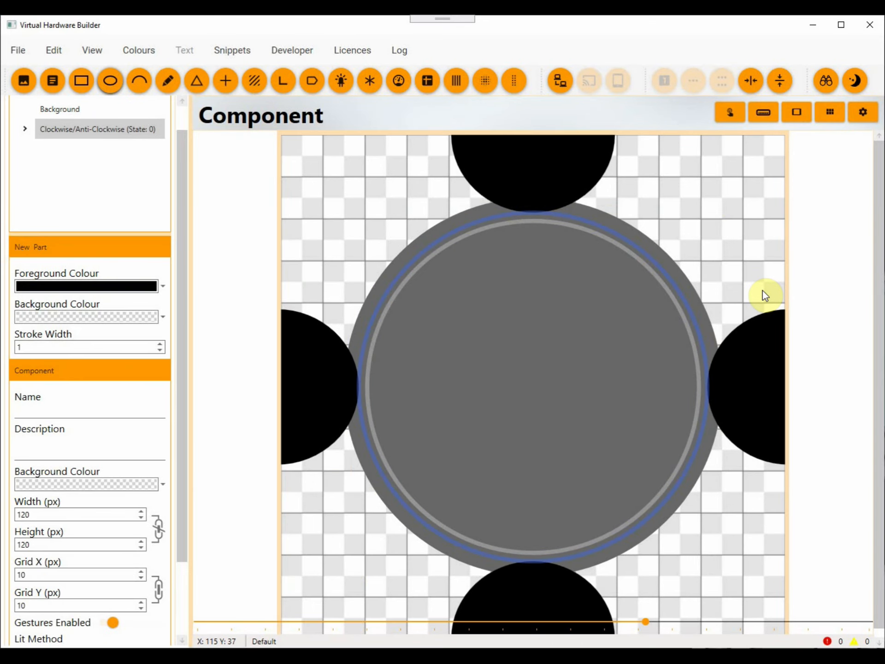
Paste another mask ellipse and position it at X -3, Y -1 over the dial's upper-left rim.
right_click(549, 306)
click(596, 421)
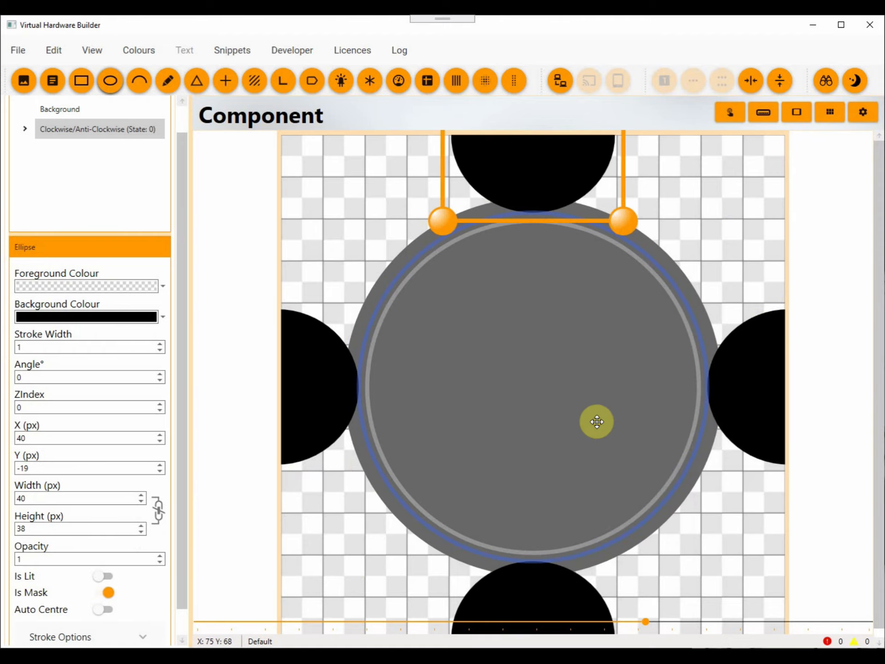
key(Left)
key(Left)
key(Left)
key(Left)
key(Left)
key(Left)
key(Left)
key(Left)
key(Left)
key(Left)
key(Left)
key(Left)
key(Left)
key(Left)
key(Left)
key(Left)
key(Left)
key(Left)
key(Left)
key(Left)
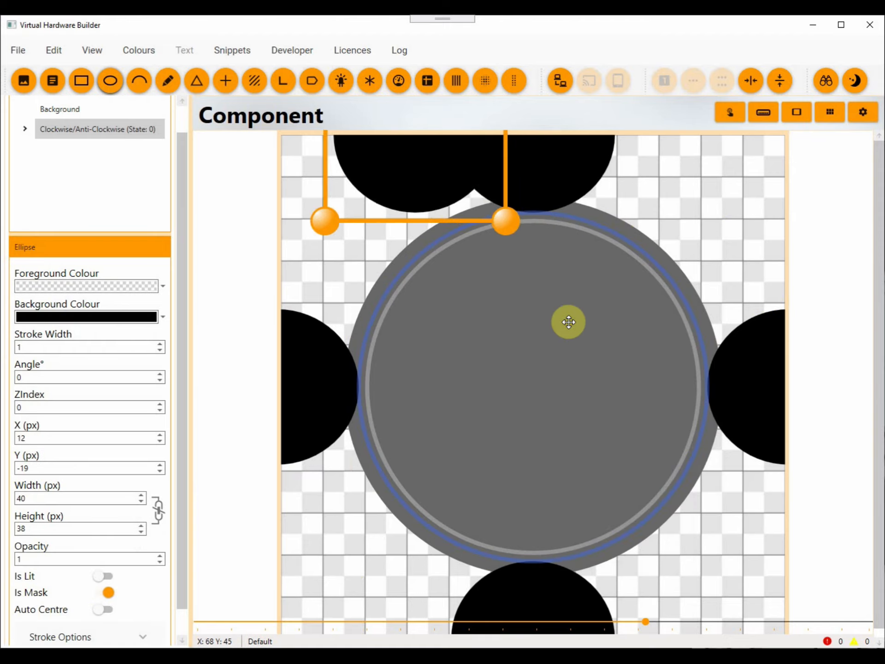
key(Left)
key(Left)
key(Left)
key(Left)
key(Left)
key(Left)
key(Left)
key(Left)
key(Left)
key(Left)
key(Down)
key(Down)
key(Down)
key(Down)
key(Down)
key(Down)
key(Down)
key(Down)
key(Down)
key(Down)
key(Down)
key(Down)
key(Down)
key(Down)
key(Down)
key(Down)
key(Down)
key(Left)
key(Left)
key(Left)
key(Left)
key(Left)
key(Down)
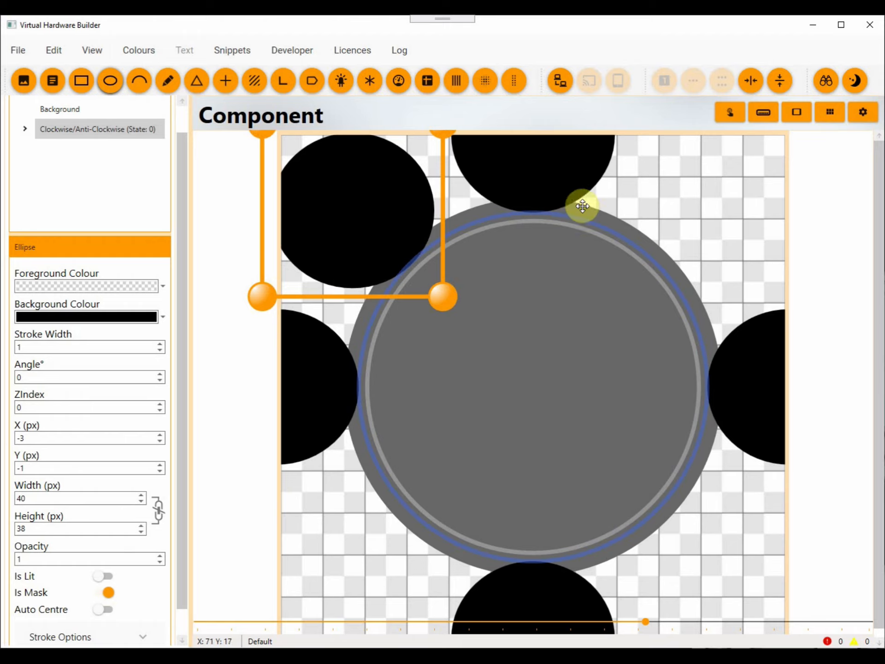
Paste a further mask ellipse and position it at X 83, Y -1 over the dial's upper-right rim.
right_click(551, 298)
click(591, 404)
key(Right)
key(Right)
key(Right)
key(Right)
key(Right)
key(Right)
key(Right)
key(Right)
key(Right)
key(Right)
key(Right)
key(Right)
key(Right)
key(Right)
key(Right)
key(Right)
key(Right)
key(Right)
key(Right)
key(Right)
key(Right)
key(Right)
key(Right)
key(Right)
key(Right)
key(Right)
key(Right)
key(Right)
key(Right)
key(Down)
key(Down)
key(Down)
key(Down)
key(Down)
key(Down)
key(Down)
key(Down)
key(Down)
key(Down)
key(Down)
key(Down)
key(Down)
key(Down)
key(Down)
key(Down)
key(Down)
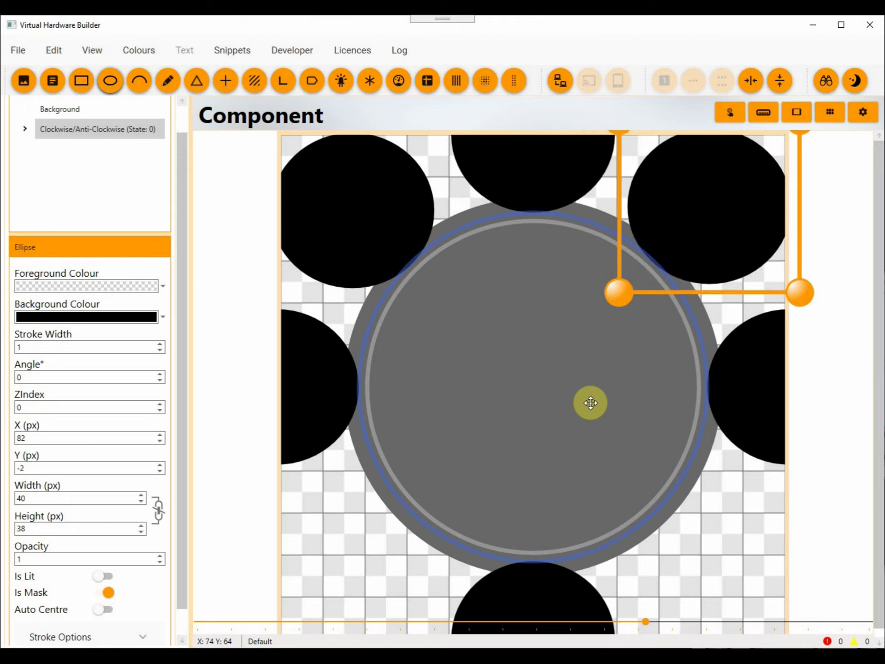
key(Right)
key(Down)
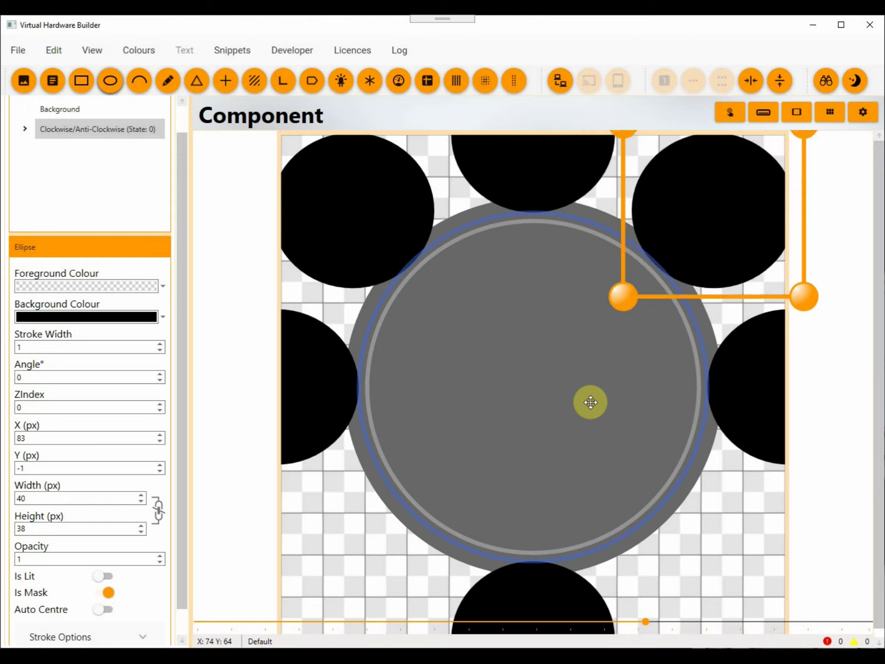
Paste another mask ellipse and position it at X -4, Y 82 over the dial's lower-left rim.
right_click(500, 359)
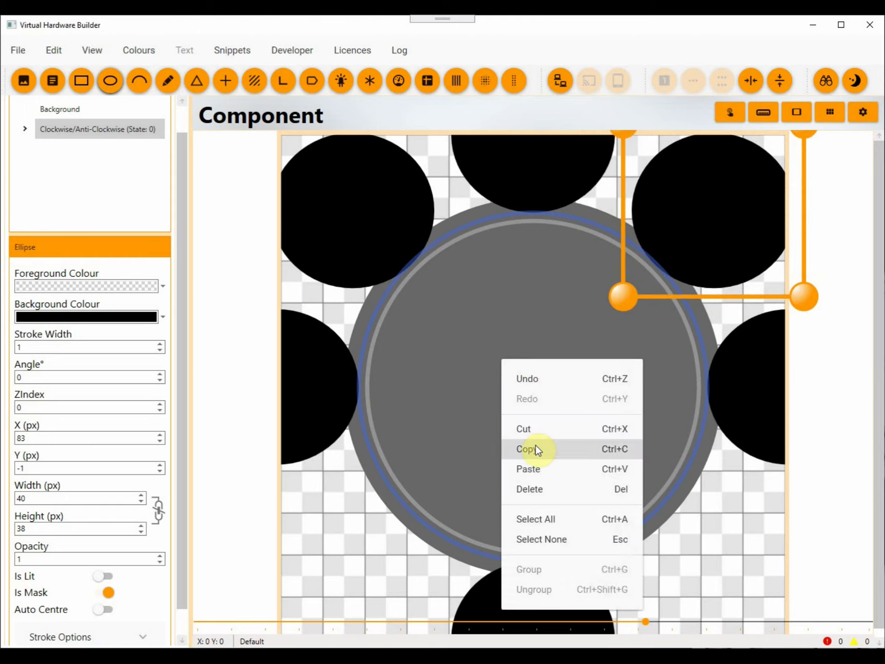
click(535, 465)
key(Down)
key(Down)
key(Down)
key(Down)
key(Down)
key(Down)
key(Down)
key(Down)
key(Down)
key(Down)
key(Down)
key(Down)
key(Down)
key(Down)
key(Down)
key(Down)
key(Down)
key(Down)
key(Down)
key(Down)
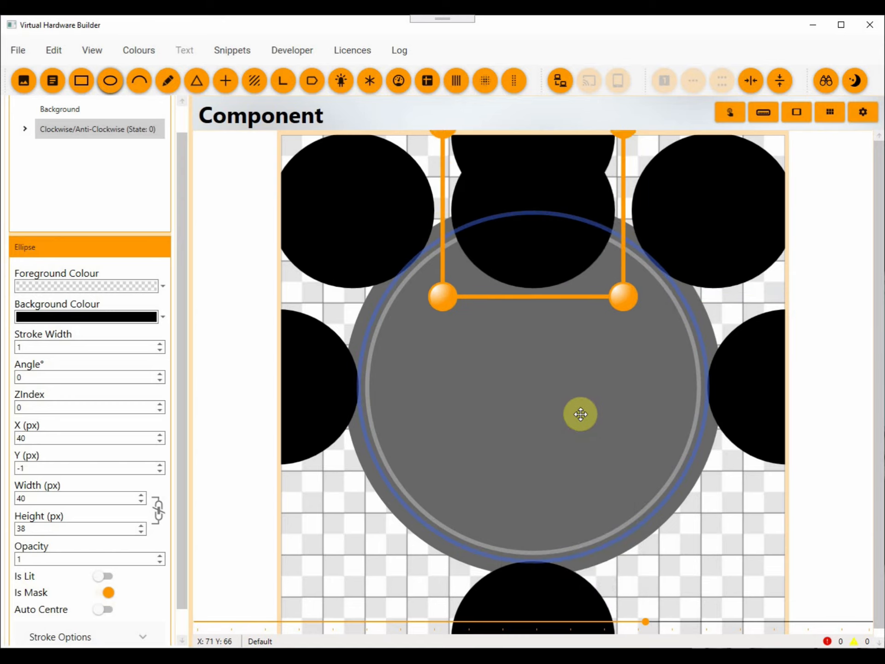
key(Down)
key(Down)
key(Down)
key(Down)
key(Down)
key(Down)
key(Down)
key(Down)
key(Down)
key(Down)
key(Down)
key(Down)
key(Down)
key(Down)
key(Down)
key(Down)
key(Down)
key(Down)
key(Down)
key(Down)
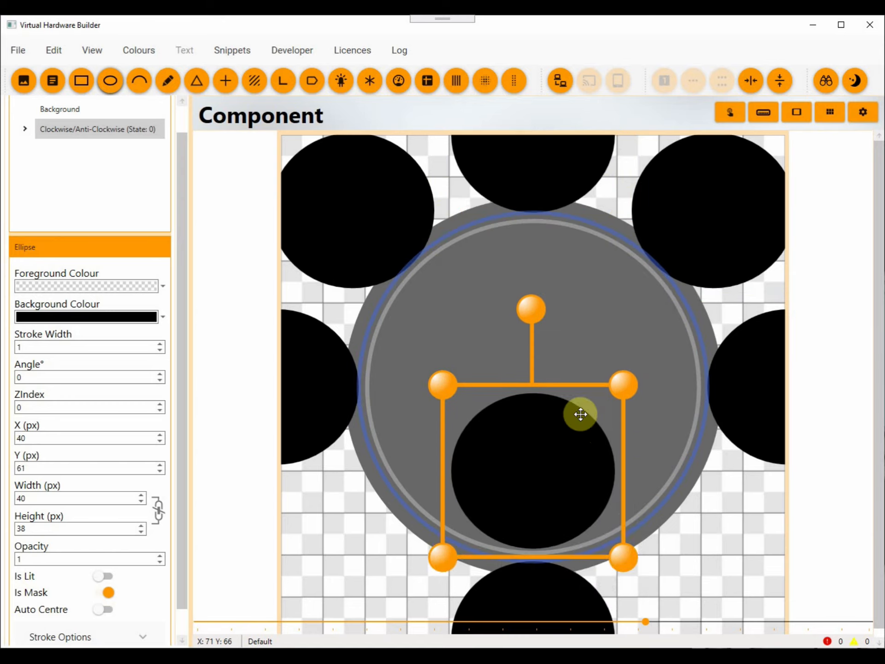
key(Left)
key(Left)
key(Left)
key(Left)
key(Left)
key(Left)
key(Left)
key(Left)
key(Left)
key(Left)
key(Left)
key(Left)
key(Left)
key(Left)
key(Left)
key(Left)
key(Left)
key(Left)
key(Left)
key(Left)
key(Left)
key(Down)
key(Down)
key(Down)
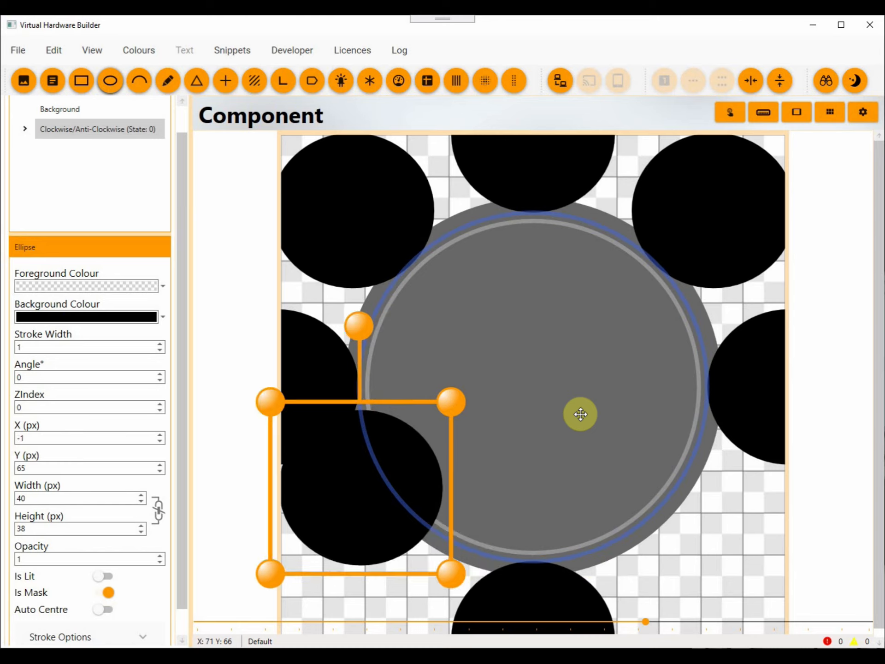
key(Down)
key(Down)
key(Down)
key(Down)
key(Down)
key(Down)
key(Down)
key(Down)
key(Down)
key(Down)
key(Down)
key(Down)
key(Down)
key(Down)
key(Down)
key(Left)
key(Left)
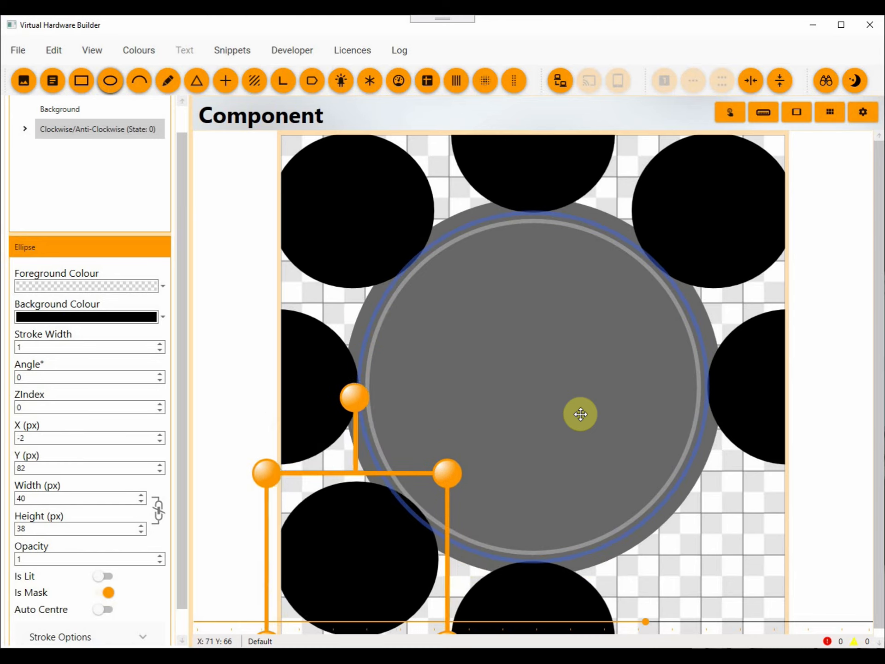
key(Left)
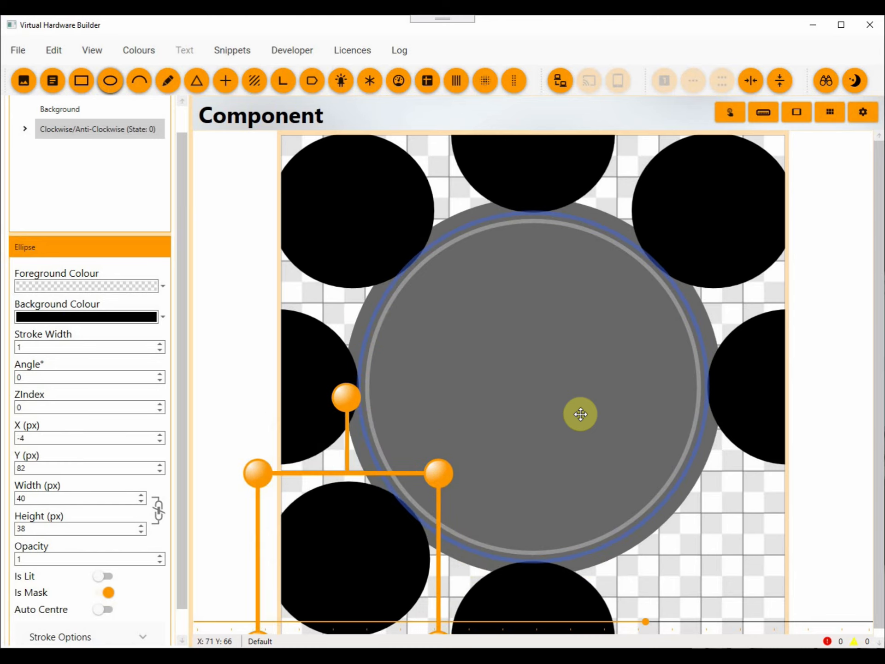
Paste the last mask ellipse and position it at X 85, Y 81 over the dial's lower-right rim.
right_click(551, 317)
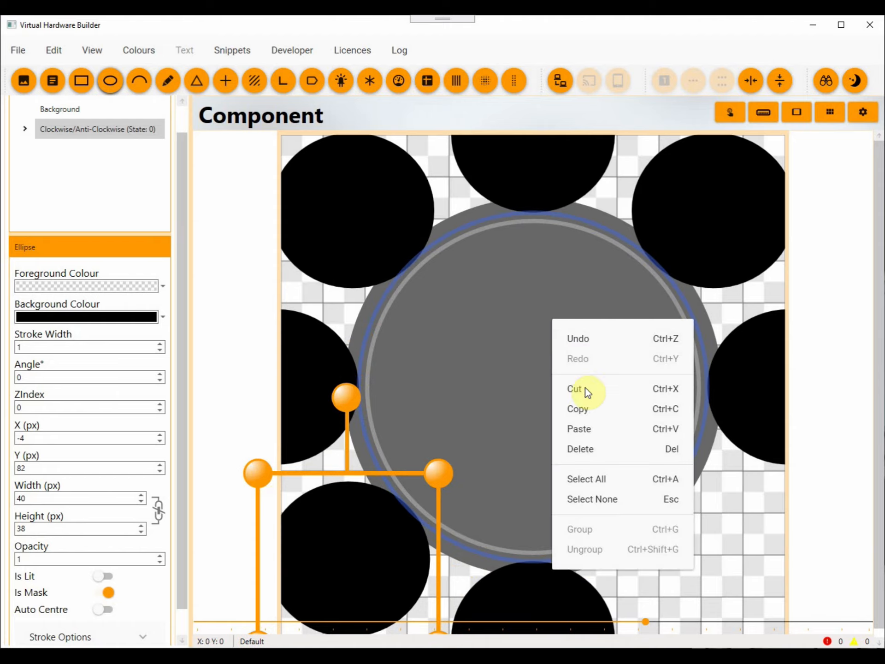
click(579, 428)
key(Down)
key(Down)
key(Down)
key(Down)
key(Down)
key(Down)
key(Down)
key(Down)
key(Down)
key(Down)
key(Down)
key(Down)
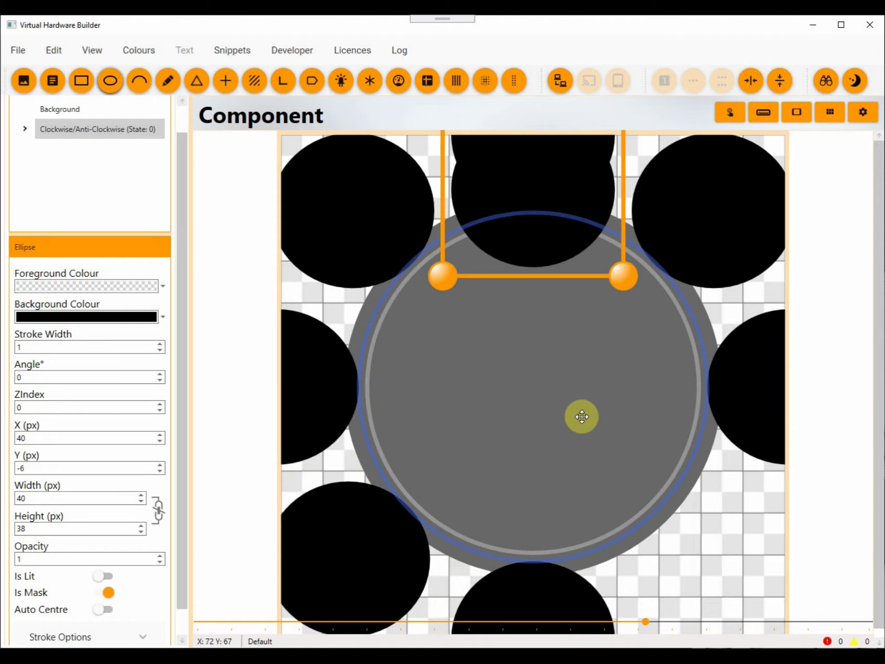
key(Down)
key(Down)
key(Down)
key(Down)
key(Down)
key(Down)
key(Down)
key(Down)
key(Down)
key(Down)
key(Down)
key(Down)
key(Down)
key(Down)
key(Down)
key(Down)
key(Down)
key(Down)
key(Down)
key(Down)
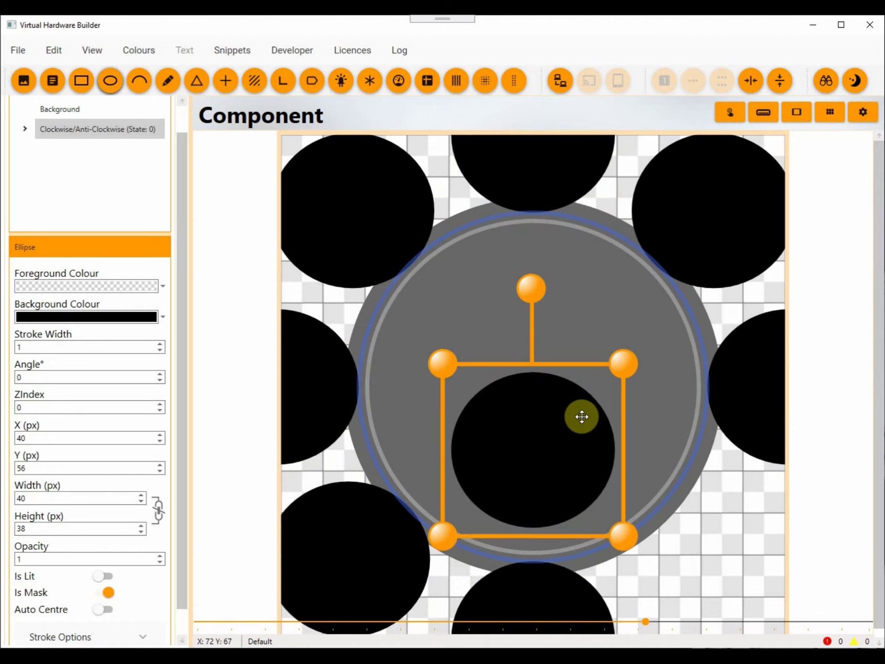
key(Down)
key(Down)
key(Down)
key(Down)
key(Down)
key(Down)
key(Right)
key(Right)
key(Right)
key(Right)
key(Right)
key(Right)
key(Right)
key(Right)
key(Right)
key(Right)
key(Right)
key(Right)
key(Right)
key(Right)
key(Right)
key(Right)
key(Right)
key(Right)
key(Right)
key(Right)
key(Down)
key(Down)
key(Down)
key(Down)
key(Down)
key(Down)
key(Down)
key(Down)
key(Down)
key(Down)
key(Down)
key(Down)
key(Down)
key(Down)
key(Down)
key(Down)
key(Down)
key(Right)
key(Right)
key(Right)
key(Right)
key(Right)
key(Right)
key(Right)
key(Right)
key(Right)
key(Right)
key(Right)
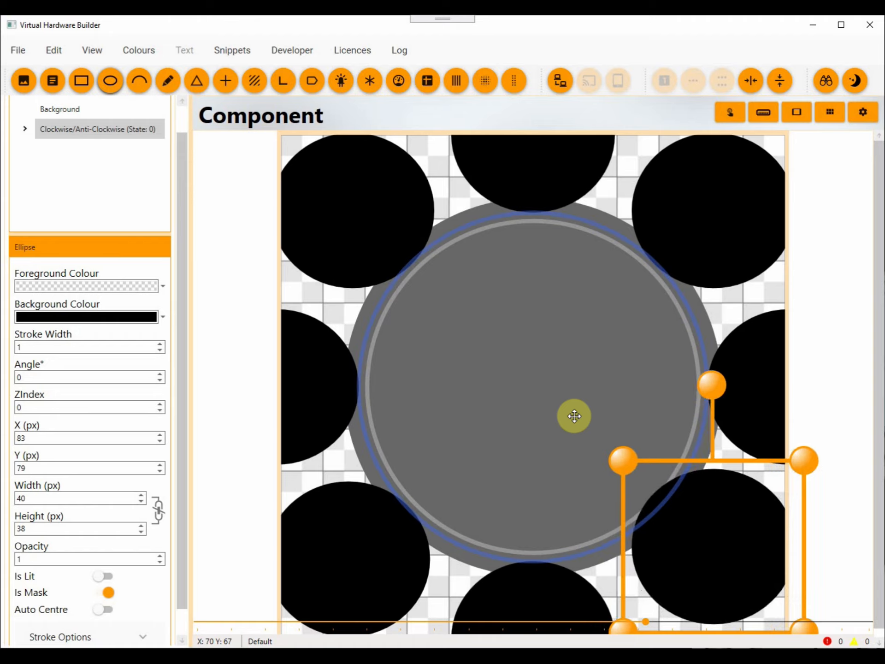
key(Right)
key(Right)
key(Right)
key(Down)
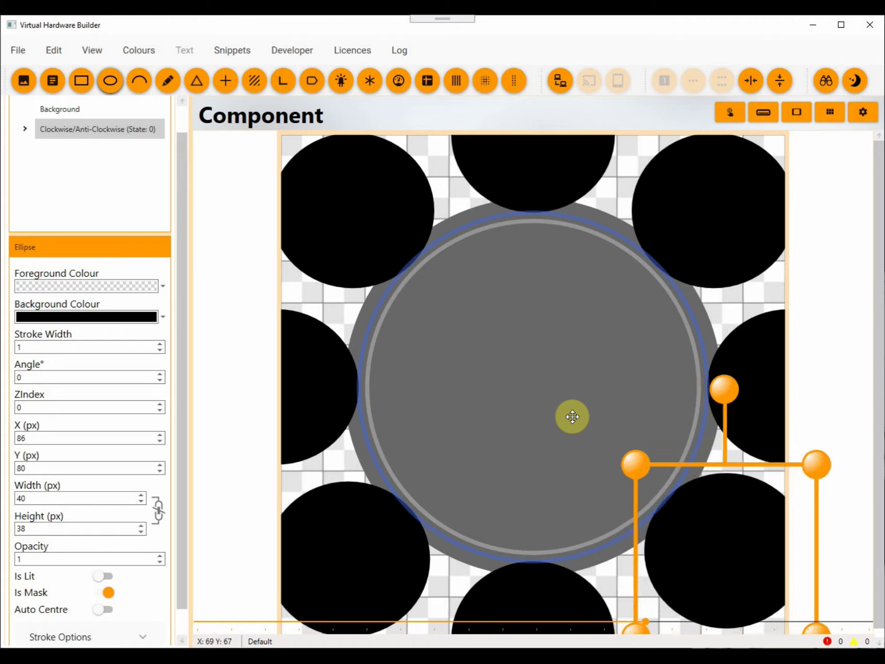
key(Left)
key(Down)
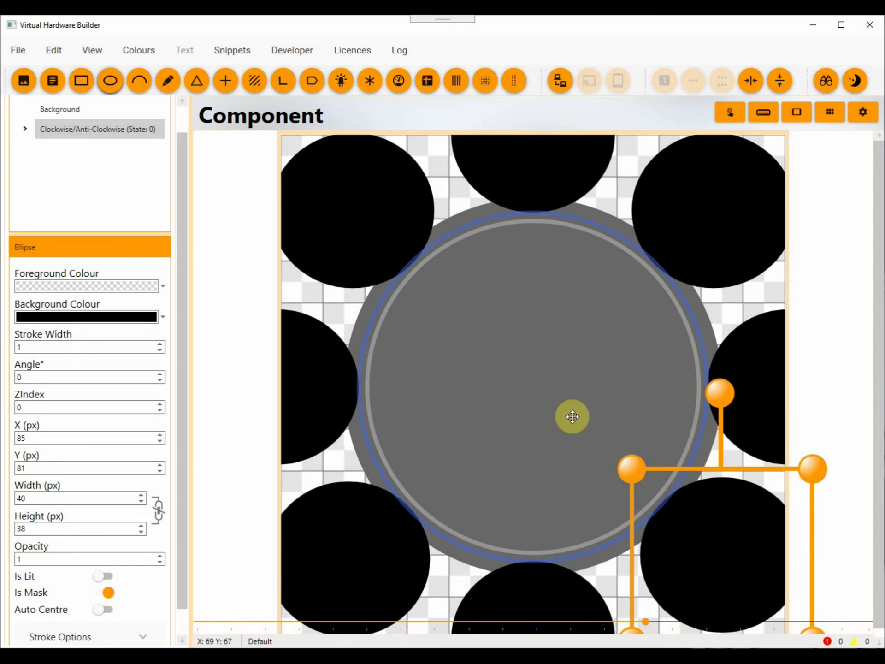
Check the alignment with all parts selected, and move the lower-right mask ellipse to X 84, Y 82.
scroll(472, 318, down, 5)
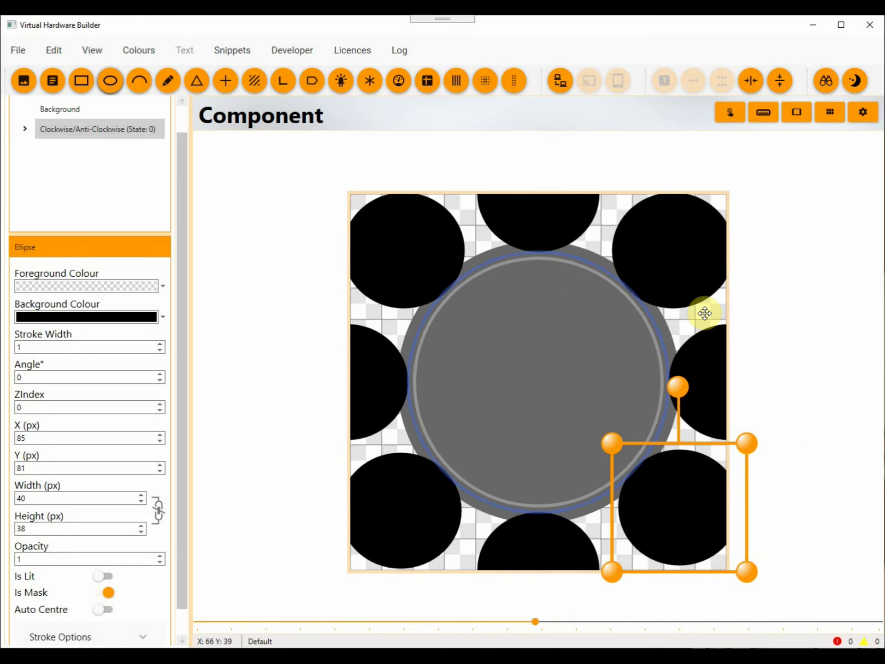
click(790, 320)
key(ctrl+a)
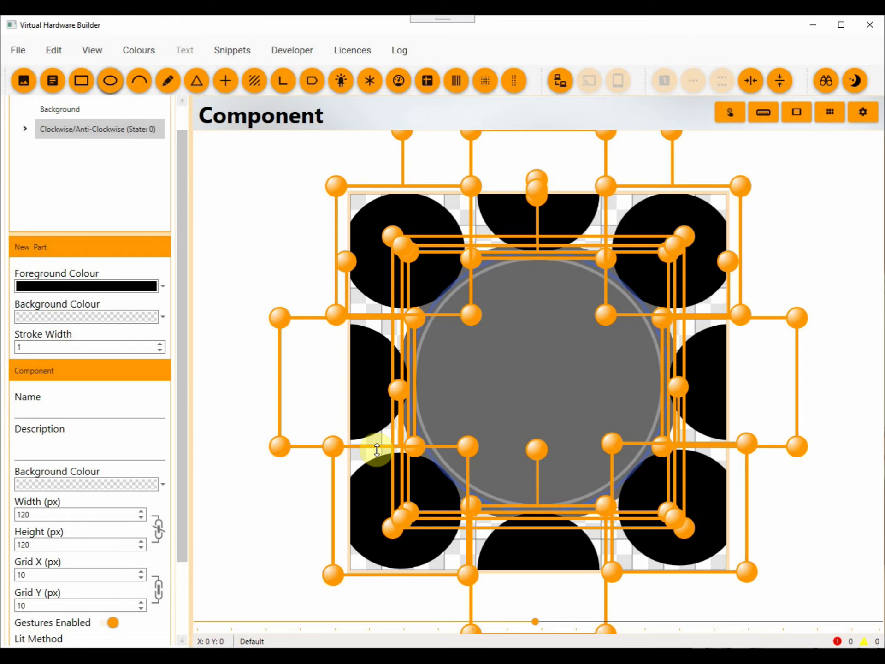
click(812, 506)
click(675, 492)
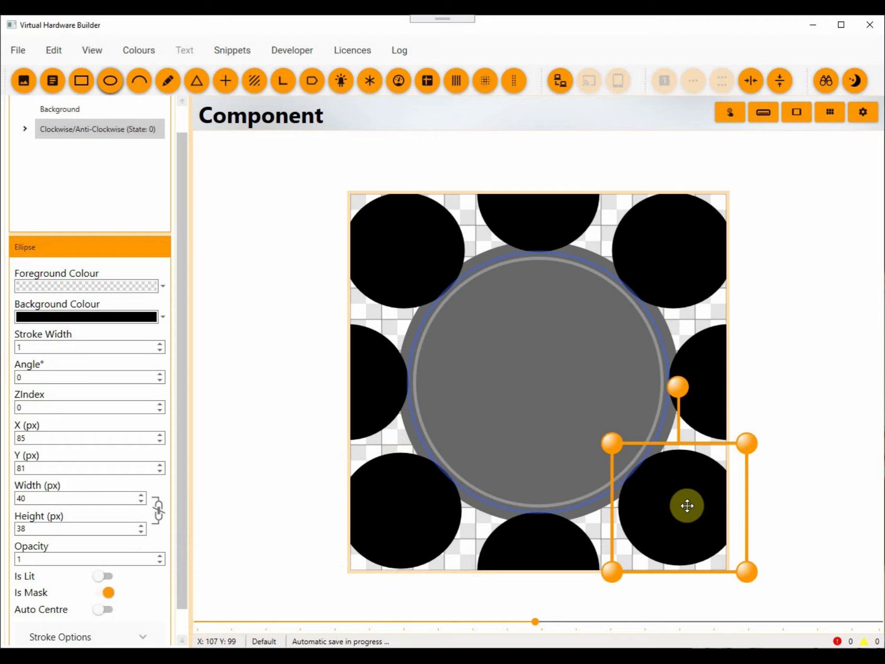
key(Down)
key(Left)
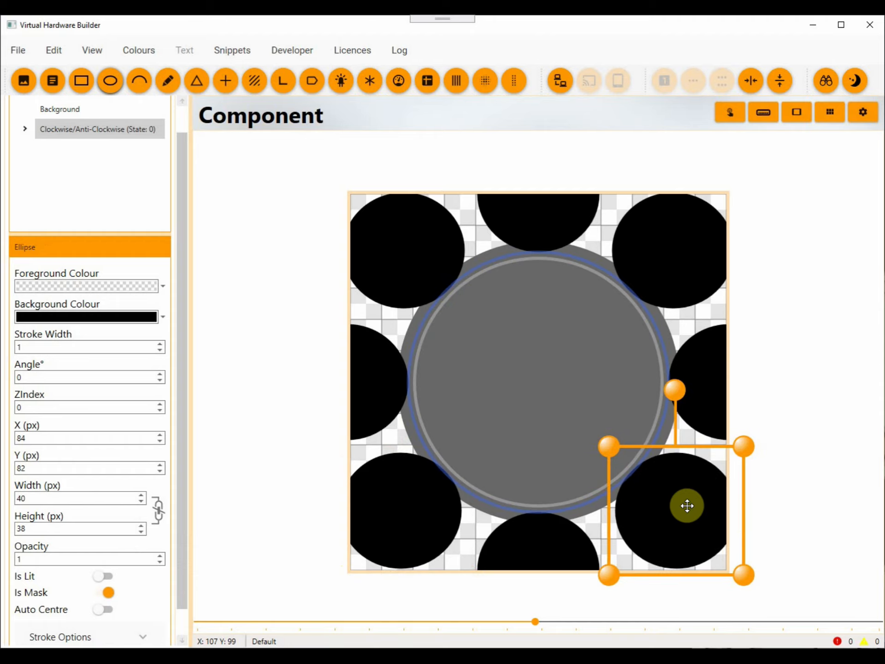
Align the upper-left mask ellipse with the lower-left one and move the upper-right one to X 84, Y 0, comparing with all parts selected.
click(790, 503)
key(ctrl+a)
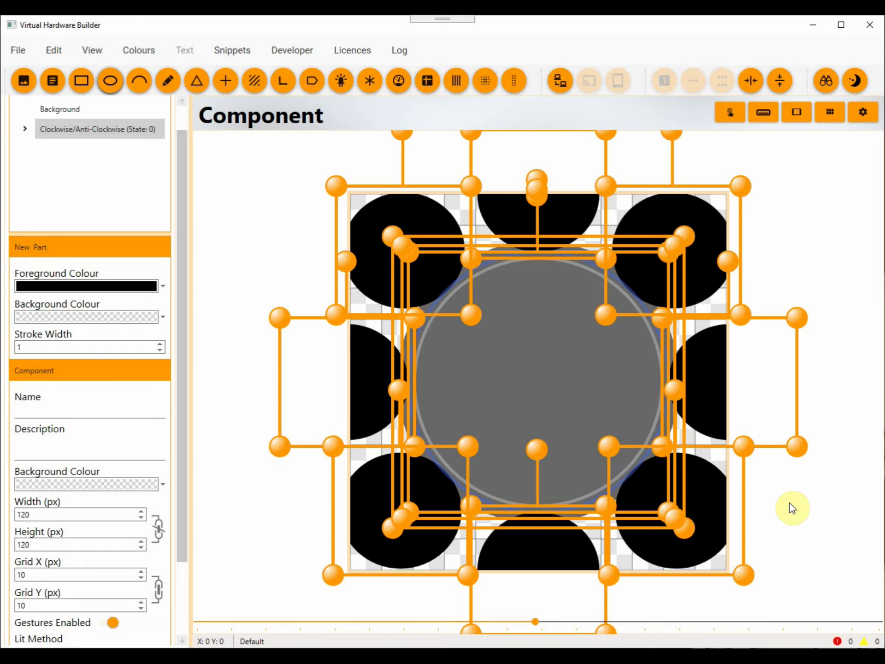
click(790, 502)
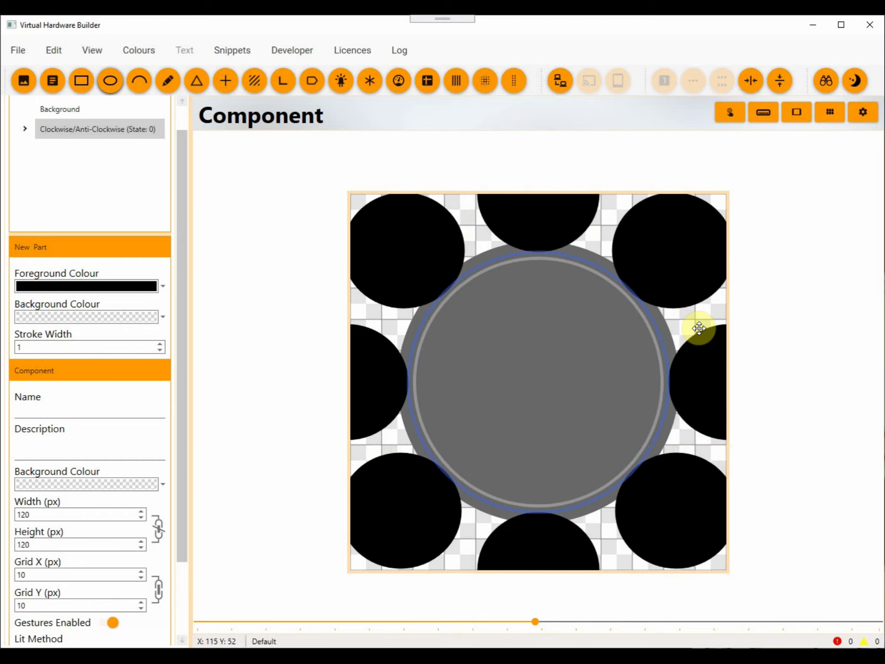
key(ctrl+a)
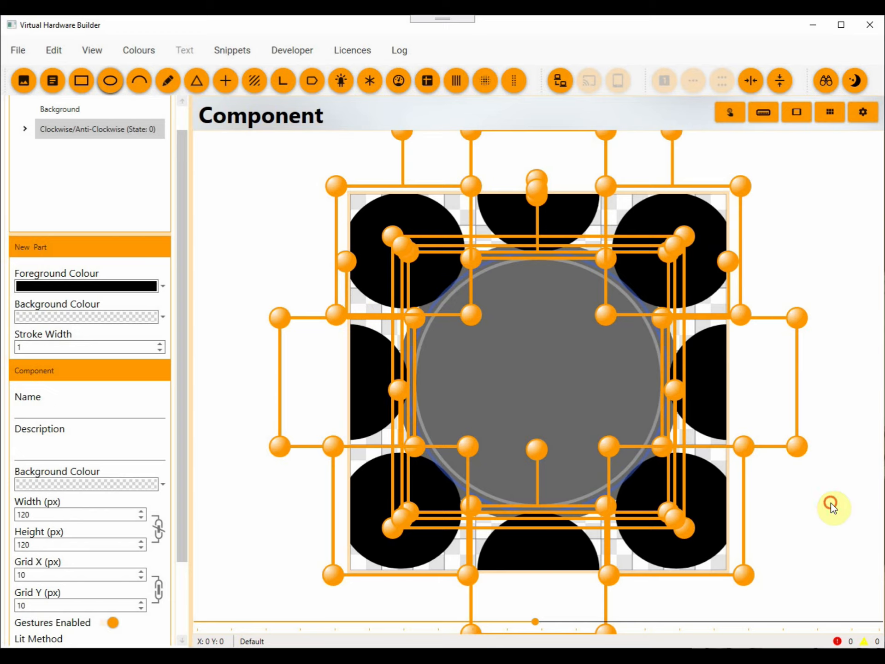
click(793, 493)
click(417, 261)
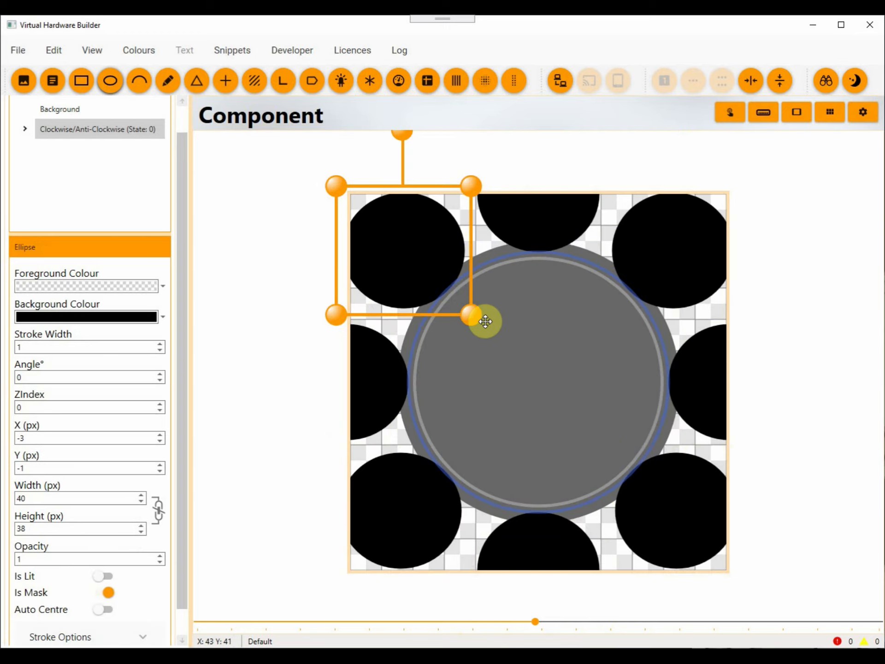
drag(485, 321, 671, 279)
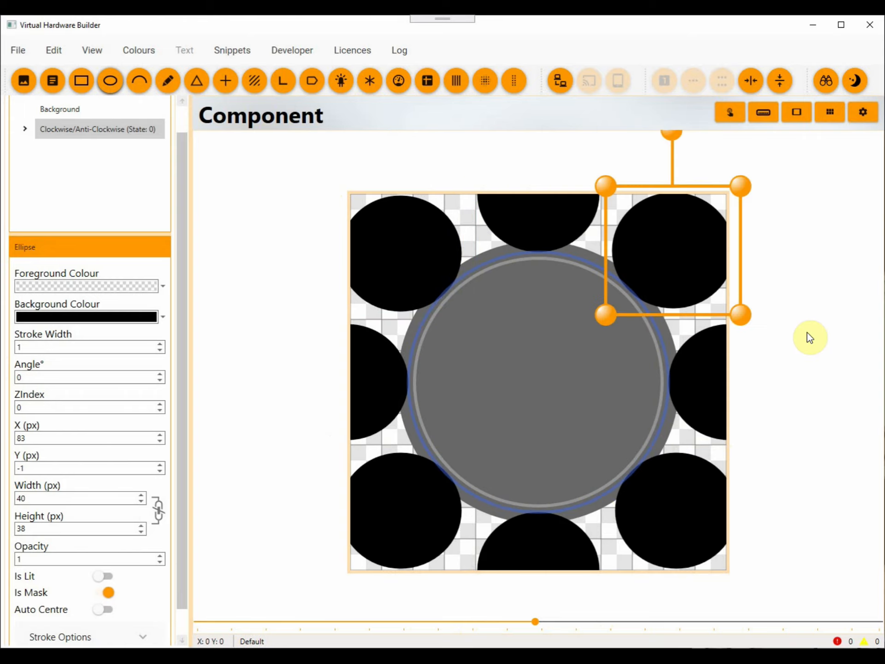
click(836, 355)
key(ctrl+a)
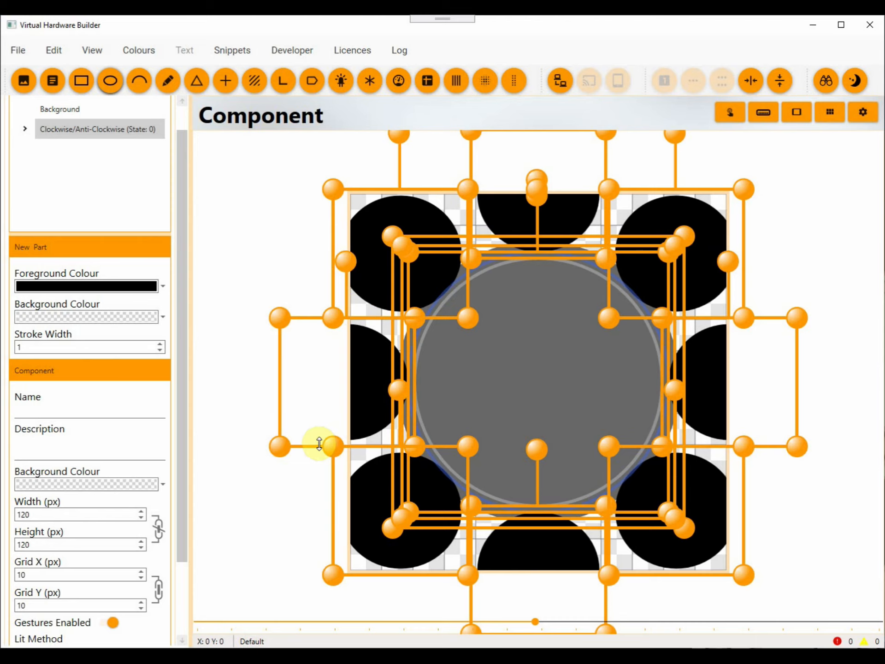
click(789, 504)
Set the Y position of the mask ellipse above the dial to -18.7 px.
scroll(522, 365, up, 5)
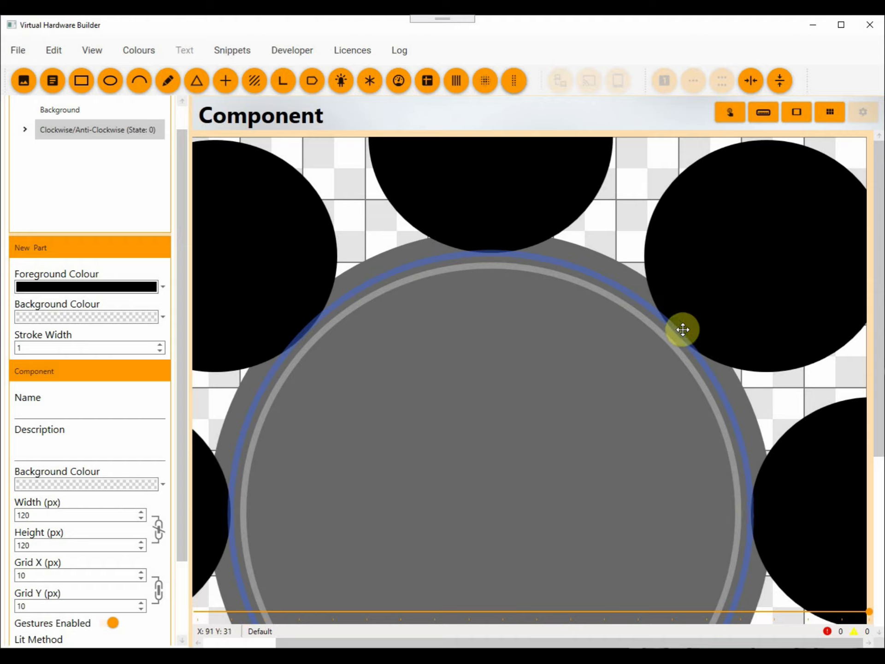
click(478, 189)
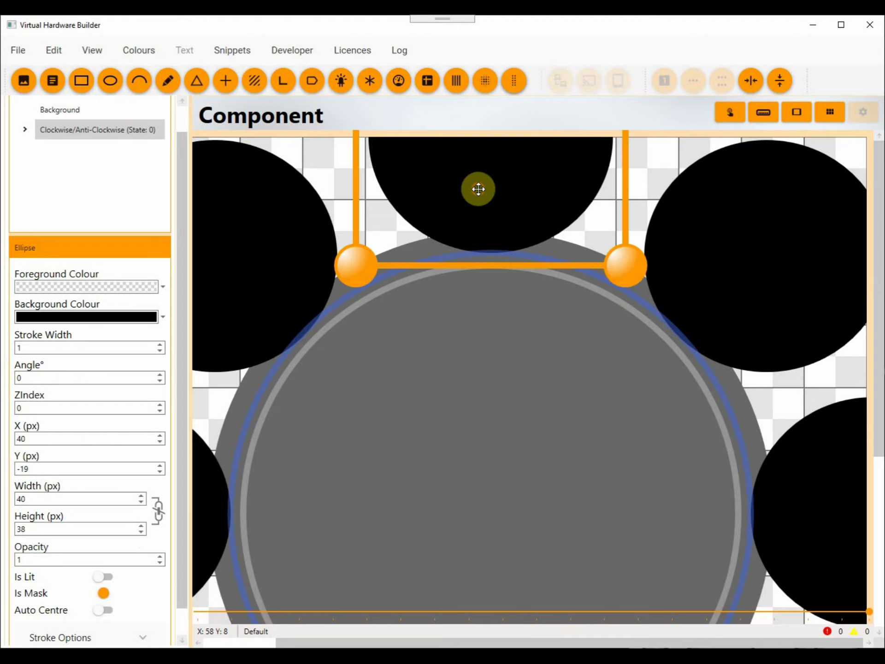
click(41, 468)
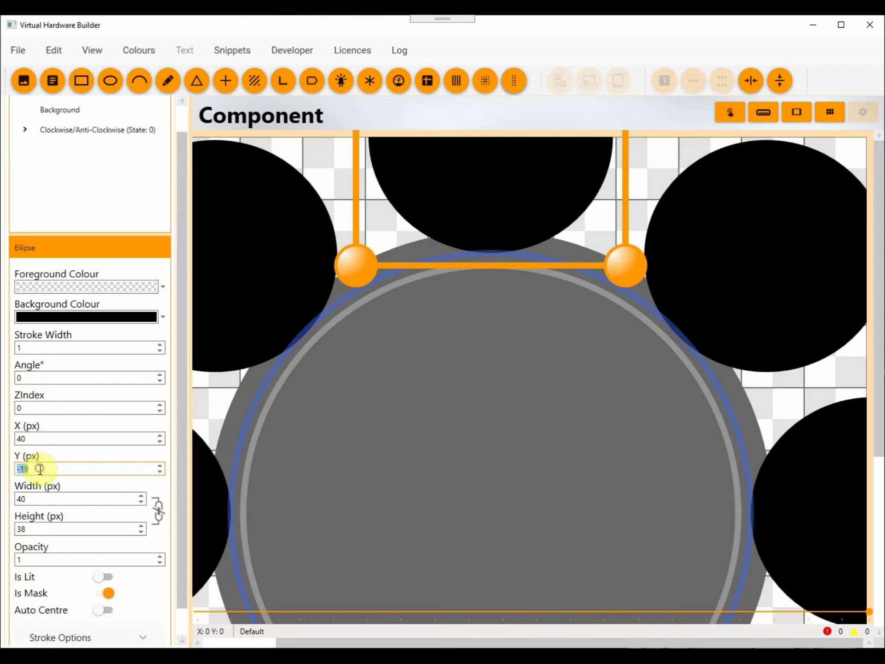
text(-18)
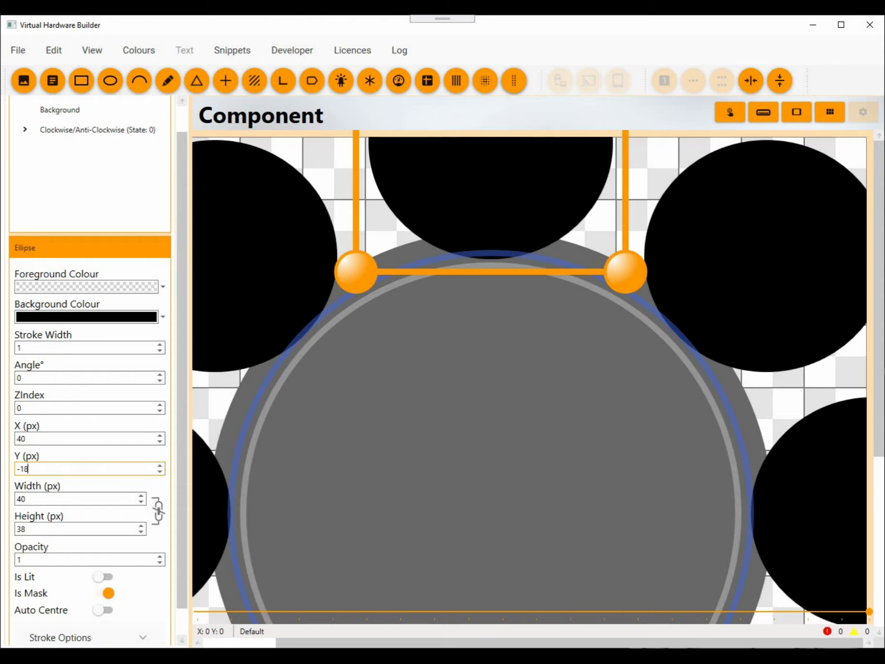
text(.7)
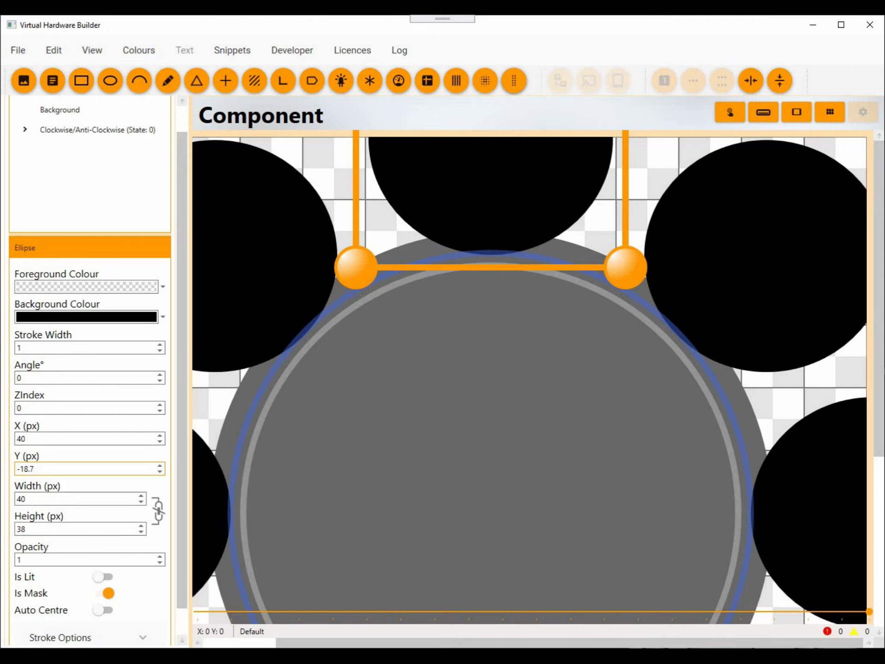
Set the X position of the mask ellipse at the dial's right rim to 100.7 px.
click(845, 371)
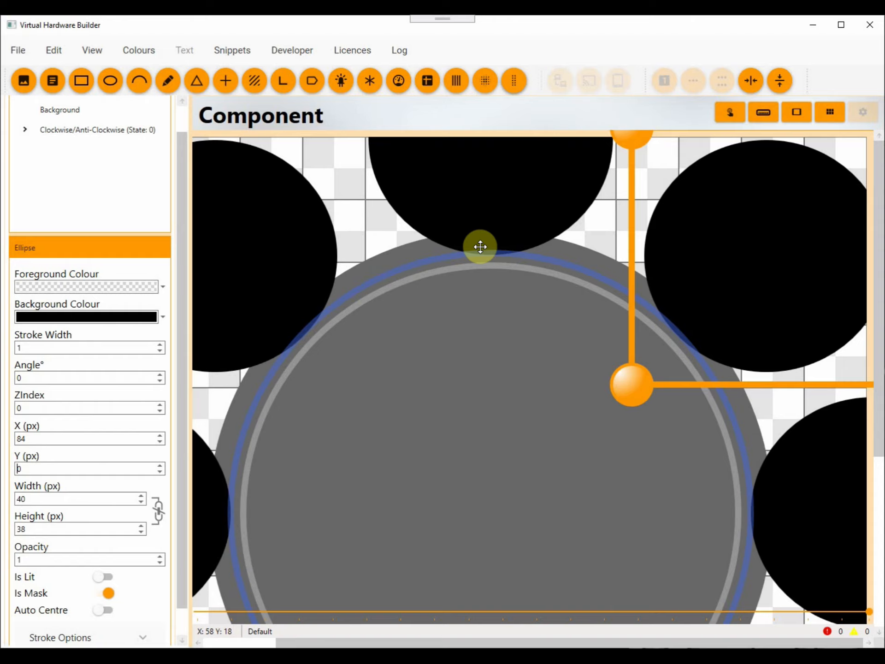
click(816, 495)
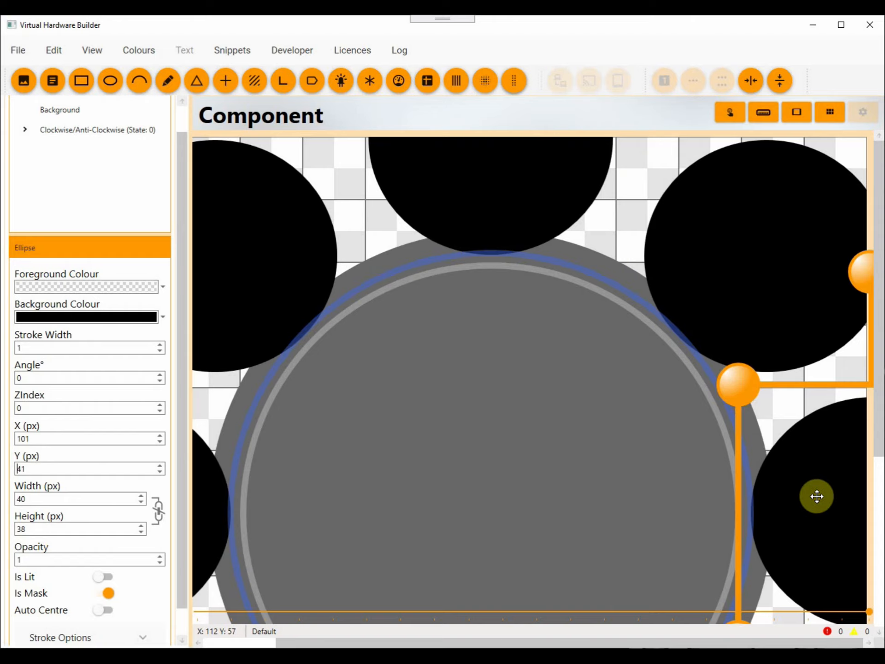
click(43, 438)
key(BackSpace)
text(0.7)
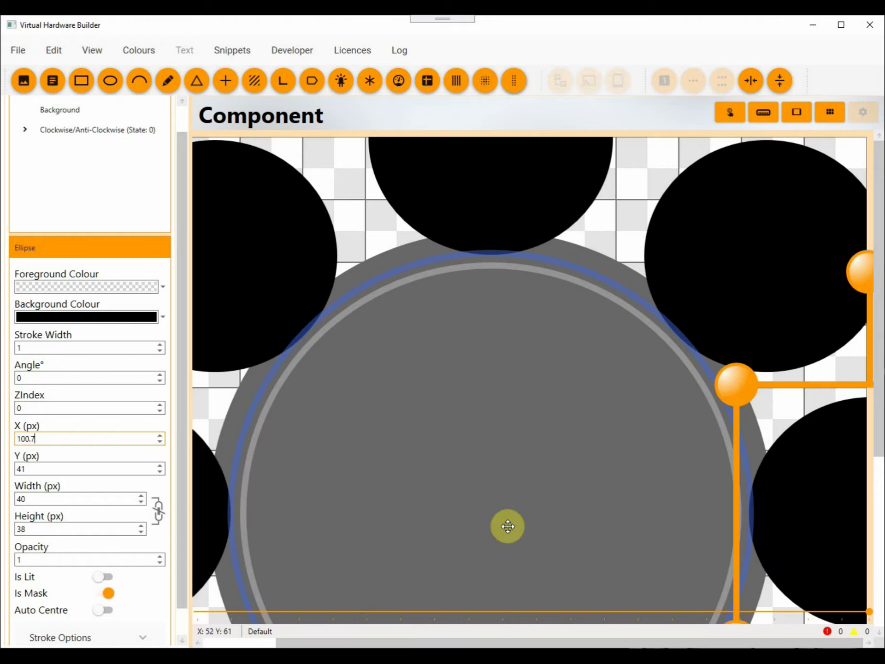
Set the Y position of the mask ellipse below the dial to 100.7 px.
drag(879, 379, 882, 562)
click(485, 560)
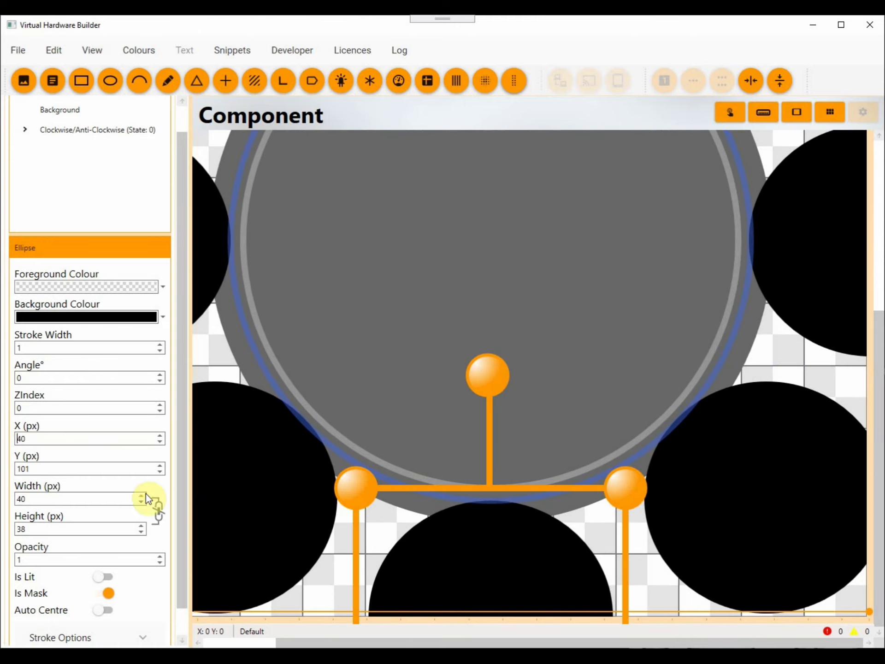
double_click(42, 468)
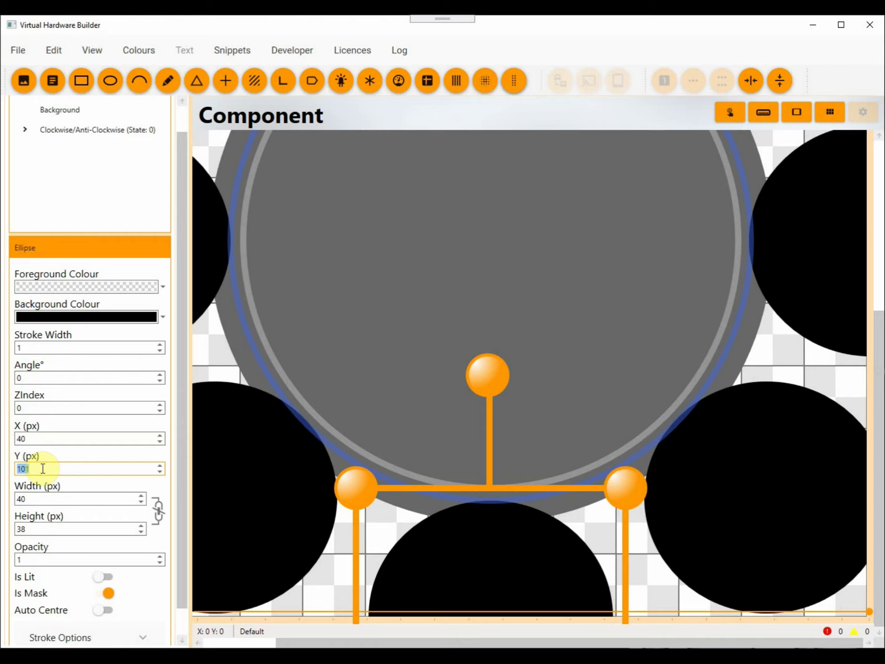
text(100.7)
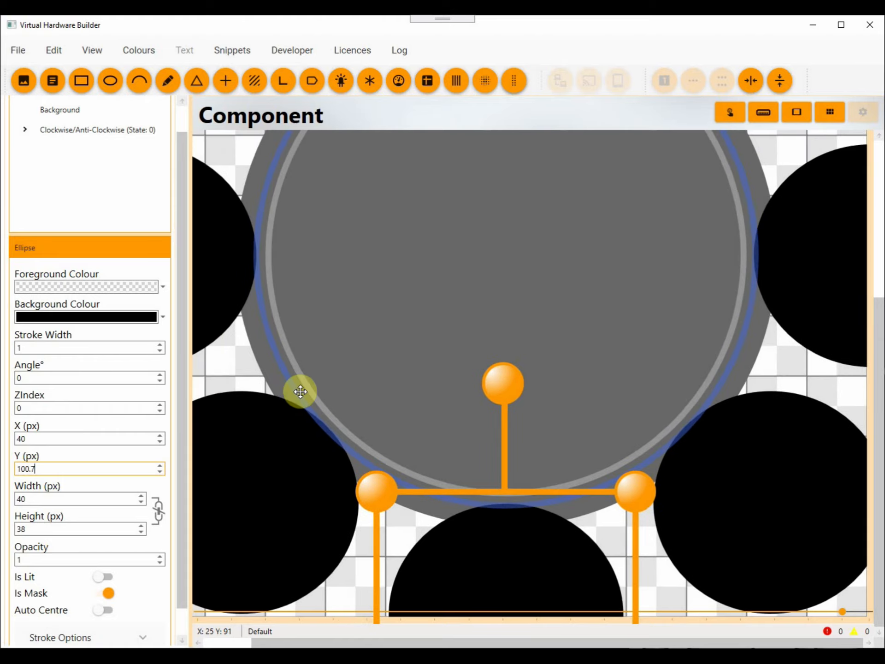
Set the X position of the mask ellipse at the dial's left rim to -20.7 px.
click(205, 271)
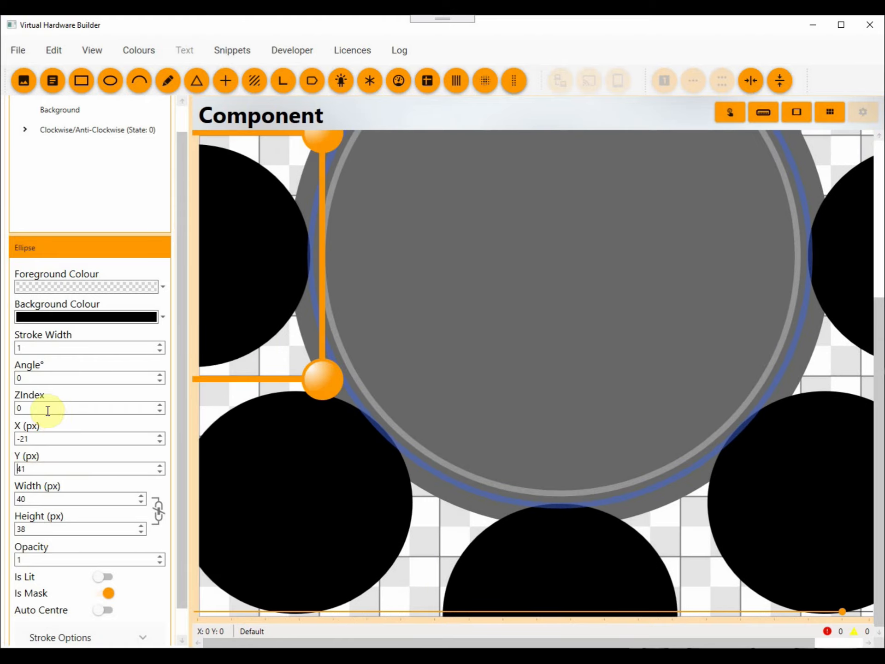
click(54, 439)
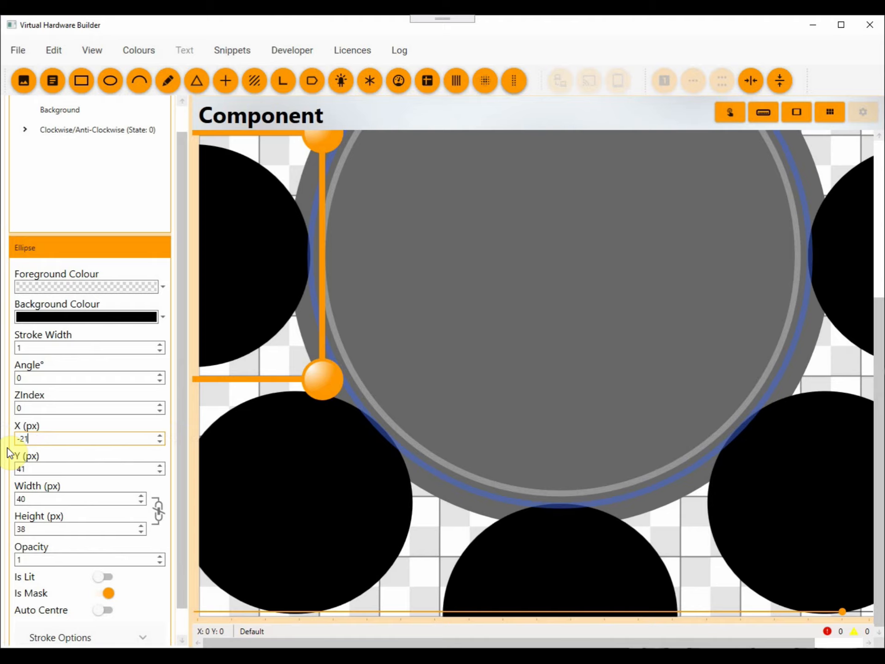
key(BackSpace)
text(0.7)
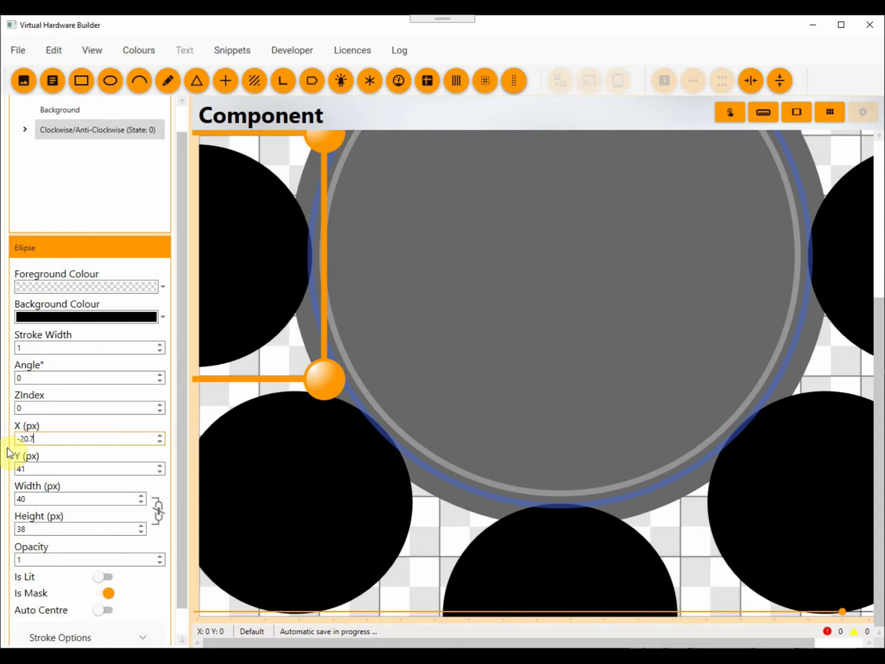
scroll(505, 366, down, 5)
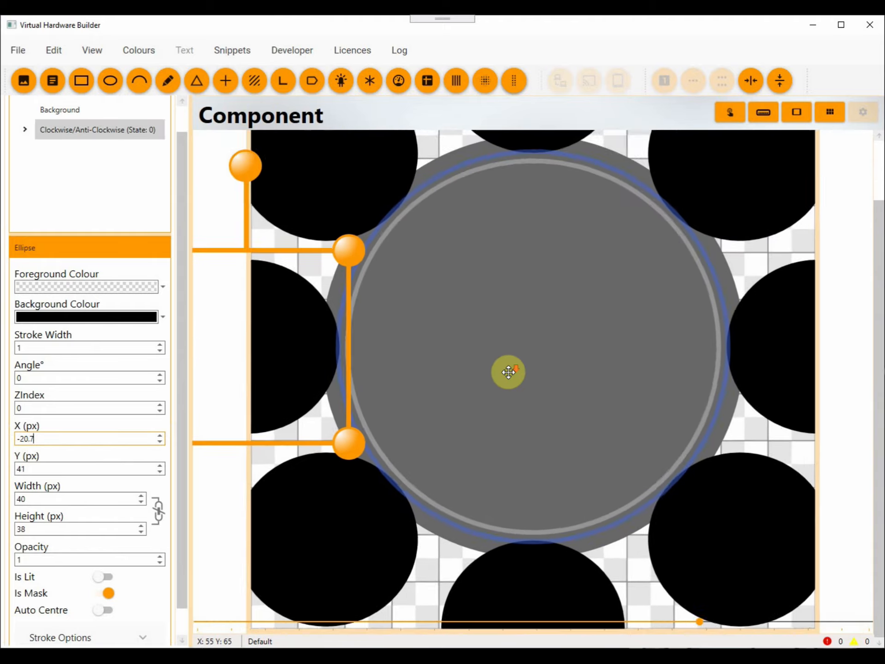
click(746, 522)
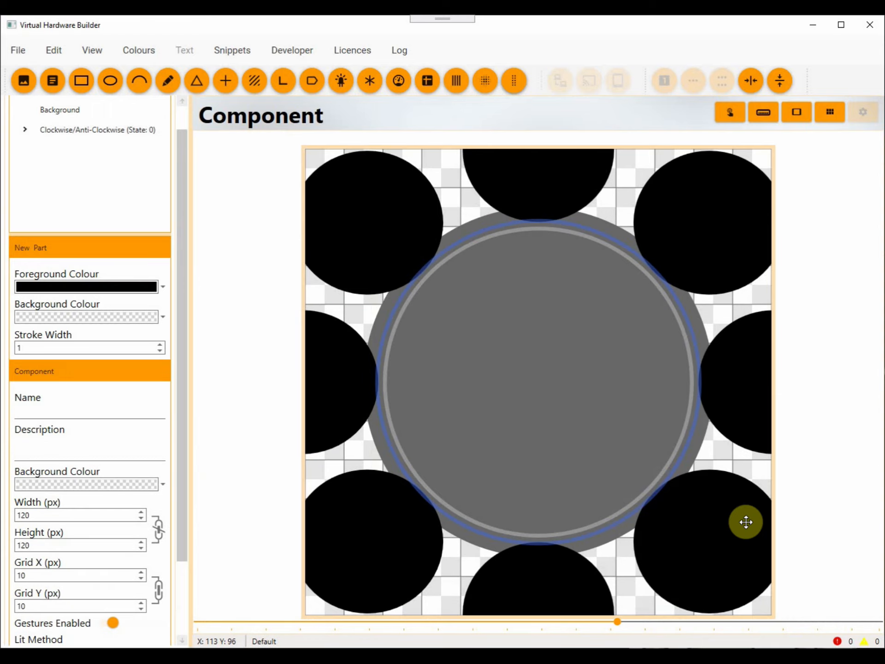
Delete the blue guide ellipse from the Clockwise/Anti-Clockwise state's parts.
drag(184, 326, 142, 262)
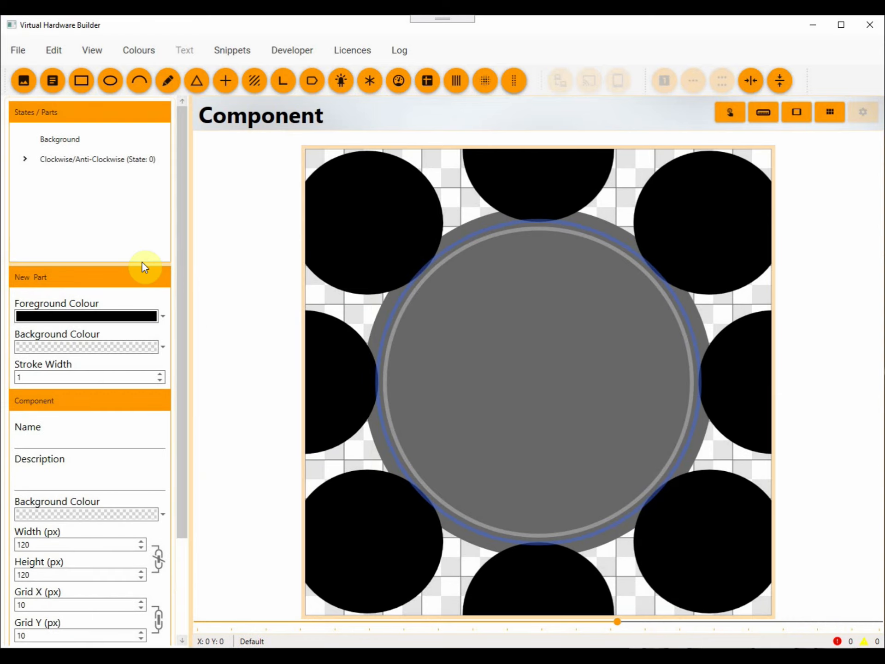
click(25, 160)
scroll(71, 198, down, 5)
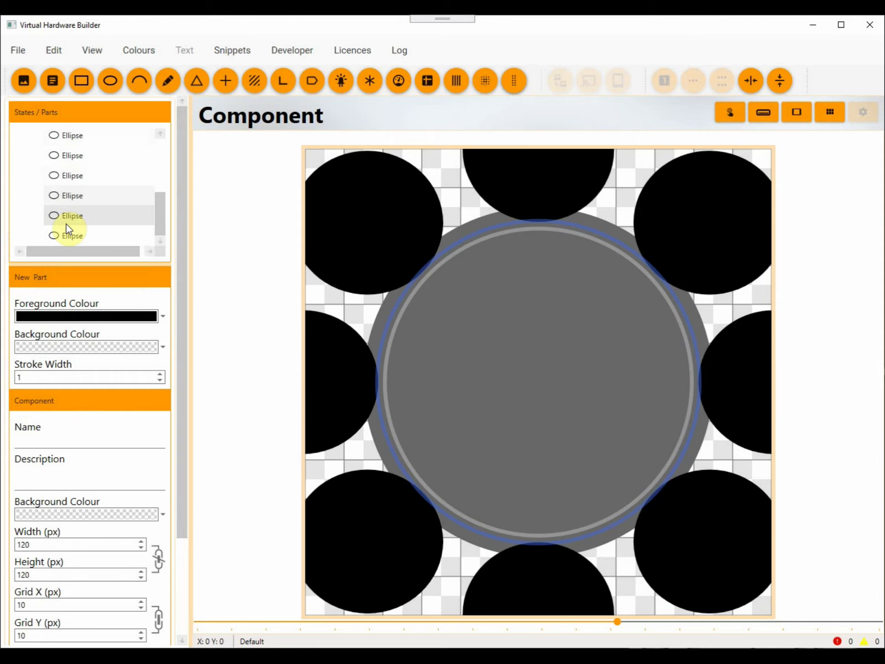
click(65, 235)
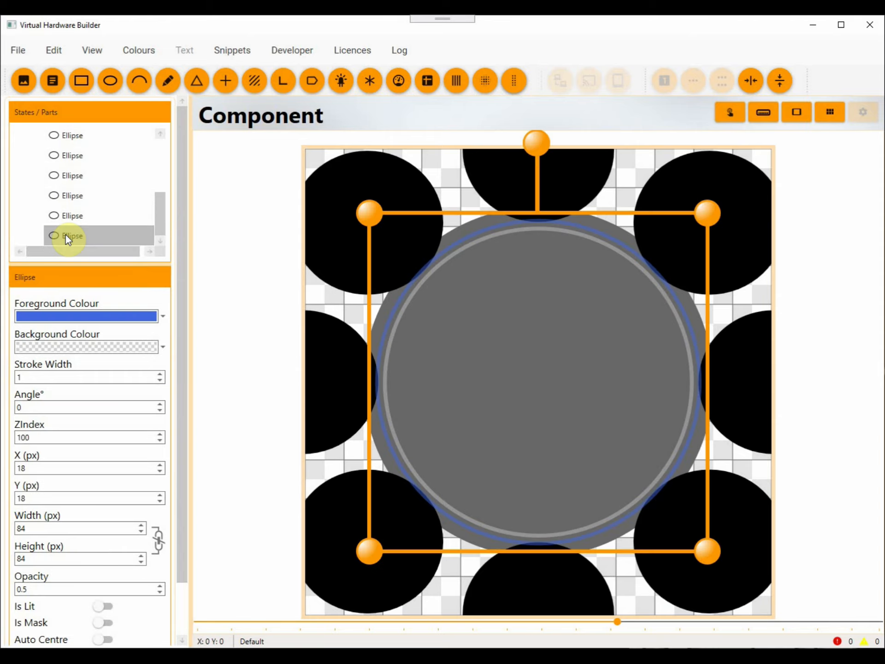
key(Delete)
Group all the dial and mask ellipses so the masks cut the scalloped rim.
click(60, 54)
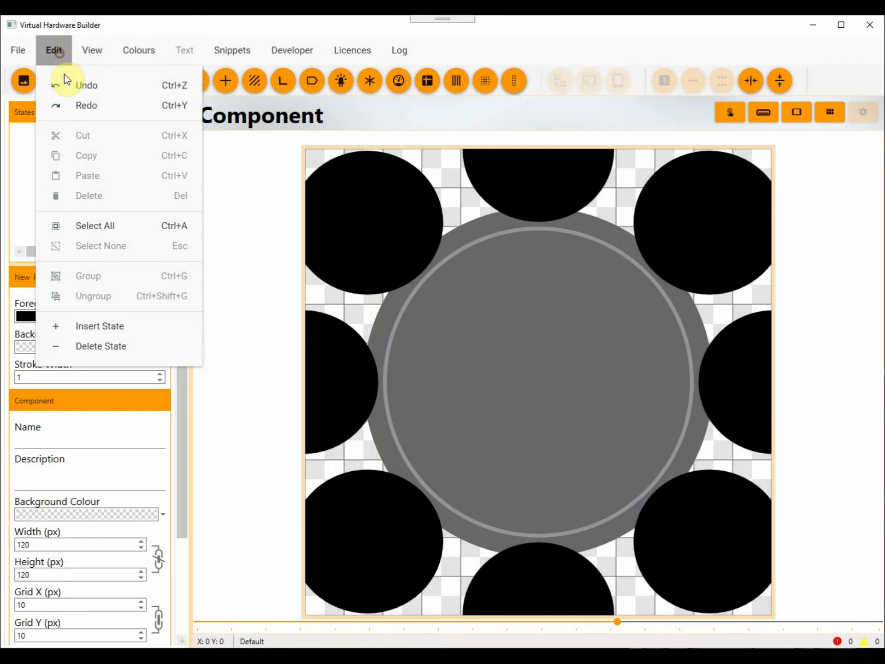
click(102, 228)
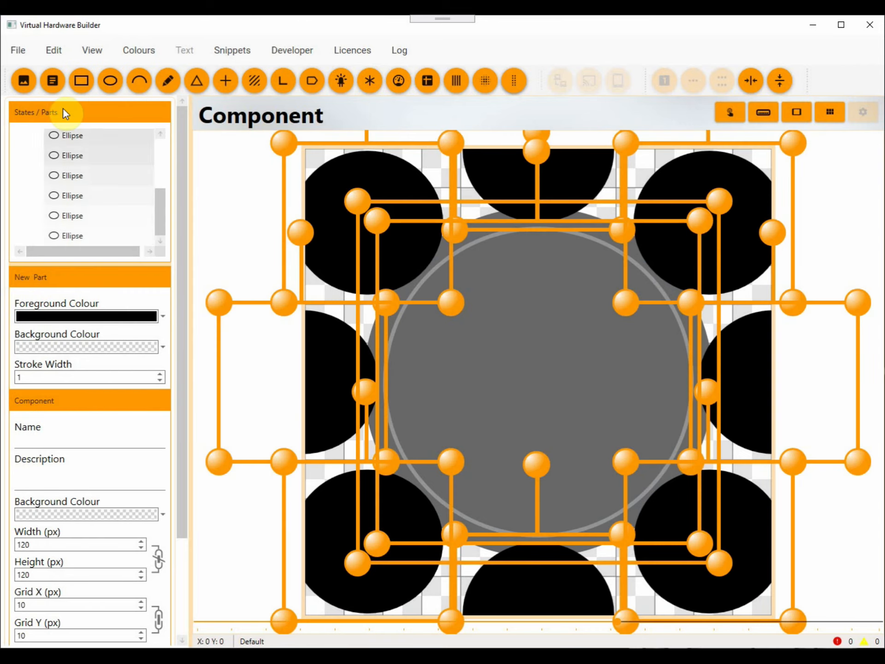
click(54, 56)
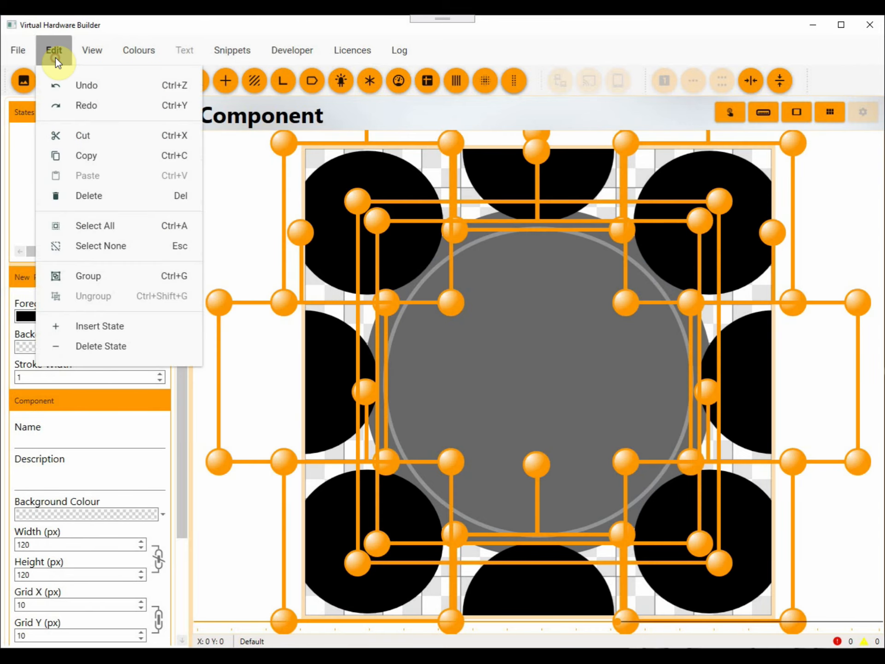
click(103, 274)
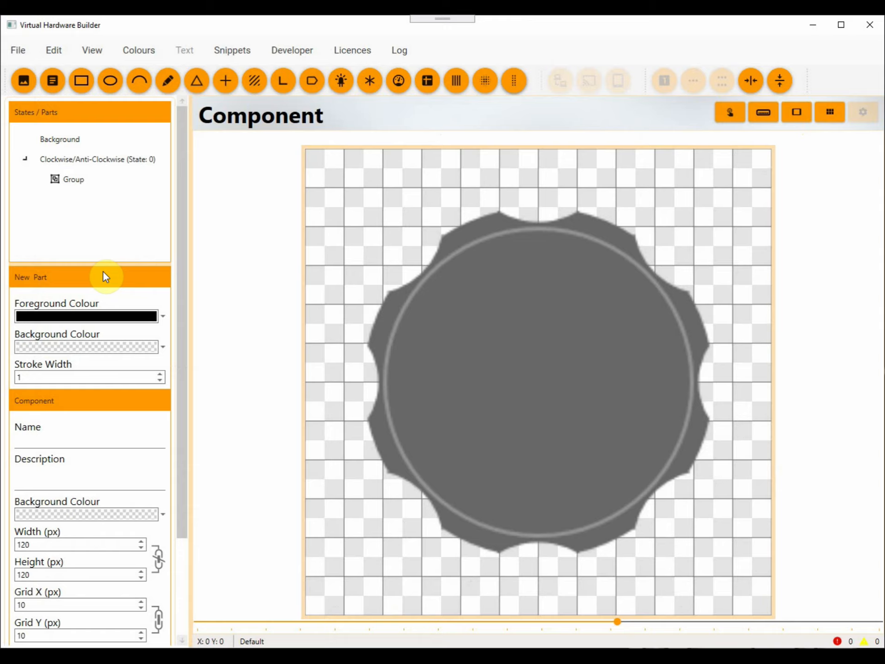
scroll(247, 359, down, 5)
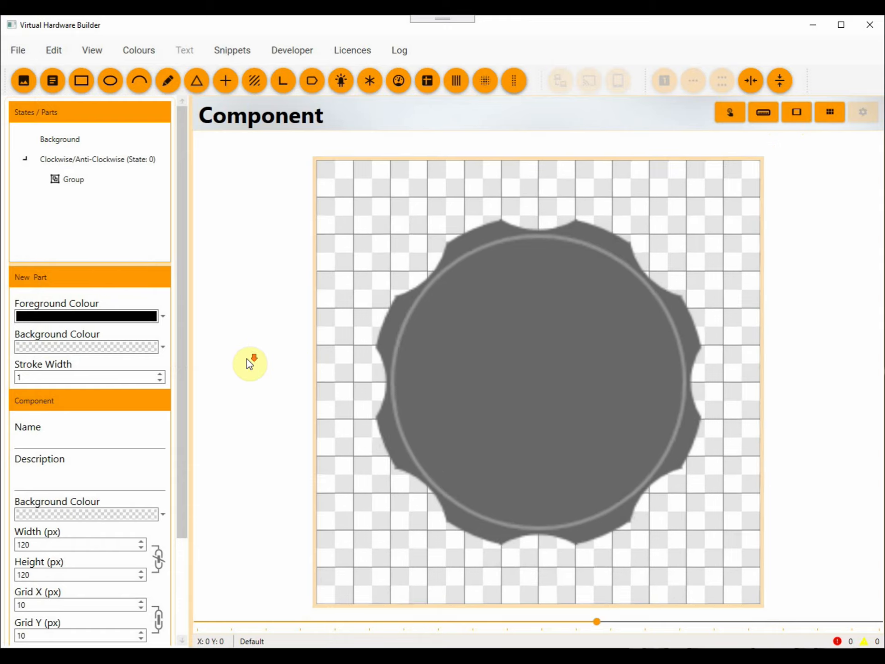
scroll(247, 358, down, 1)
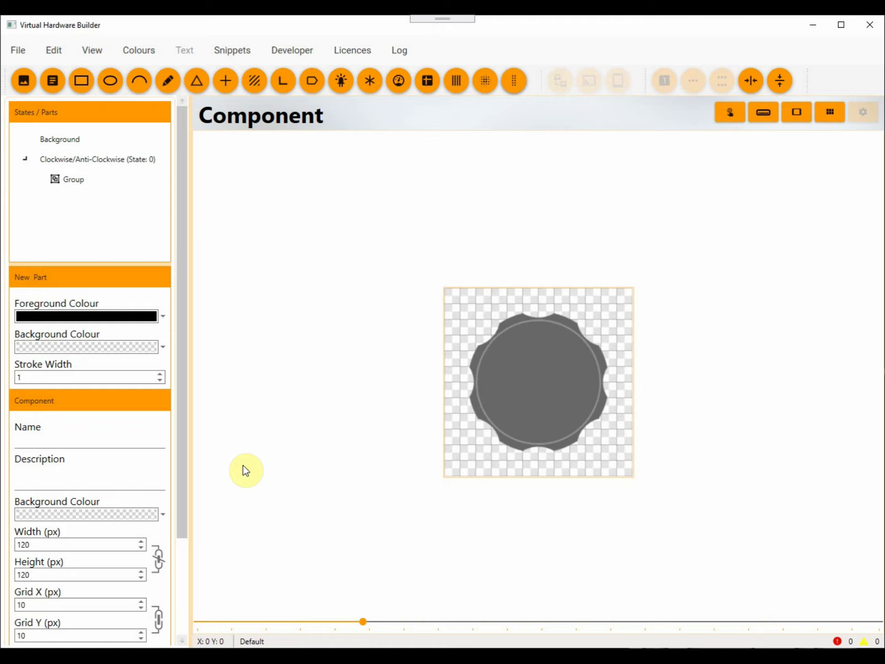
scroll(677, 364, up, 4)
scroll(676, 362, up, 3)
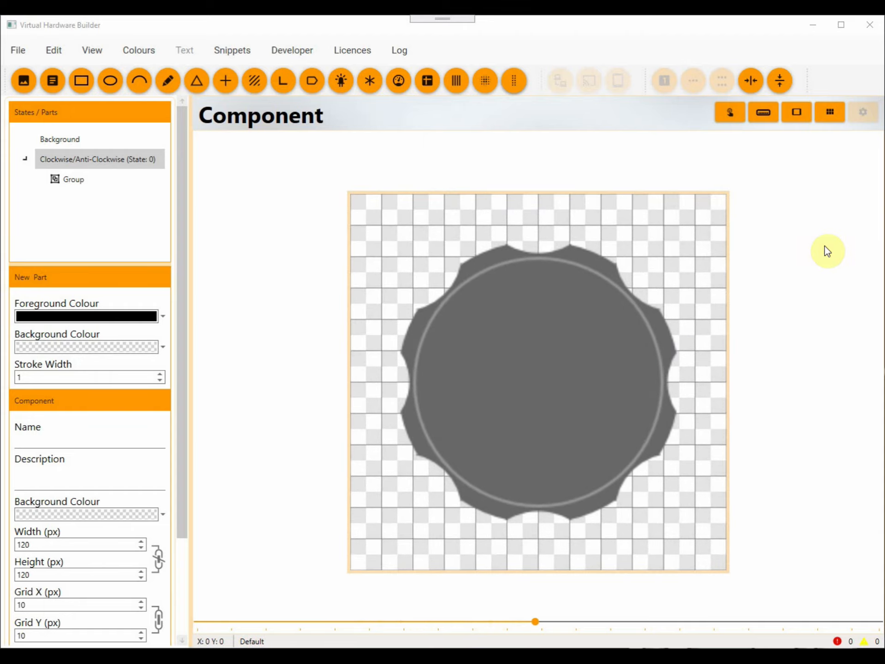
Add an ellipse to the Background state and size it to 100 by 100 px.
click(53, 137)
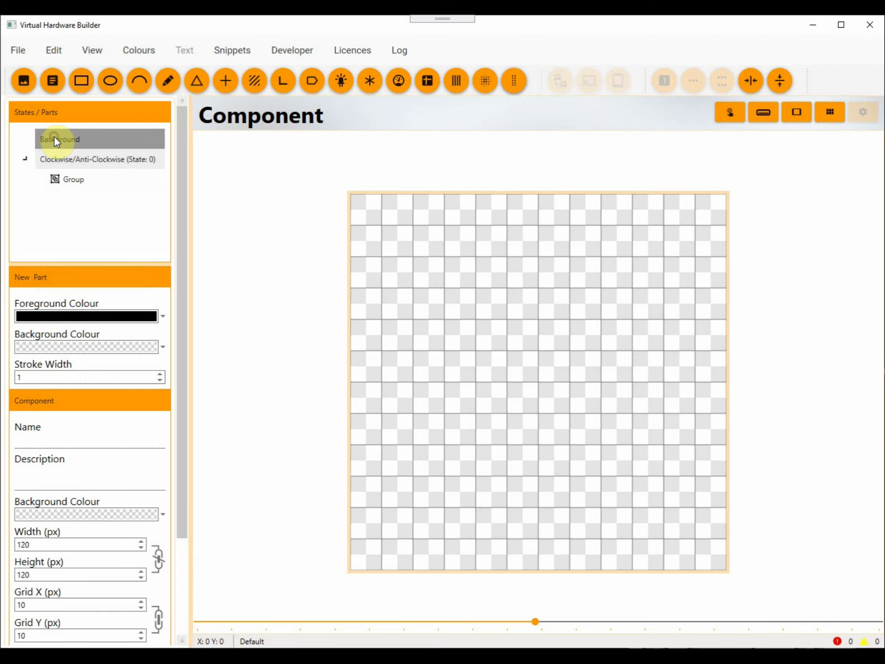
click(109, 82)
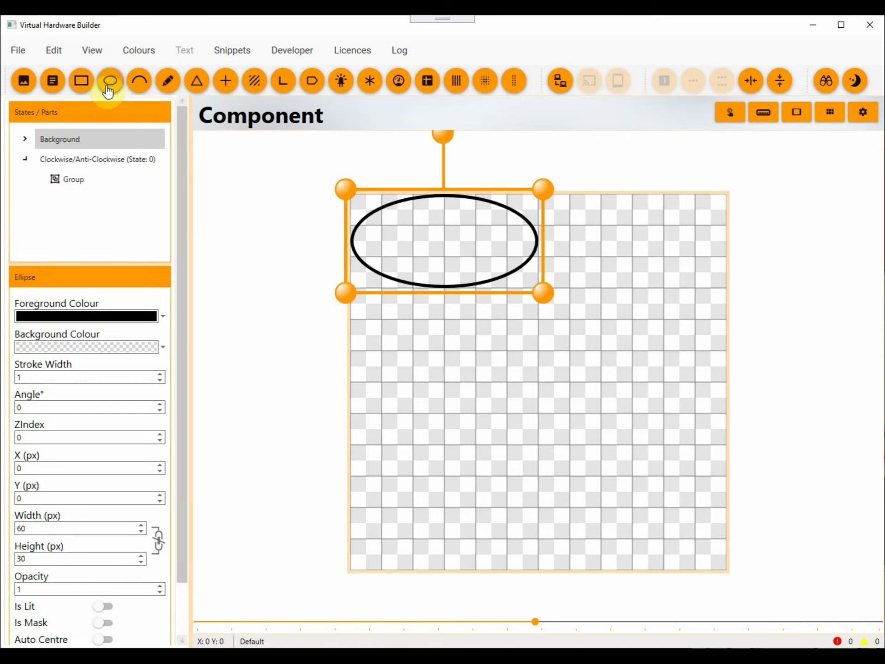
click(39, 526)
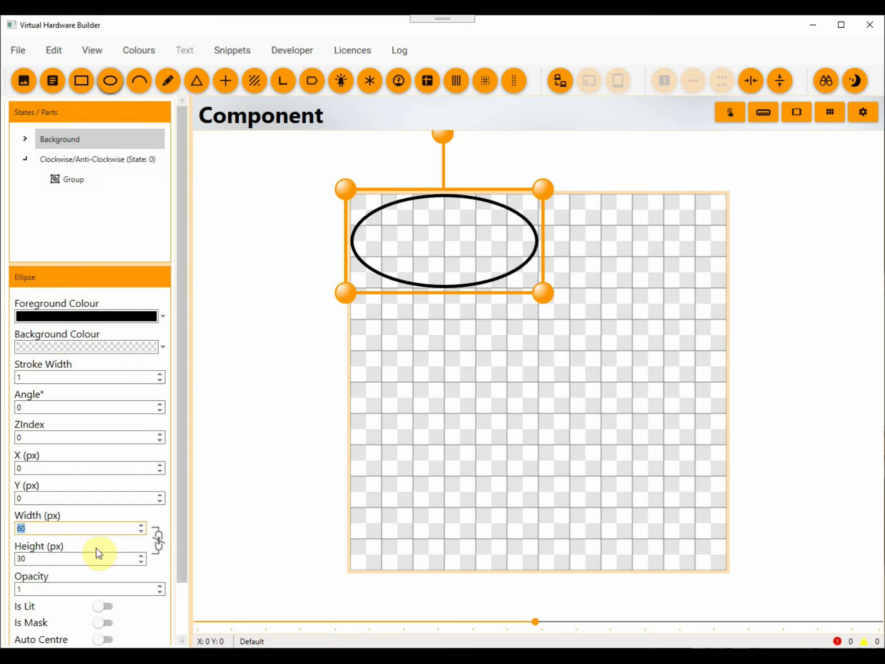
text(100)
key(Tab)
text(100)
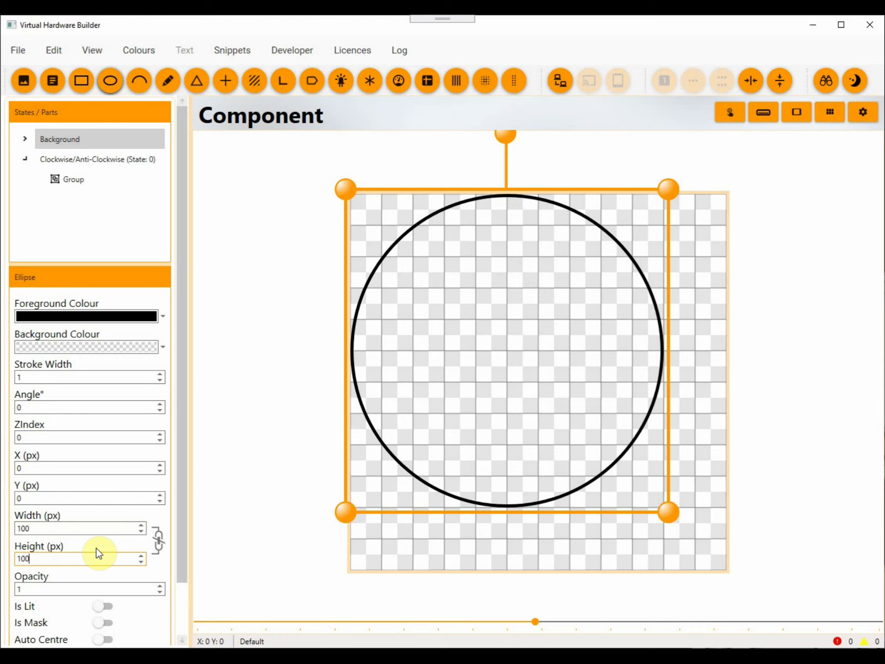
Fill the background ellipse with standard grey and centre it horizontally and vertically on the component.
click(164, 346)
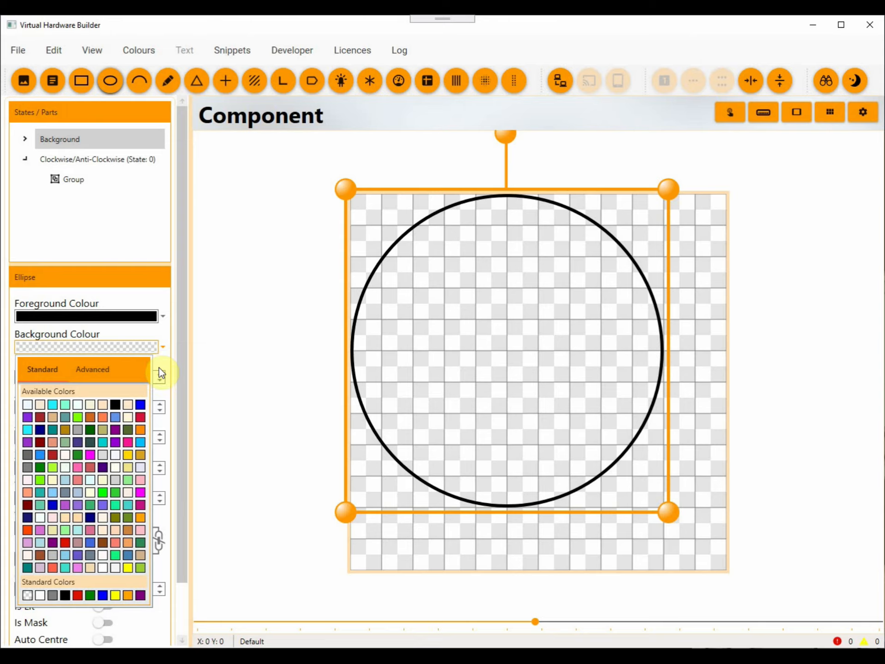
click(51, 595)
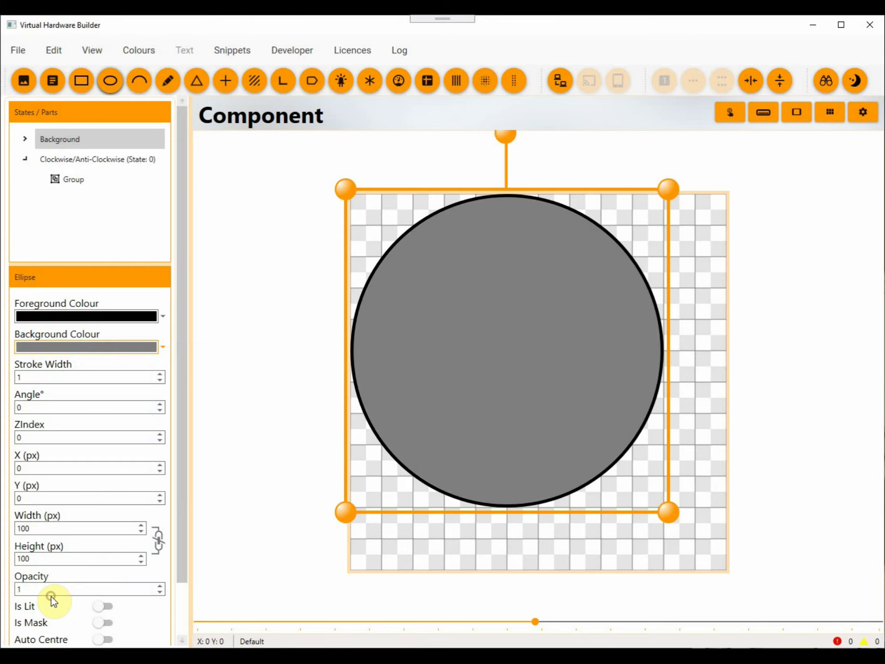
click(750, 82)
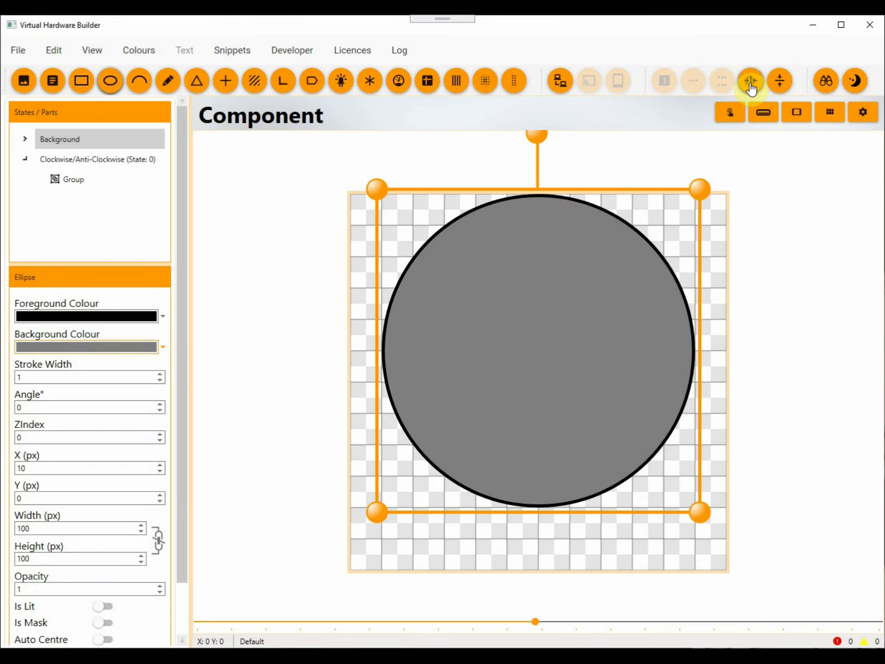
click(779, 82)
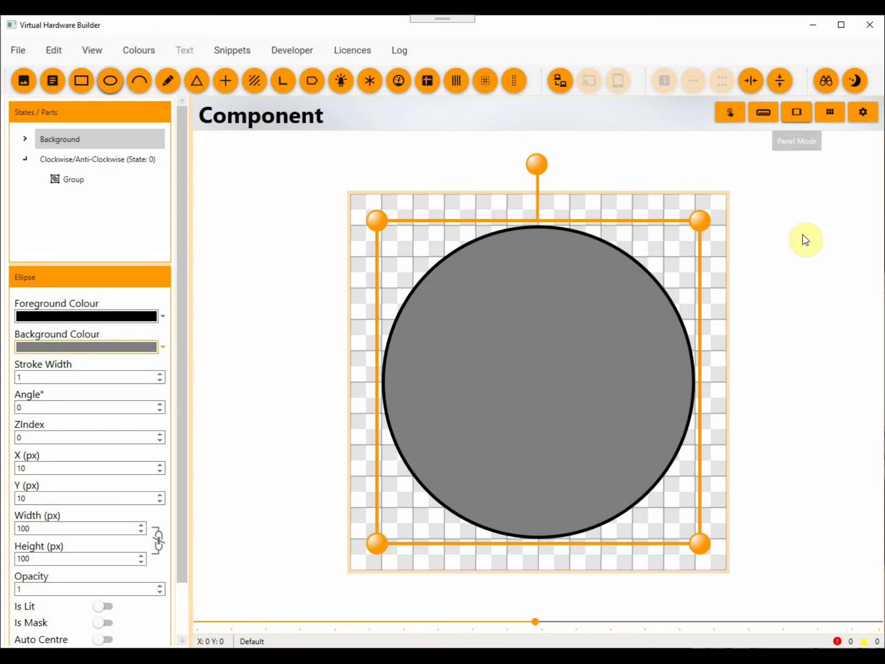
click(806, 255)
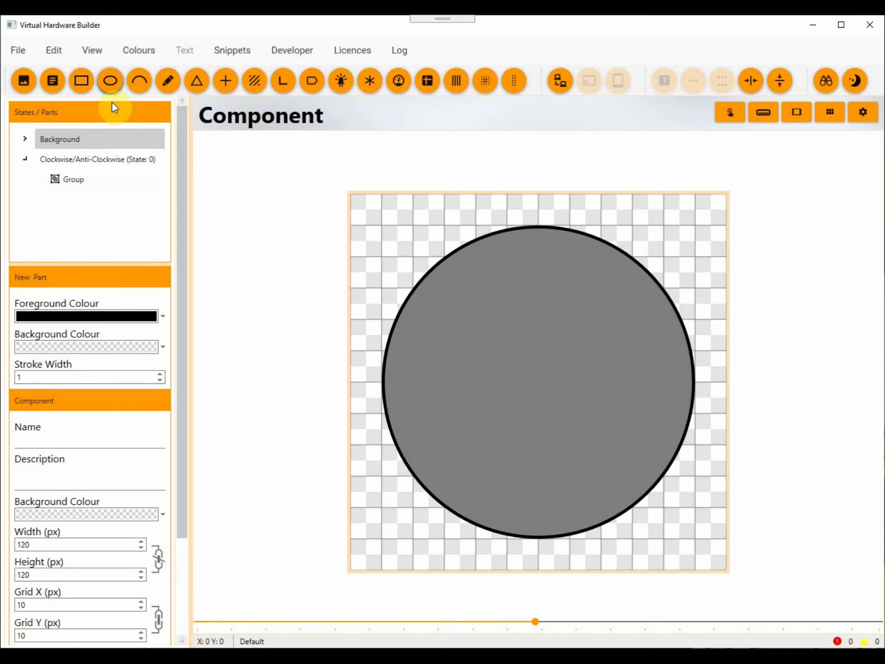
Add a second ellipse to the Background state with a black fill and a size of 100 by 100 px.
click(109, 82)
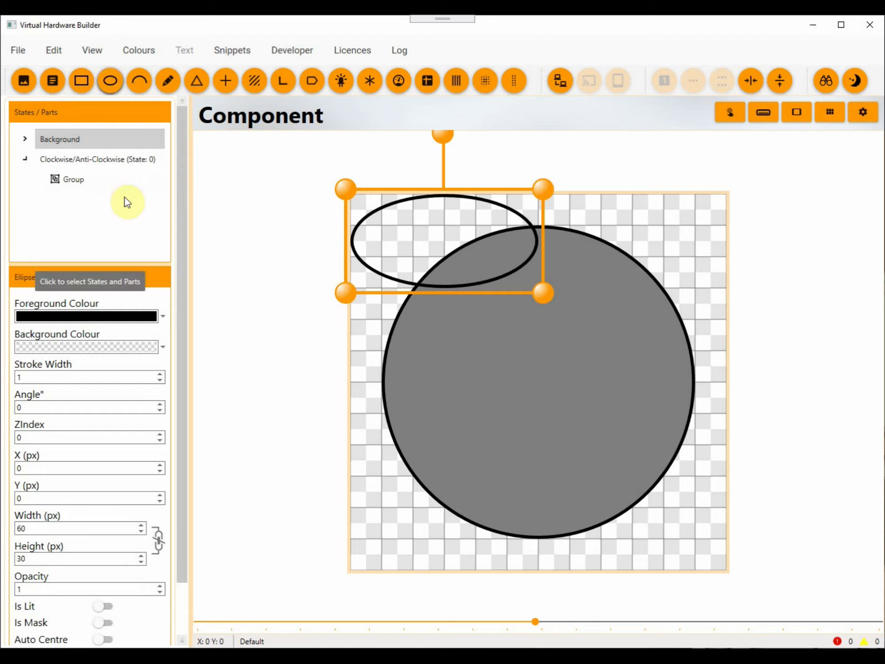
click(161, 346)
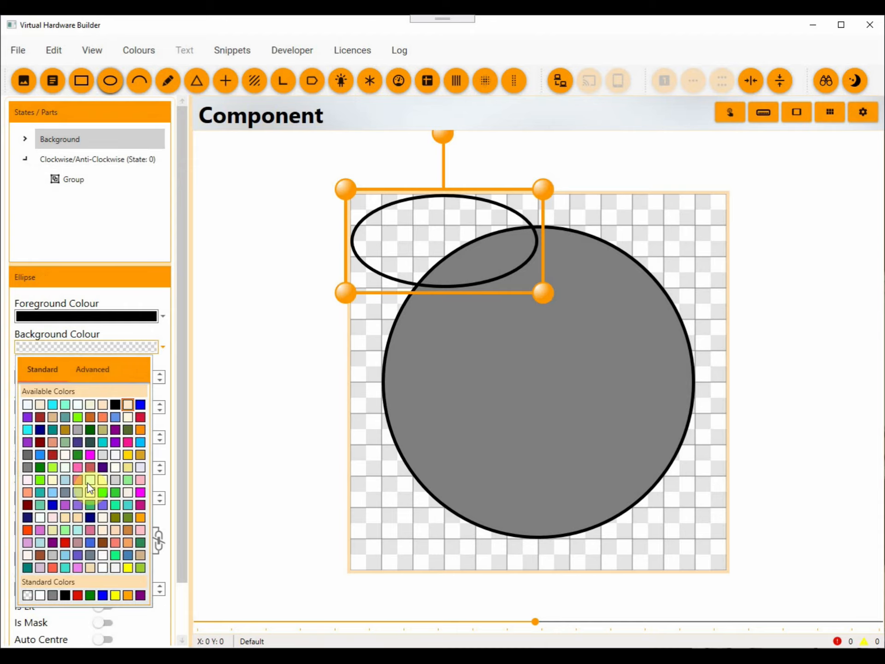
click(63, 590)
double_click(53, 528)
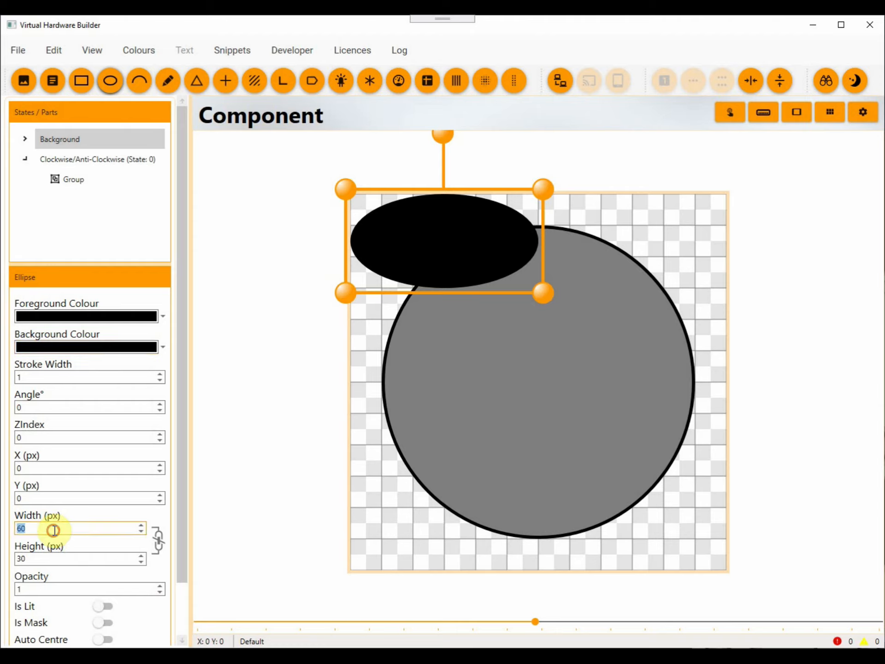
text(100)
key(Tab)
text(100)
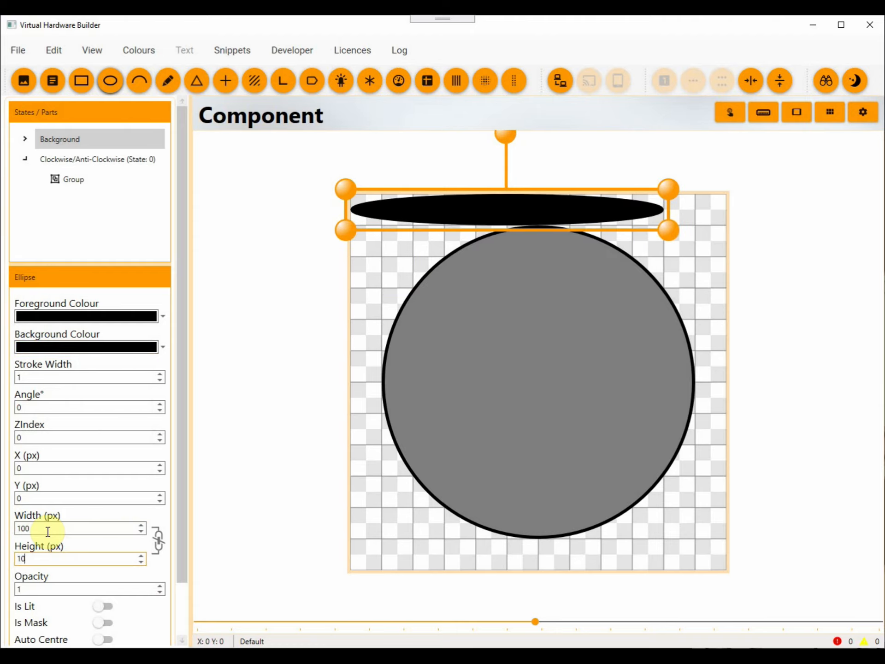
Set the black ellipse's opacity to 0.3 and its ZIndex to -1 to place it behind the grey ellipse.
double_click(47, 590)
text(0.4)
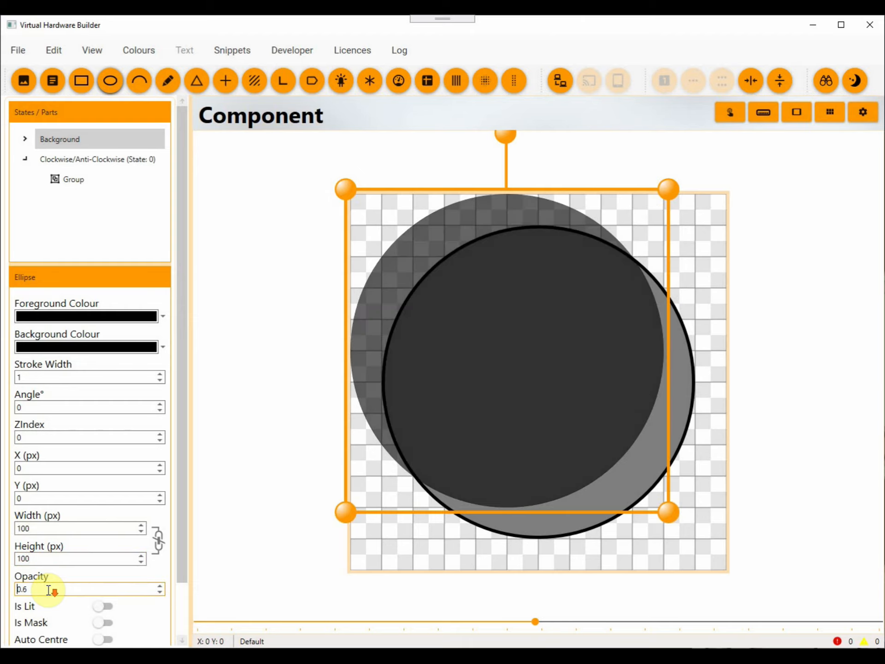
scroll(49, 590, down, 1)
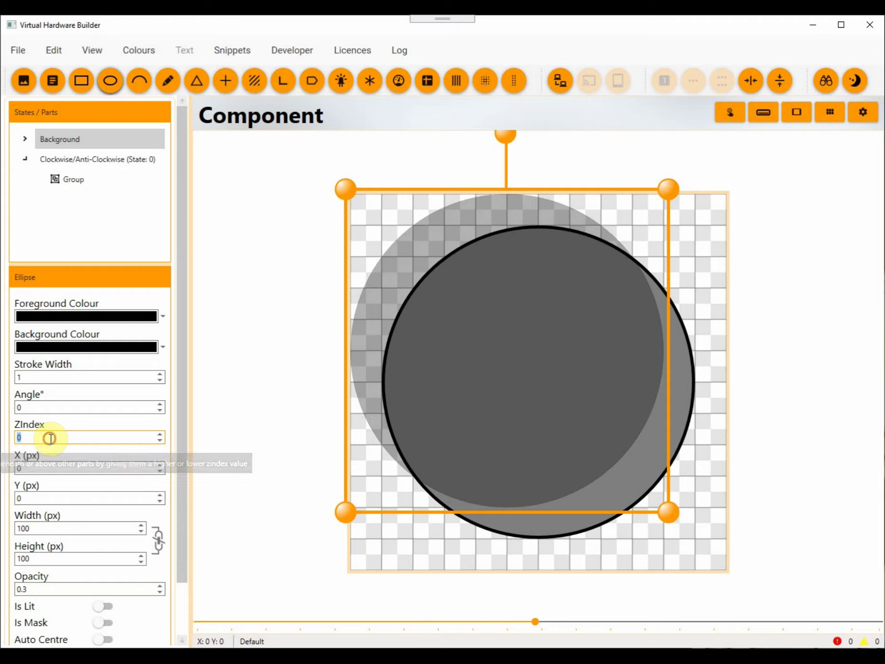
scroll(51, 439, down, 1)
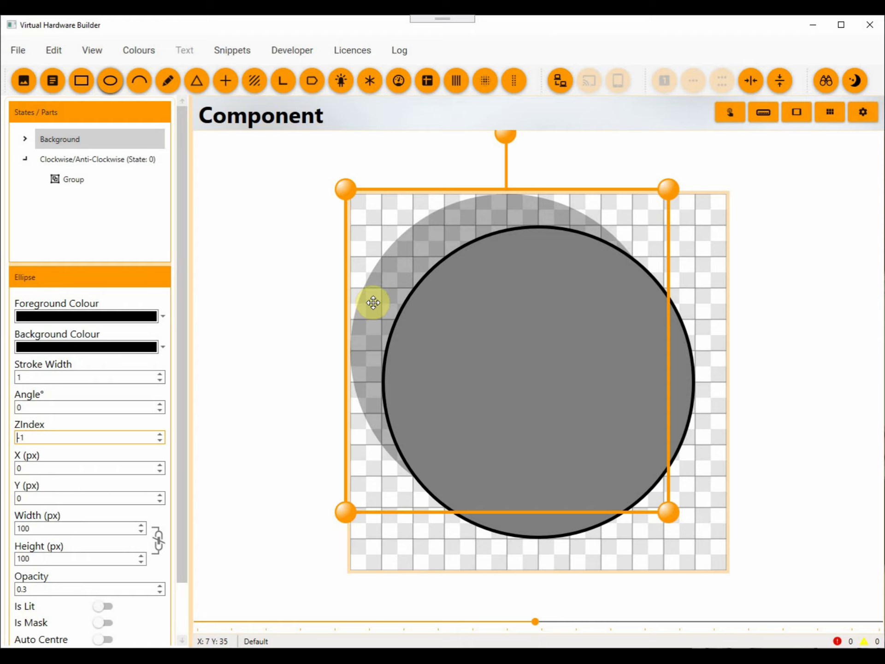
Offset the translucent black shadow ellipse to X 3, Y 16 px and deselect it.
key(Down)
key(Down)
key(Down)
key(Down)
key(Down)
key(Down)
key(Down)
key(Down)
key(Down)
key(Down)
key(Down)
key(Down)
key(Down)
key(Down)
key(Down)
key(Down)
key(Down)
key(Down)
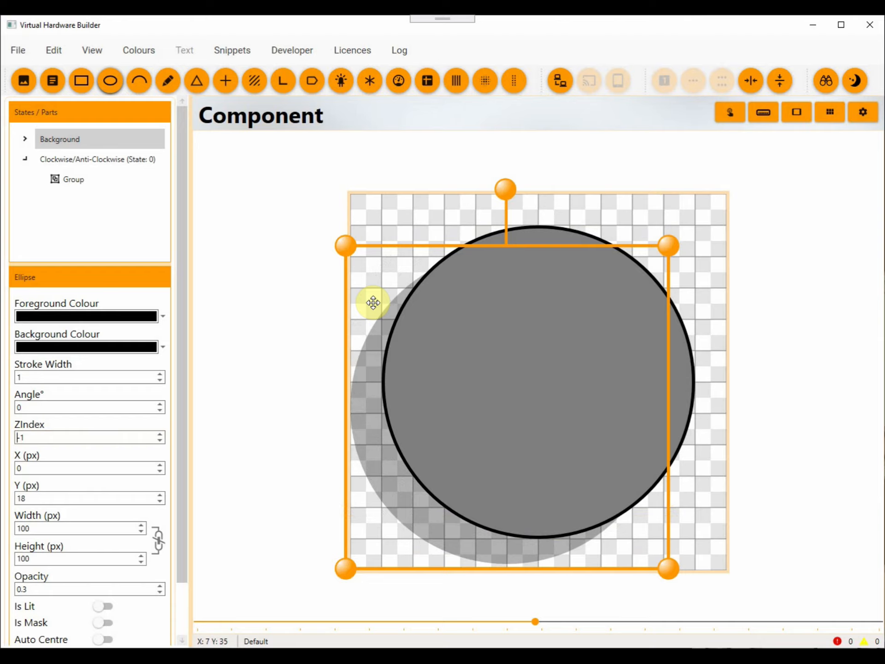
key(Up)
key(Up)
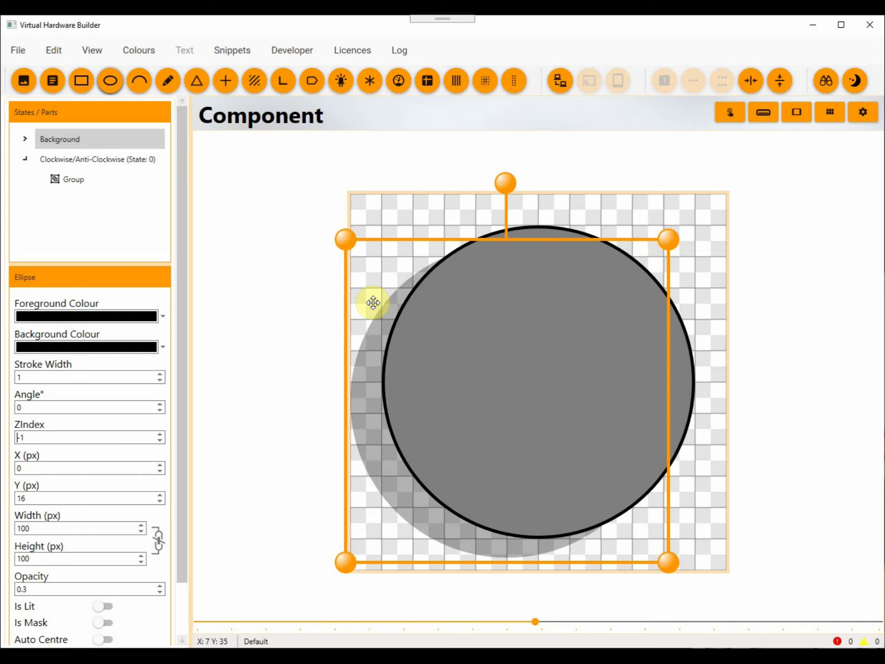
key(Right)
key(Right)
key(Right)
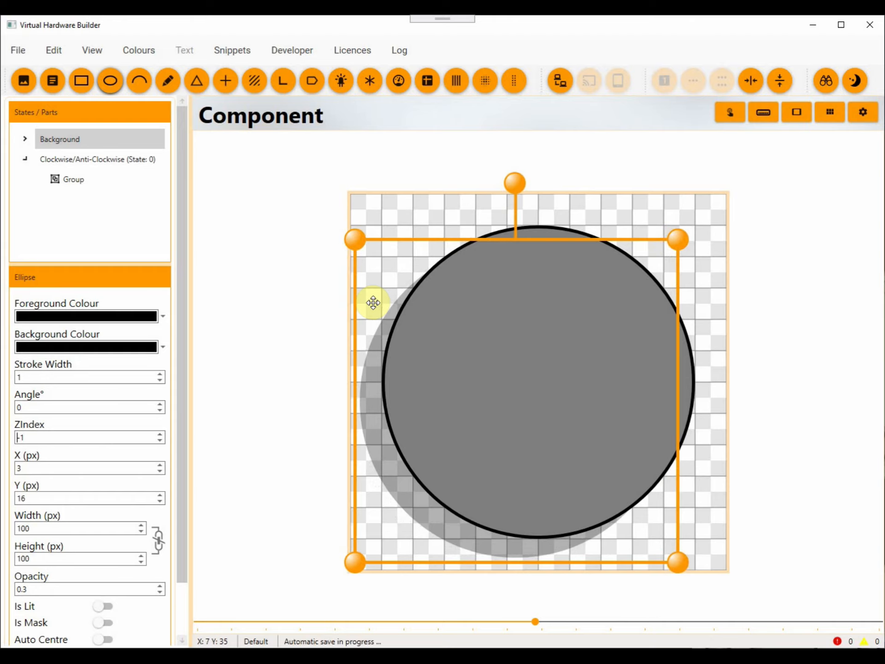
click(281, 325)
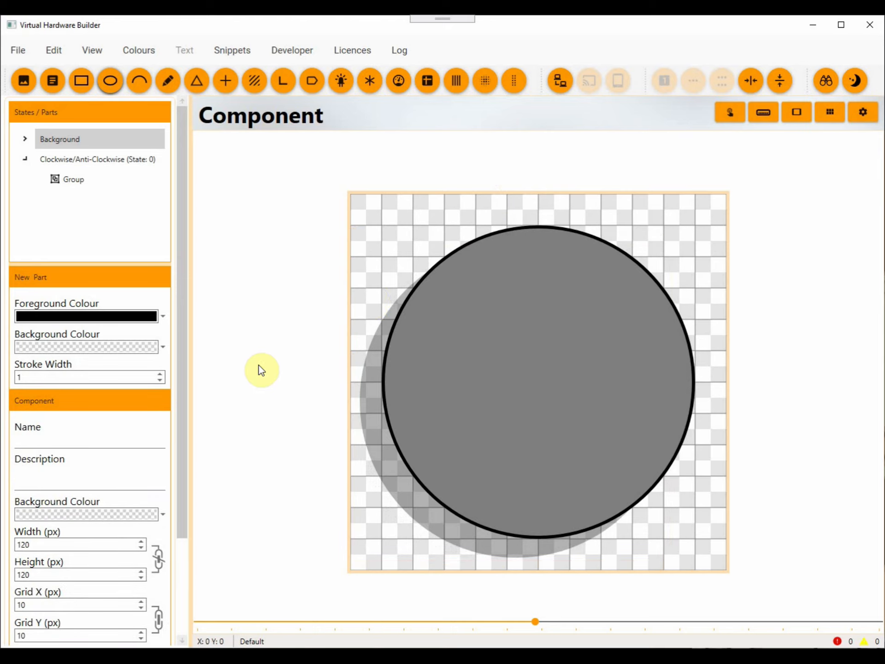
Turn on the display of all parts on all states so the dial and background appear together.
scroll(258, 364, down, 4)
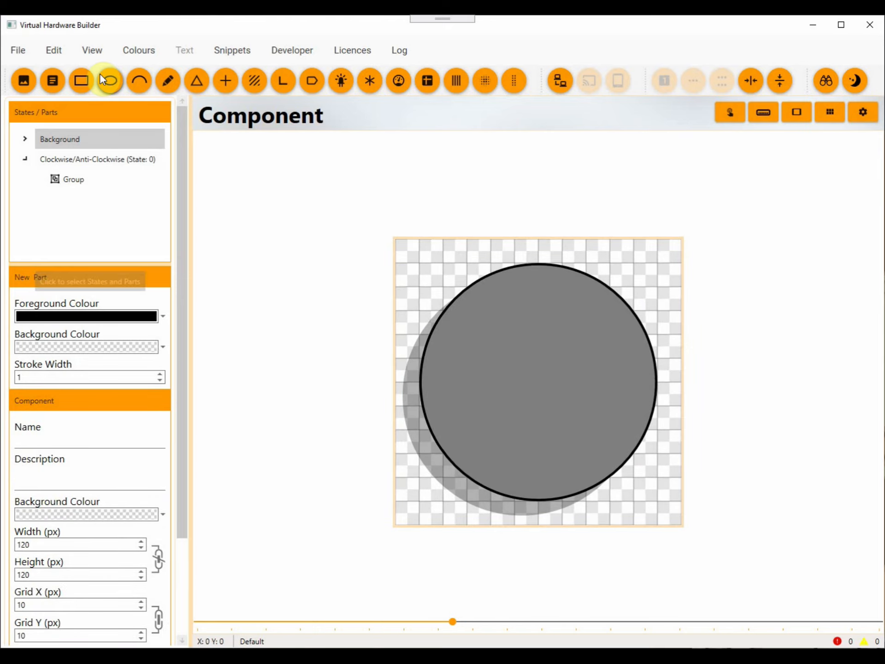
click(90, 52)
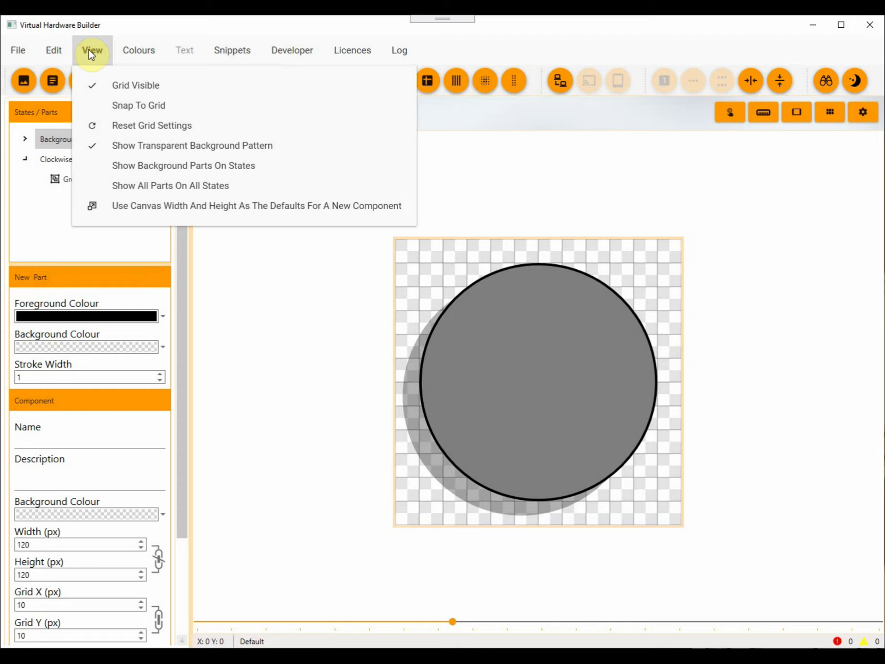
click(142, 184)
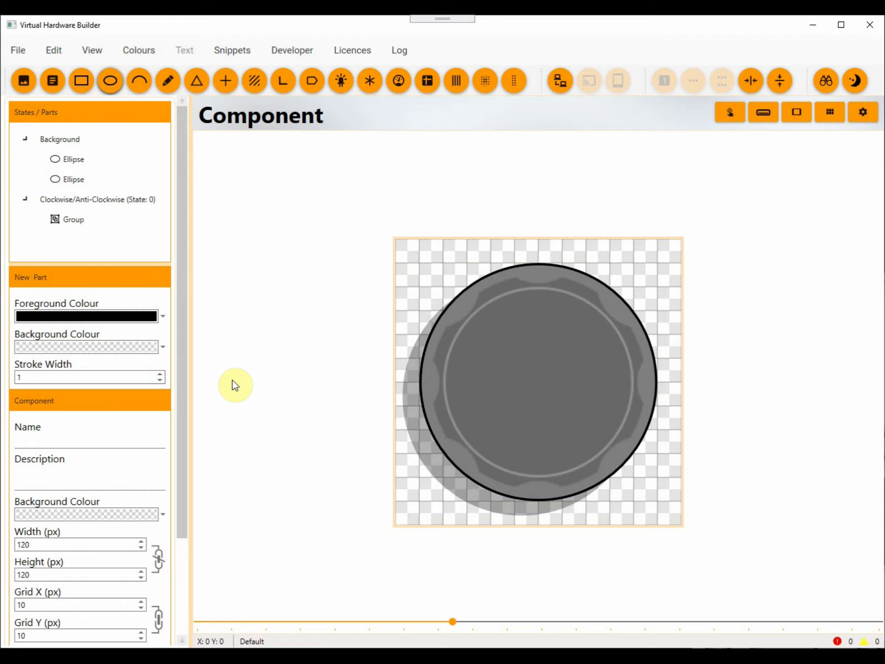
Add a 79 by 79 px Round Glint to the Clockwise/Anti-Clockwise state and centre it horizontally and vertically on the component.
scroll(232, 379, down, 4)
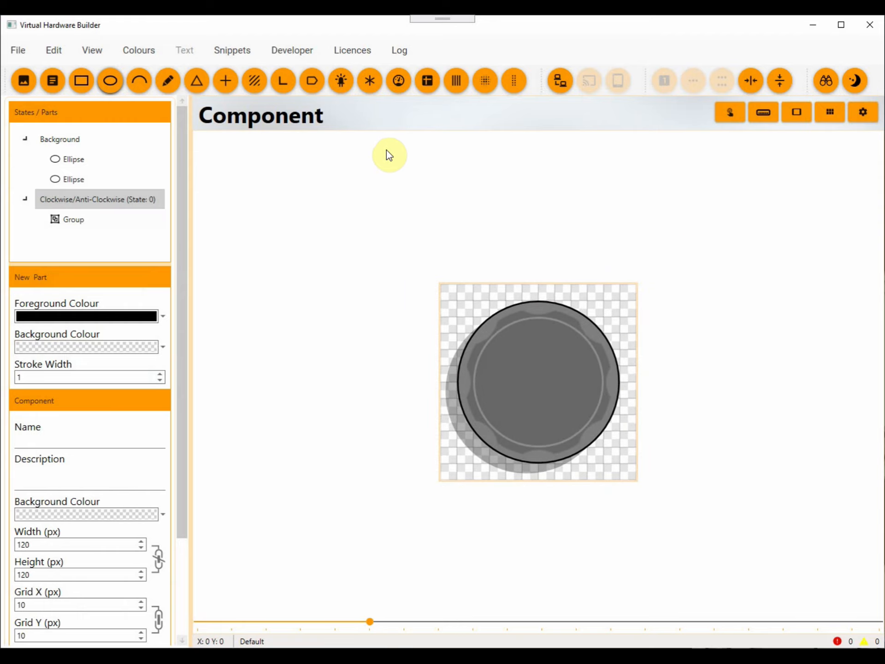
click(485, 86)
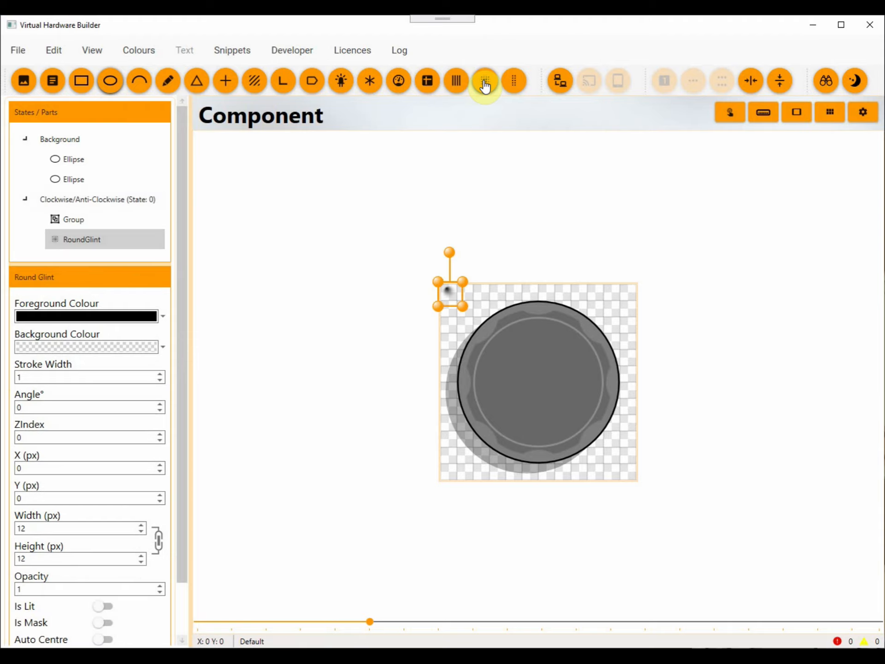
double_click(83, 530)
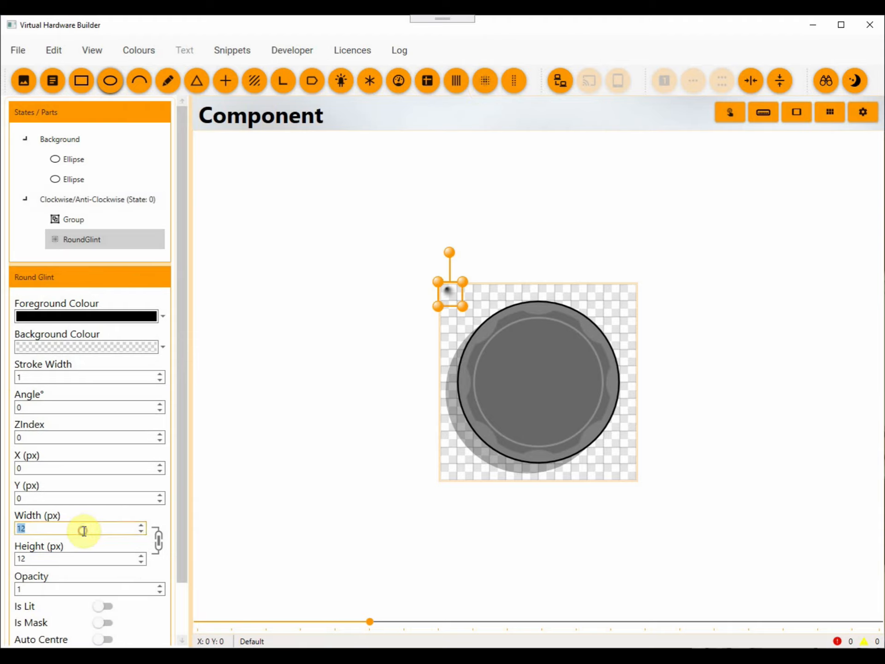
text(79)
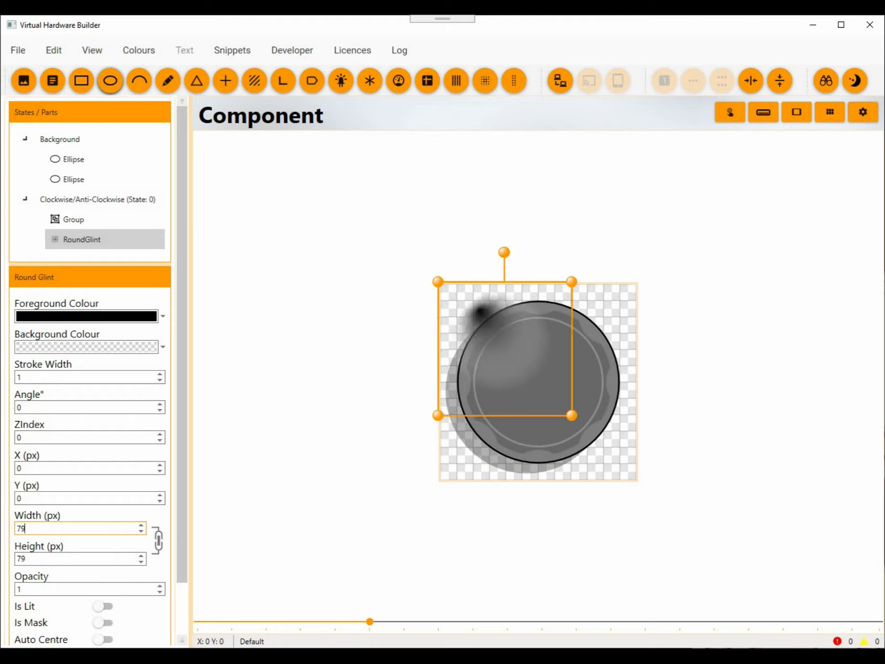
key(Tab)
text(79)
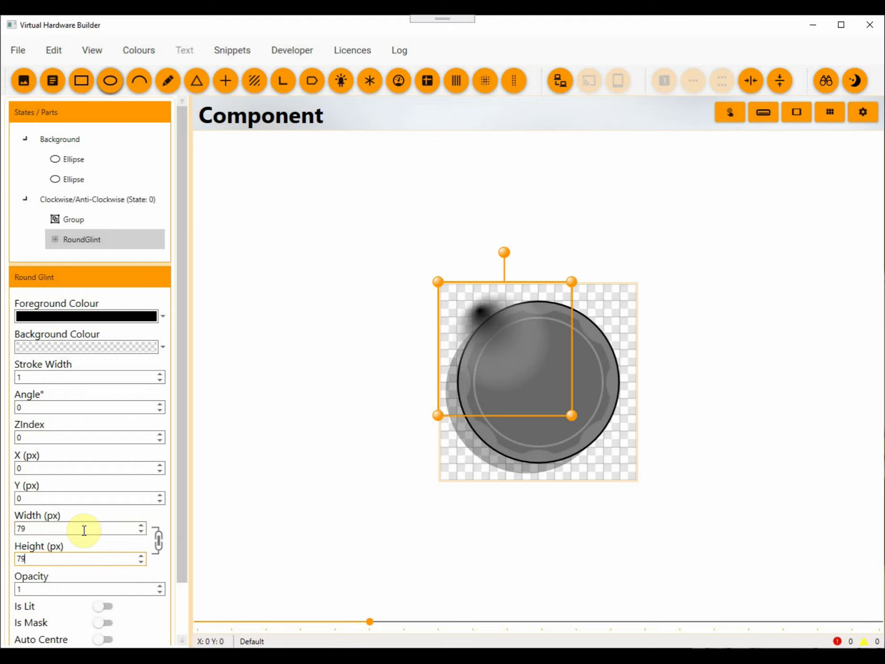
click(750, 82)
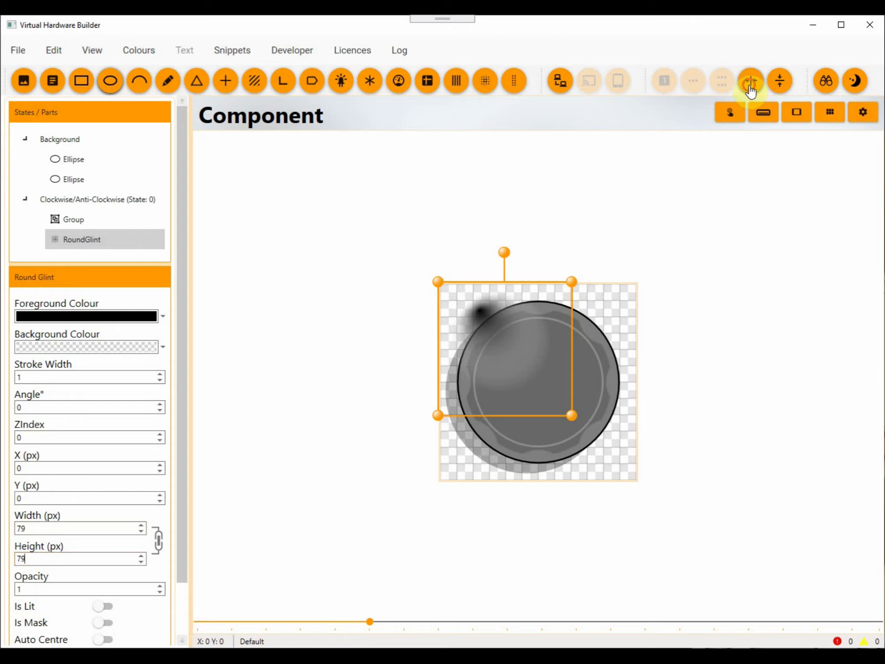
click(779, 89)
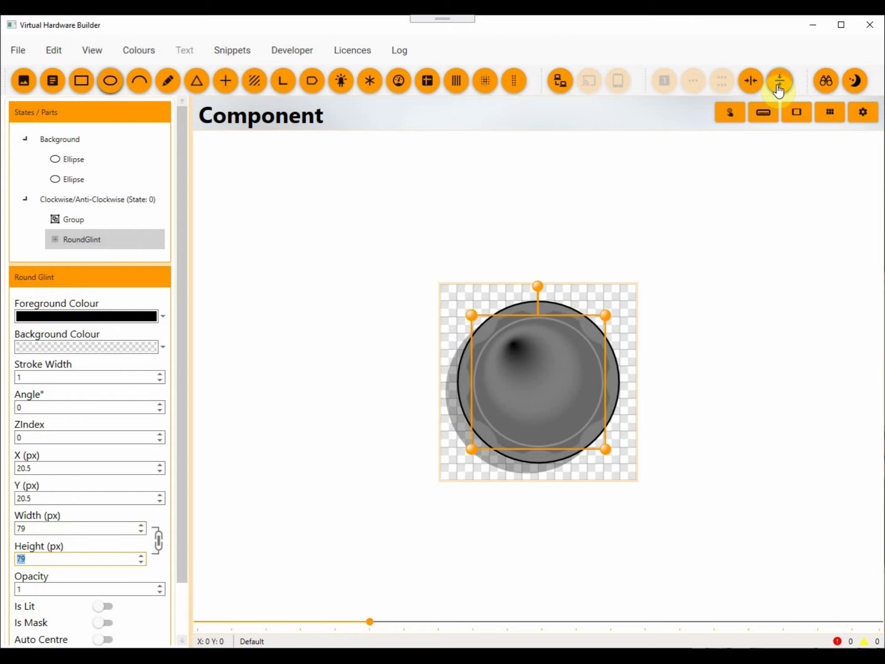
Set the round glint's Origin Y to 0.3 and its Offset to 1.
drag(184, 445, 170, 543)
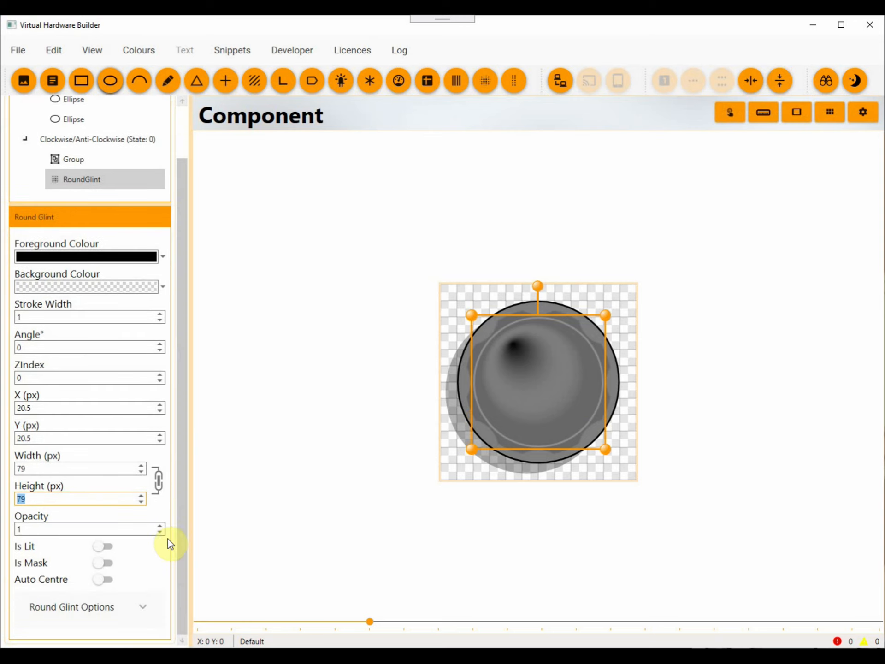
click(108, 619)
scroll(126, 465, down, 2)
click(80, 583)
text(0.285)
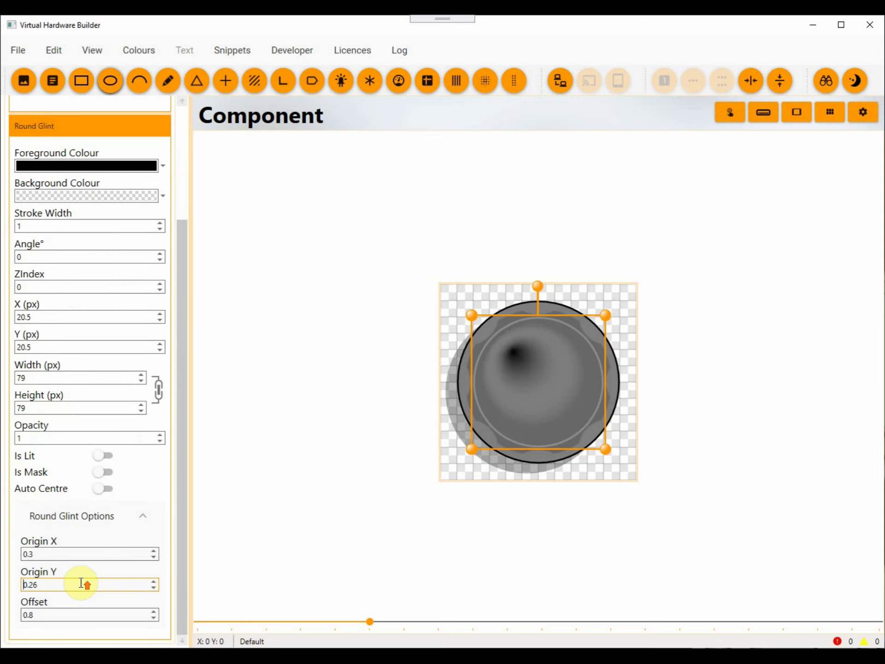
scroll(81, 582, up, 3)
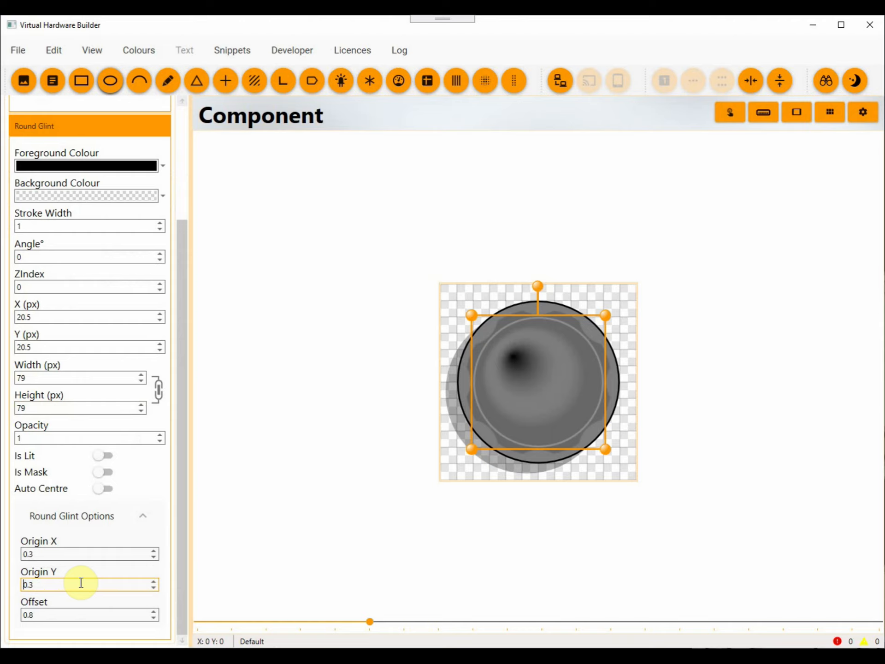
click(76, 614)
scroll(79, 615, up, 4)
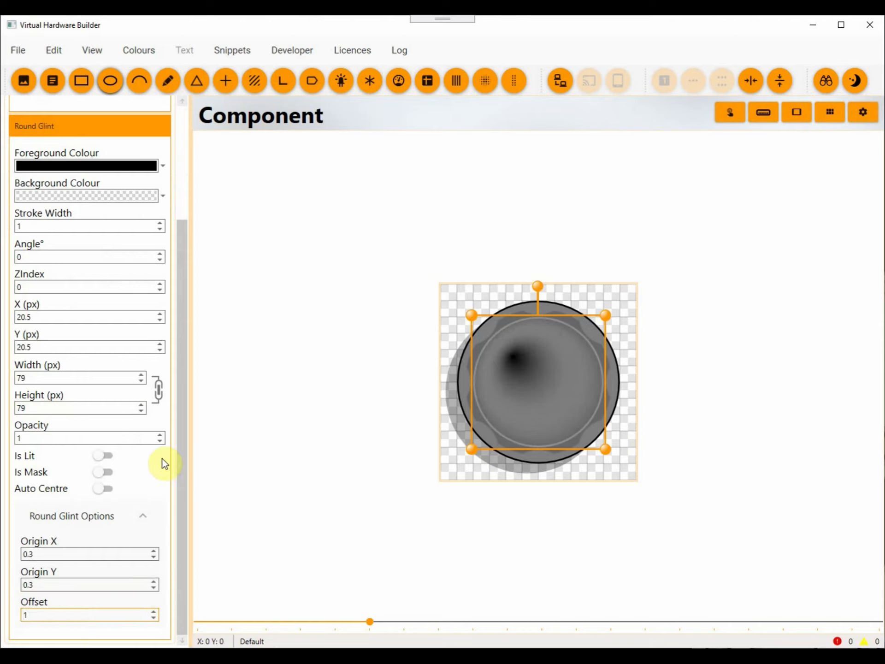
Lower the round glint's opacity to 0.2 and deselect it.
click(146, 436)
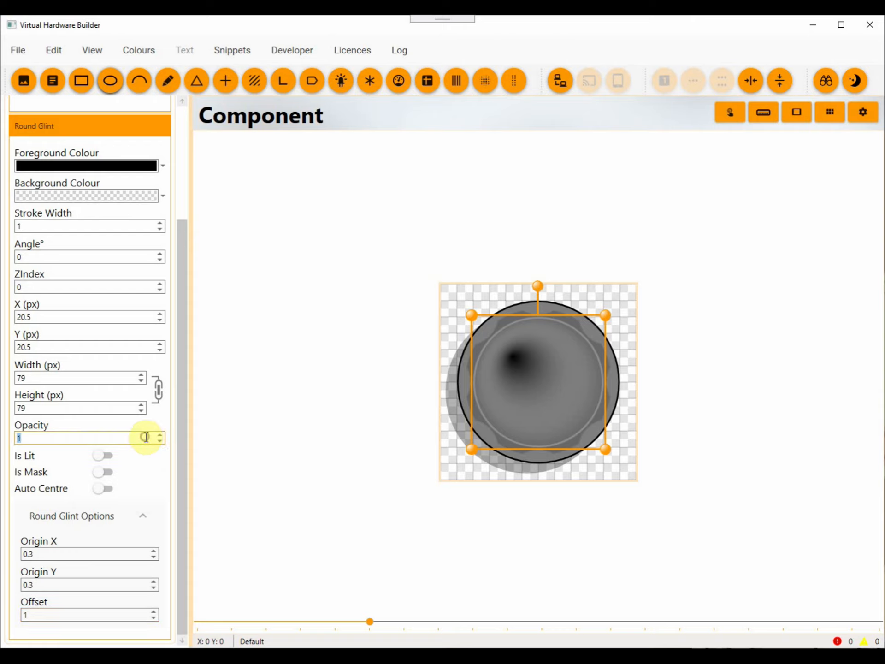
text(0.7)
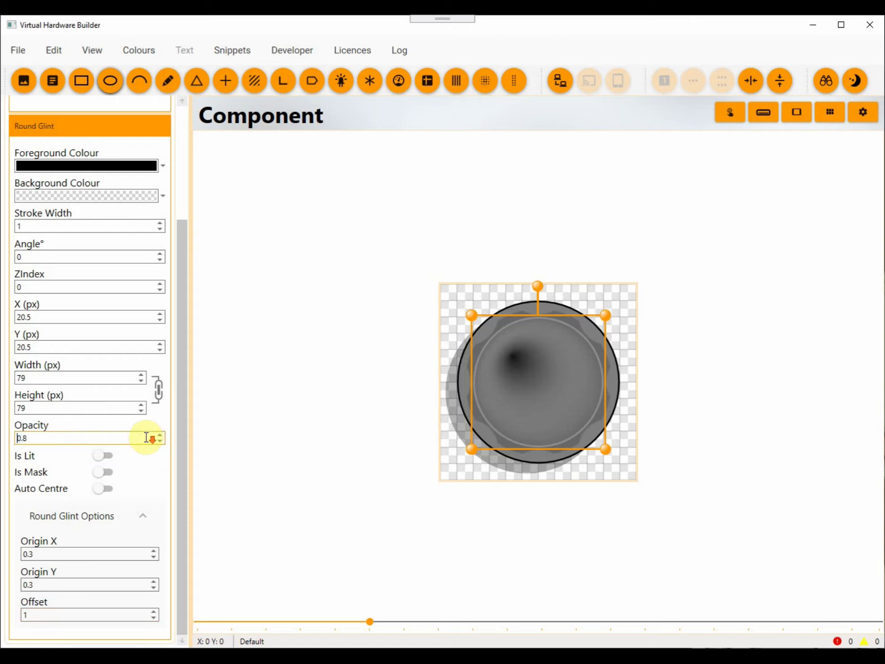
scroll(146, 437, down, 5)
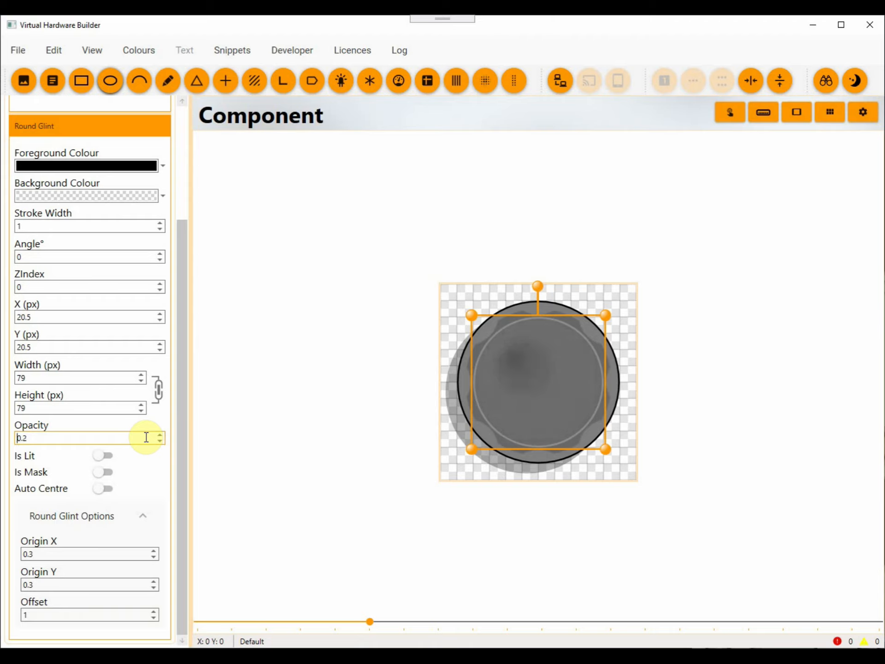
scroll(146, 437, down, 1)
scroll(287, 451, up, 3)
click(286, 448)
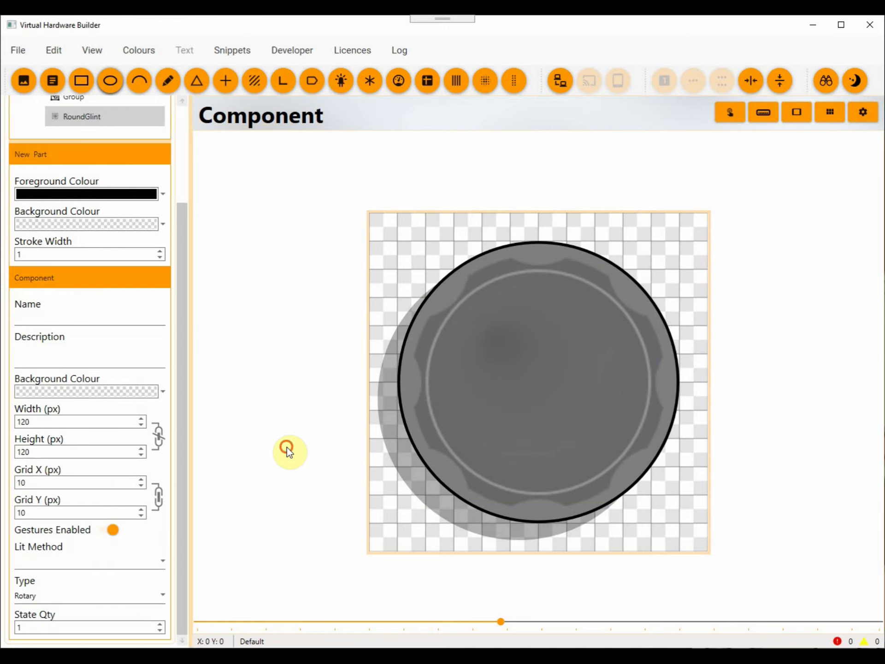
Name the component "Rotary Grey" and save it.
scroll(274, 499, down, 4)
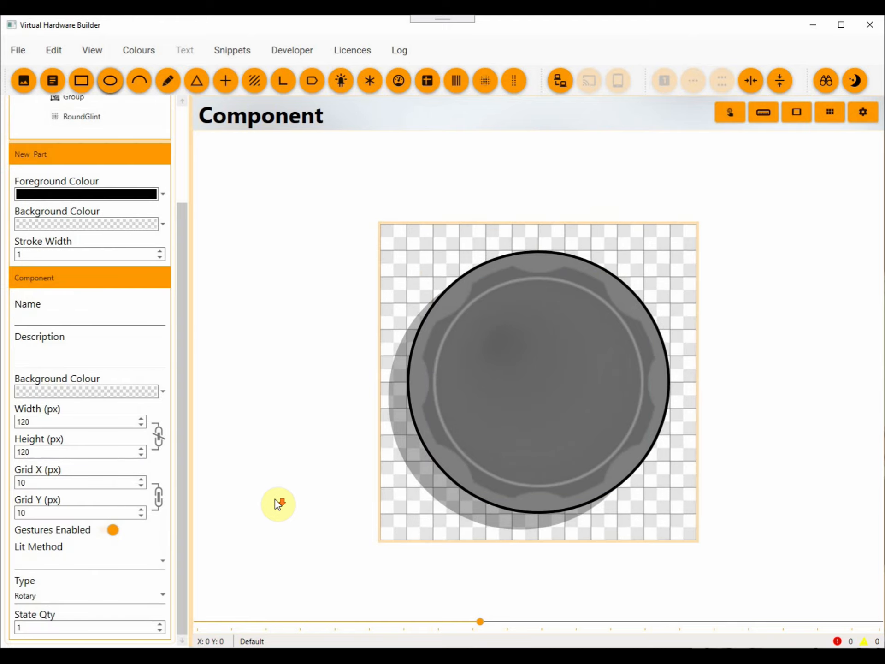
scroll(275, 499, down, 5)
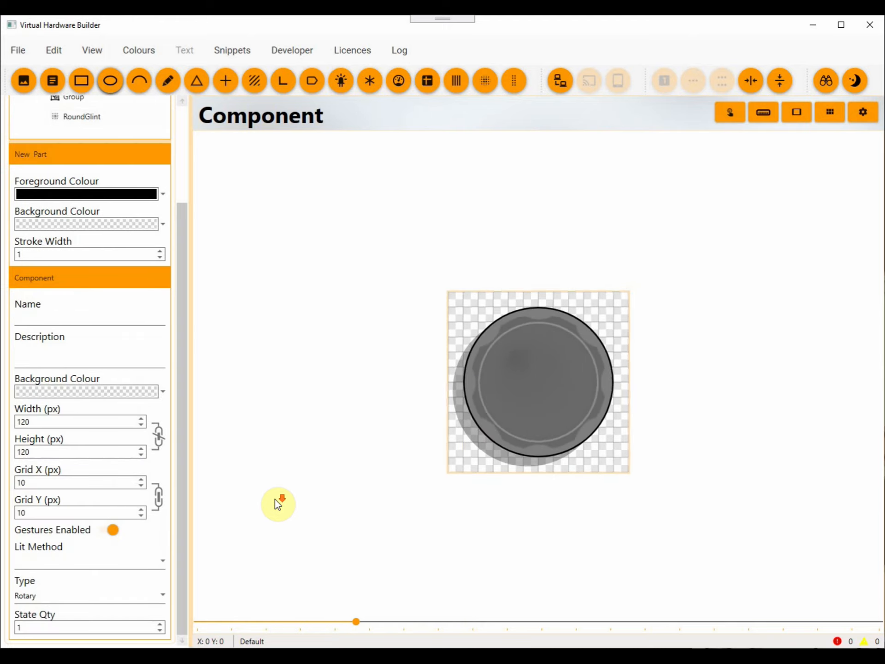
scroll(275, 499, down, 2)
scroll(275, 498, up, 1)
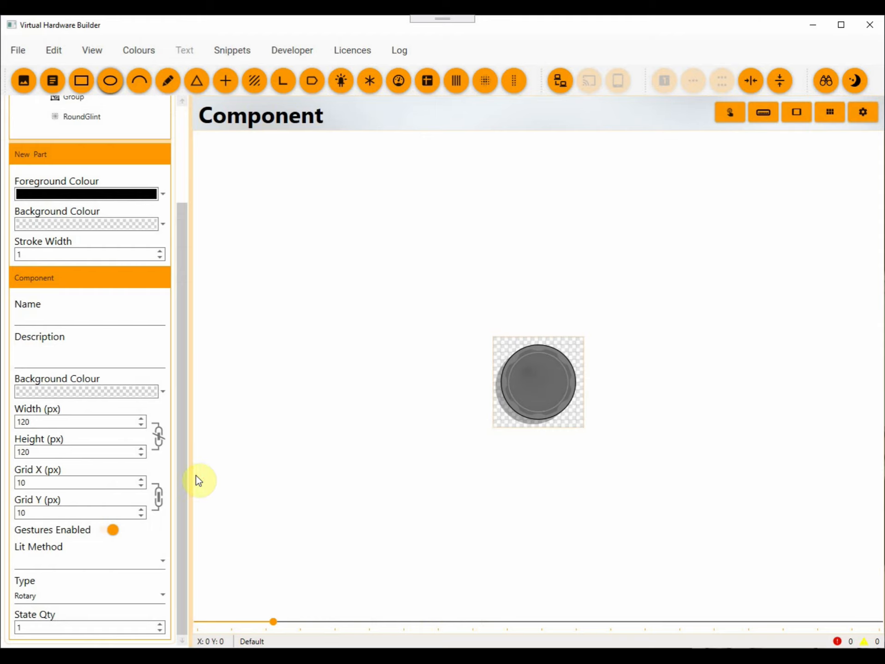
click(86, 321)
click(86, 321)
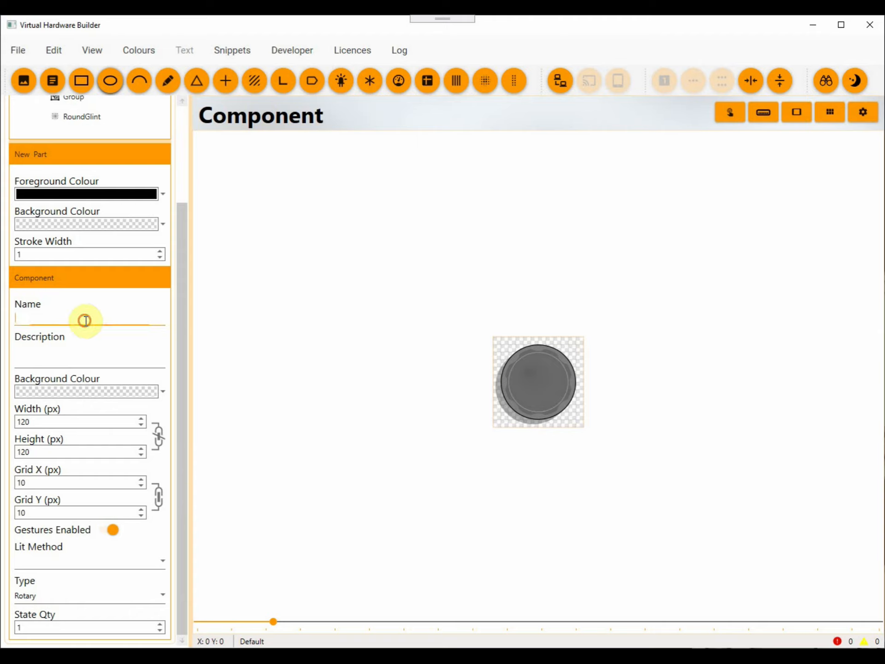
text(Rotary Grey)
click(28, 52)
click(49, 152)
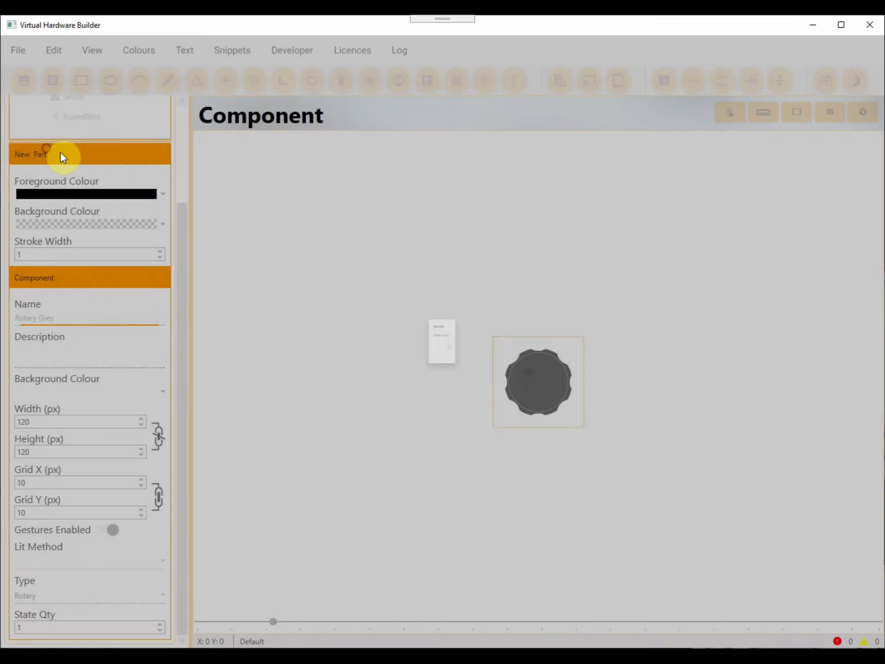